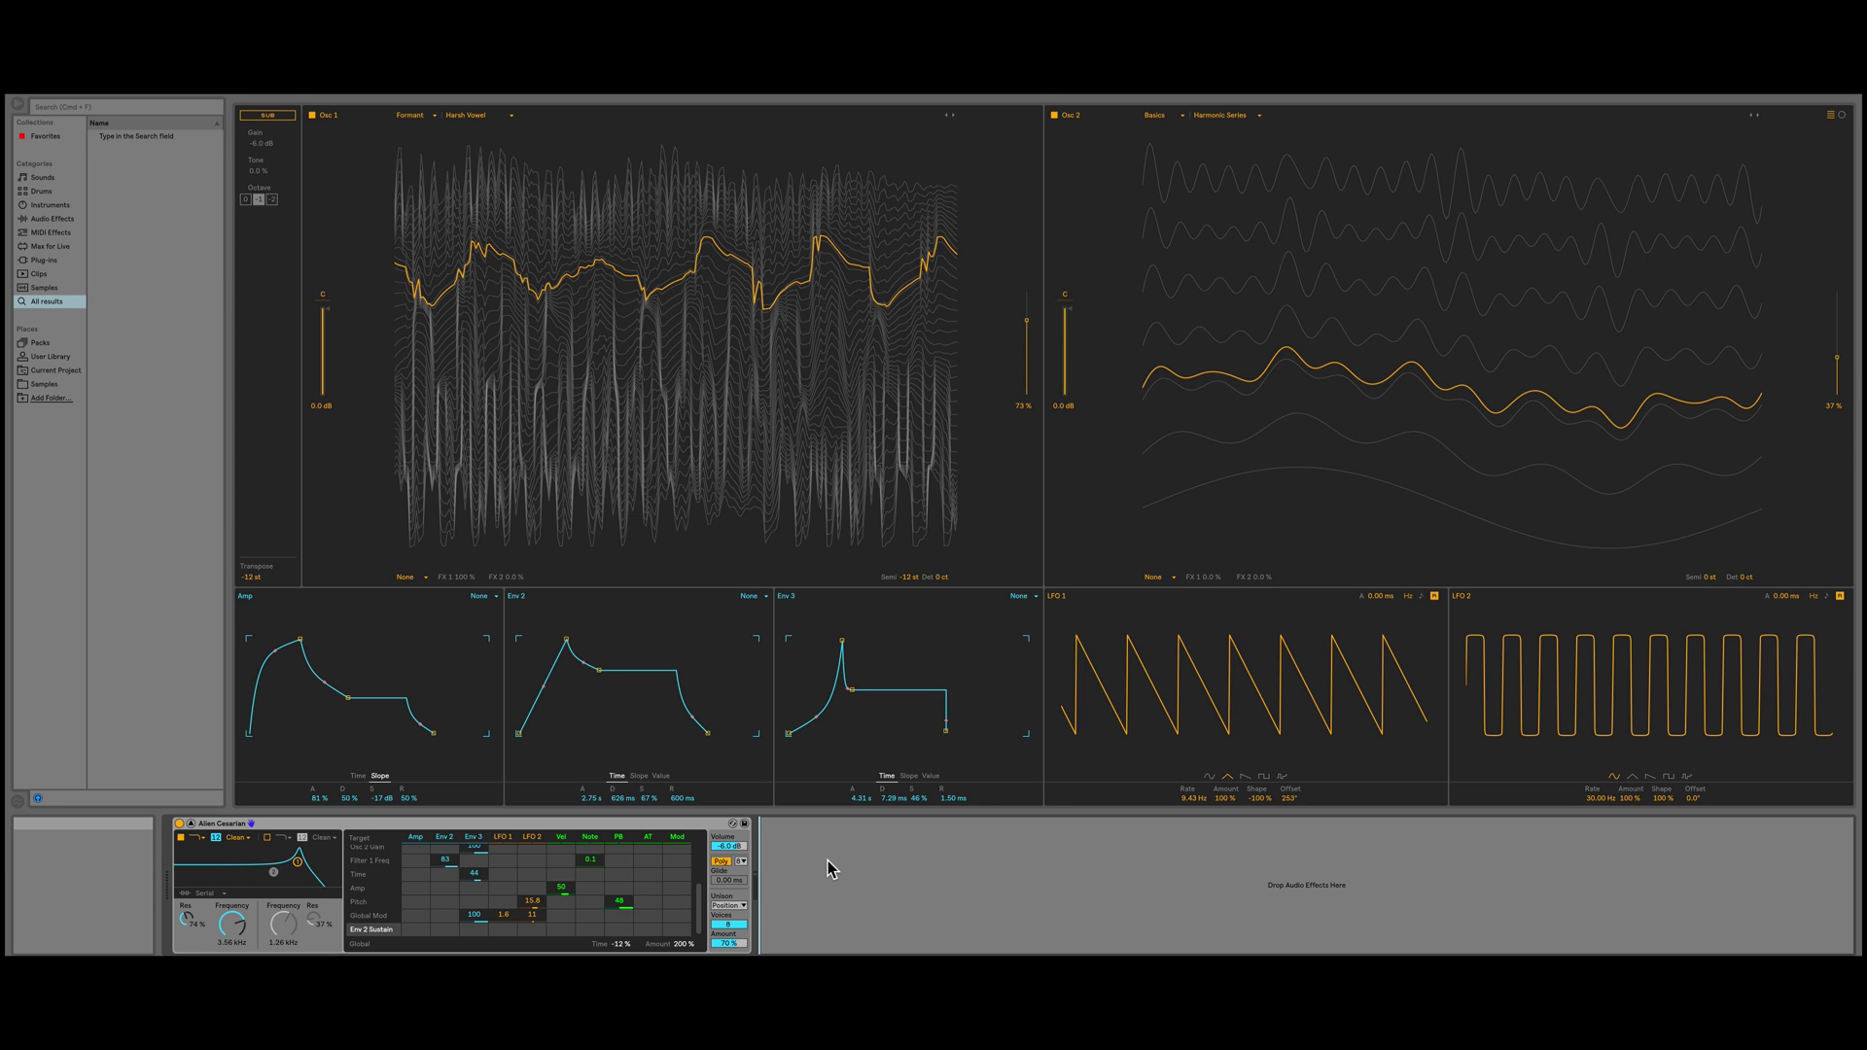
- Select the reference Alien Caesarean device's title bar
left_click(393, 827)
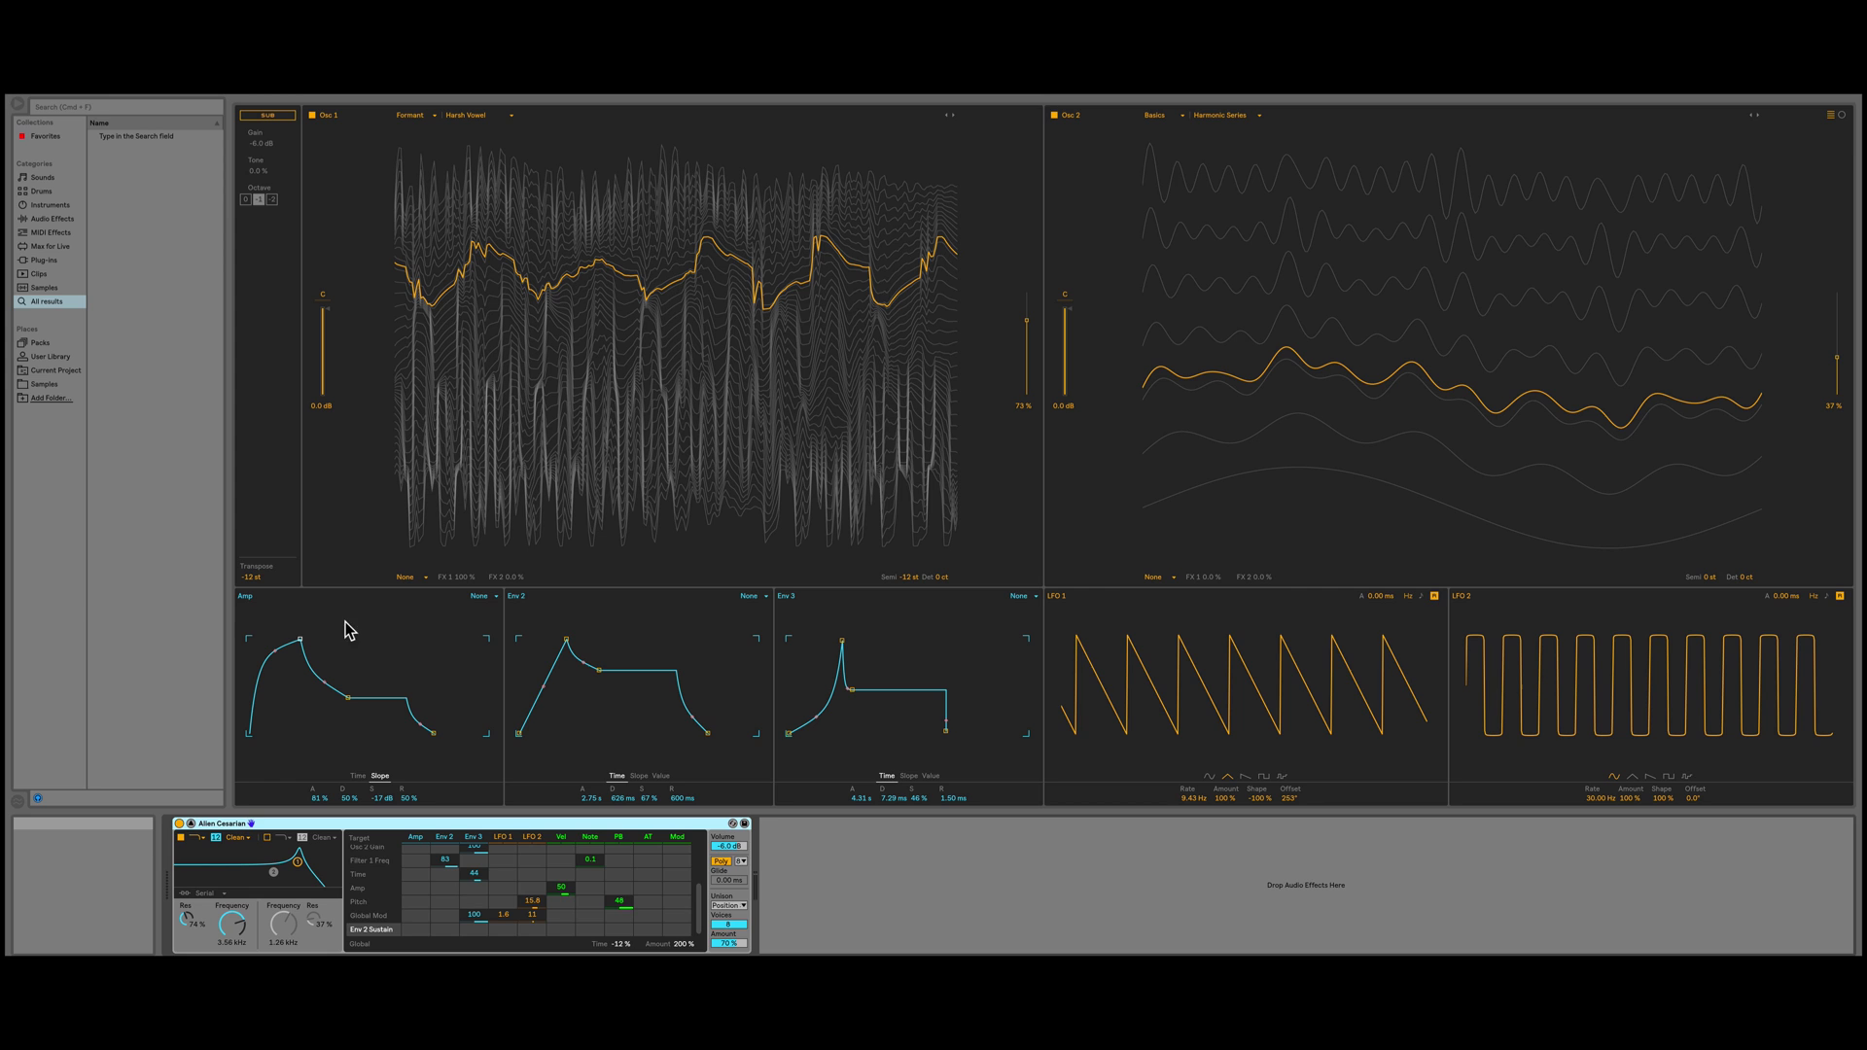
- Arm track 1 in the Session mixer, then return to the expanded reference synth view
key("Tab")
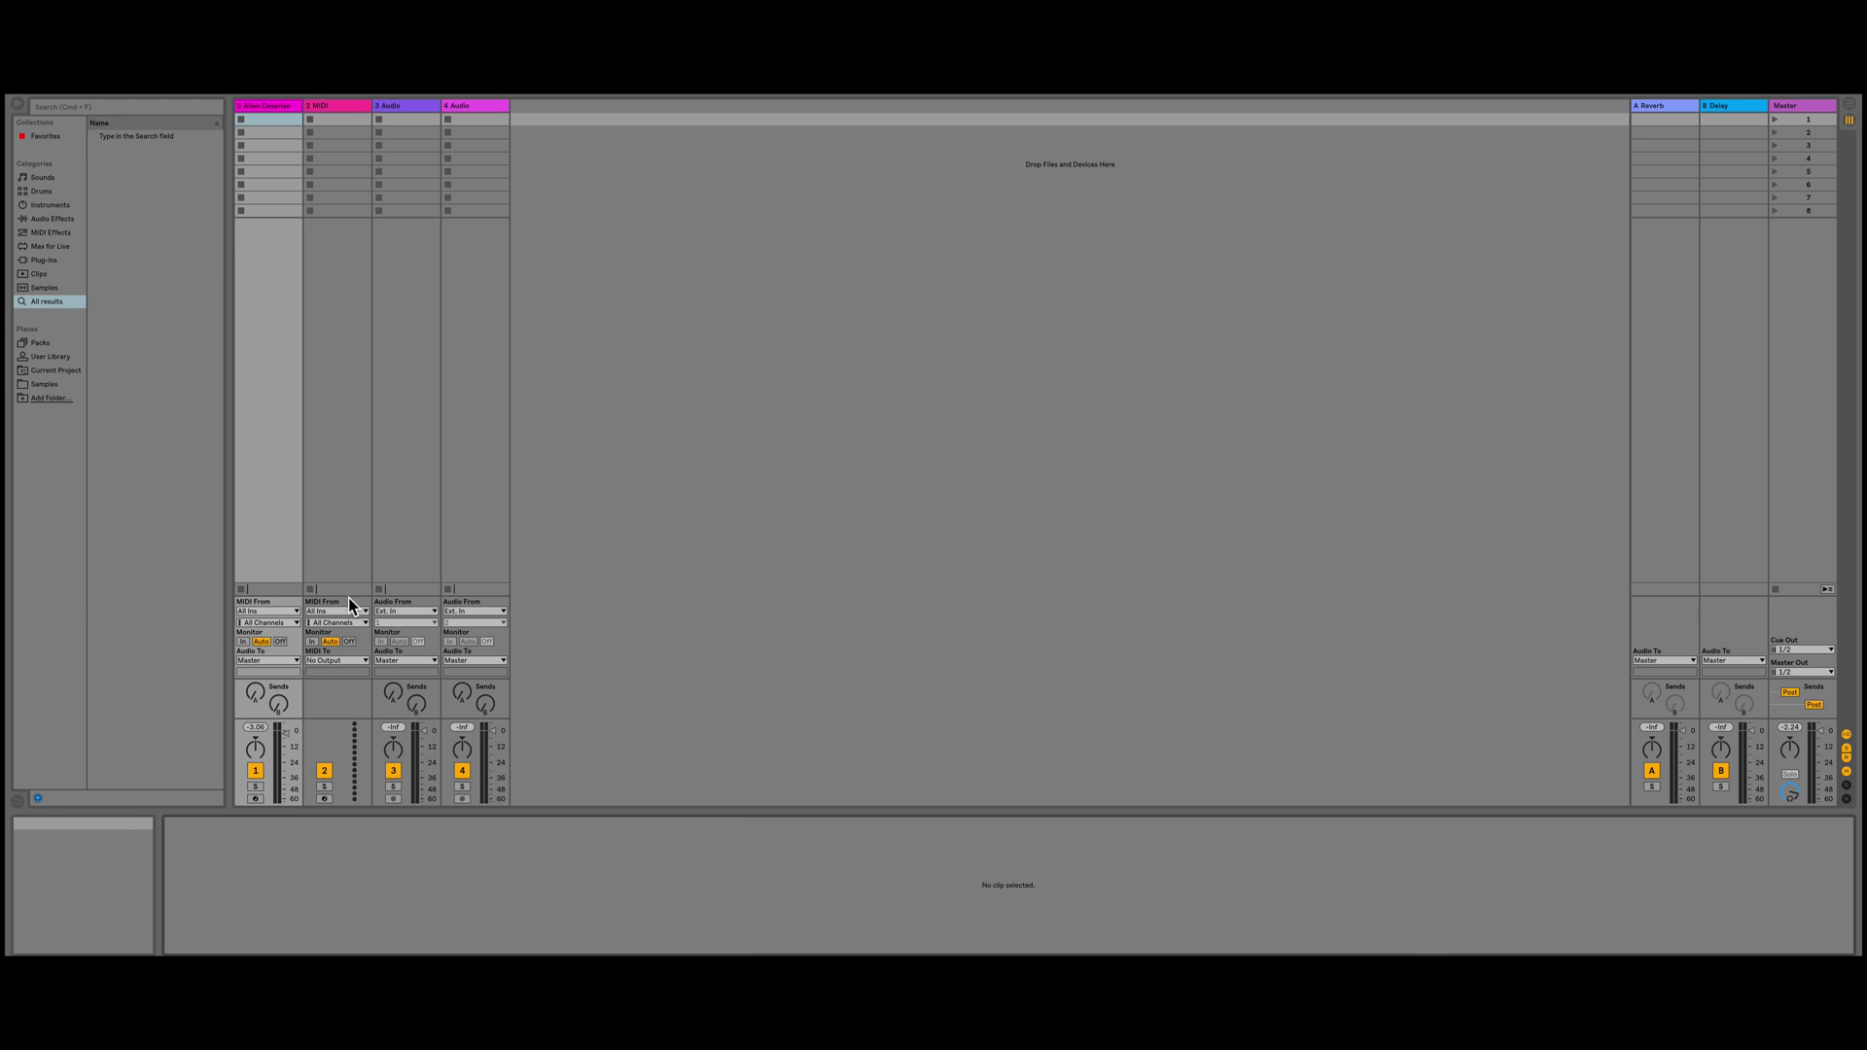
left_click(255, 798)
key("Tab")
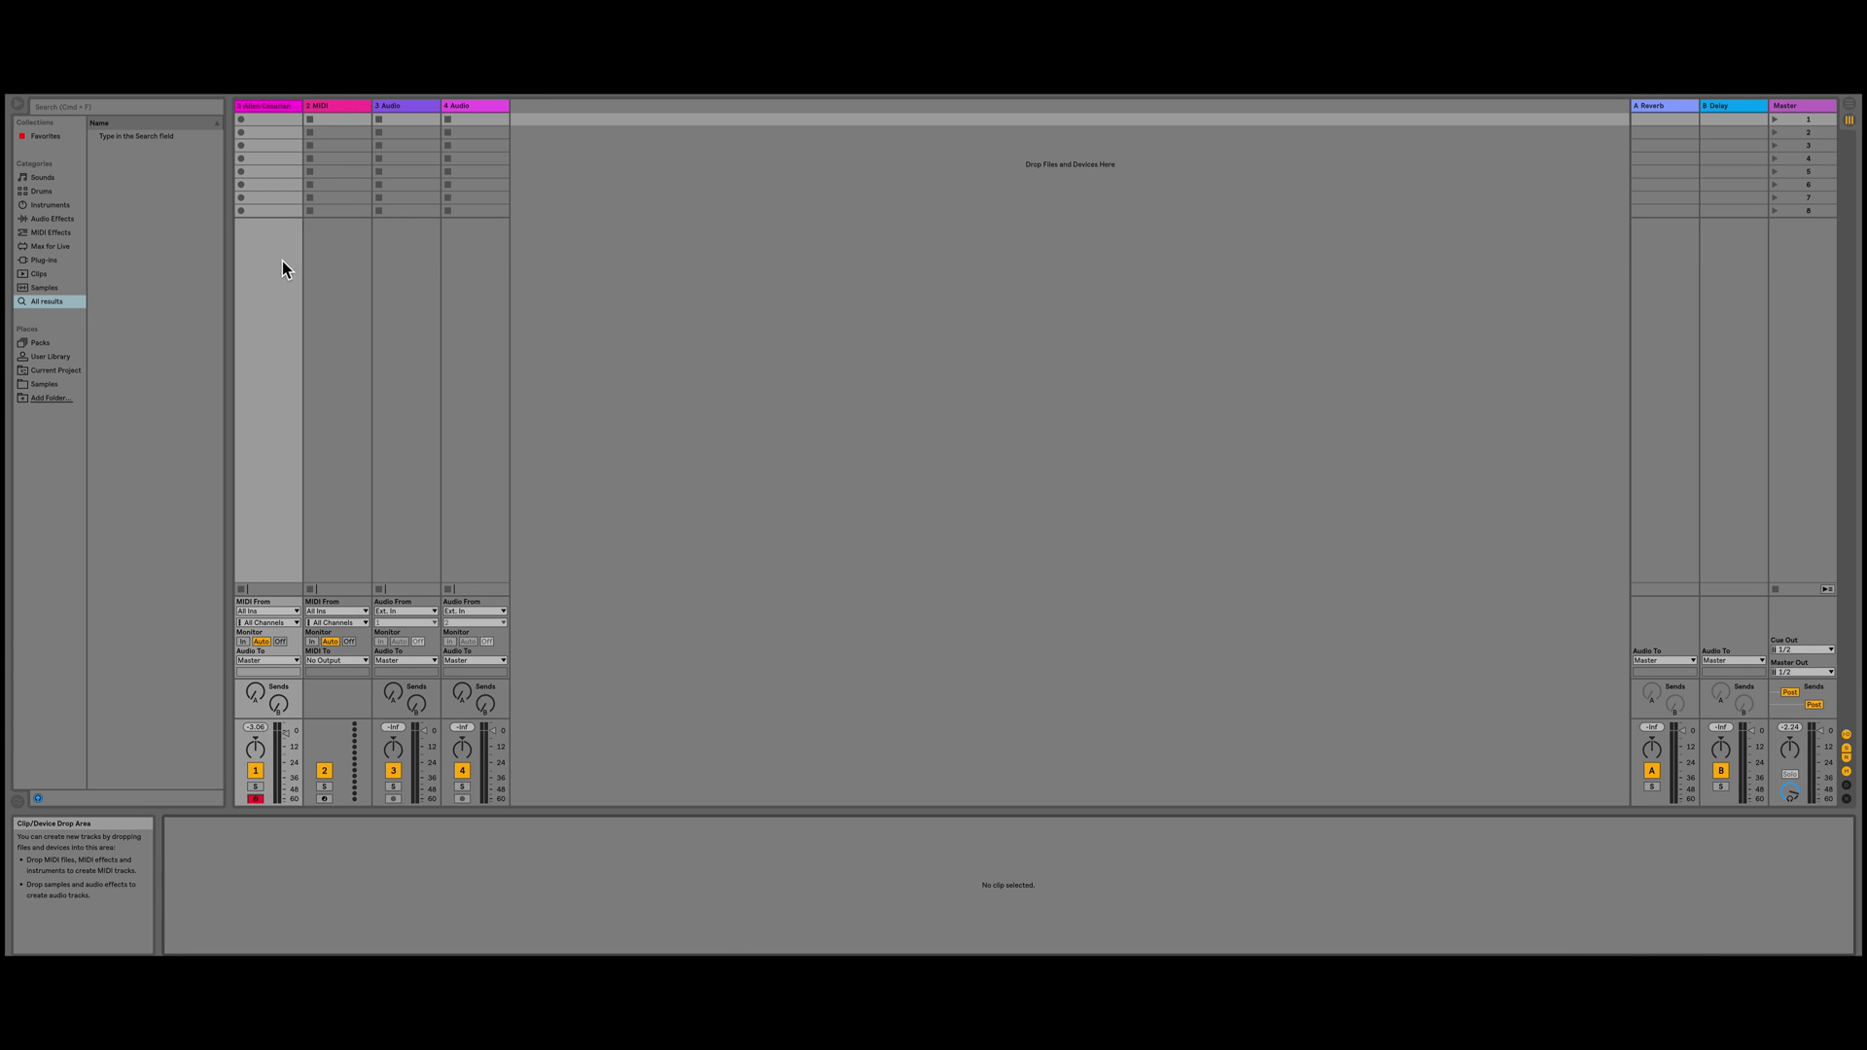
- Load Wavetable onto MIDI track 2 via a 'wave' browser search and expand it to full size
left_click(341, 107)
key("super+f")
type("wave")
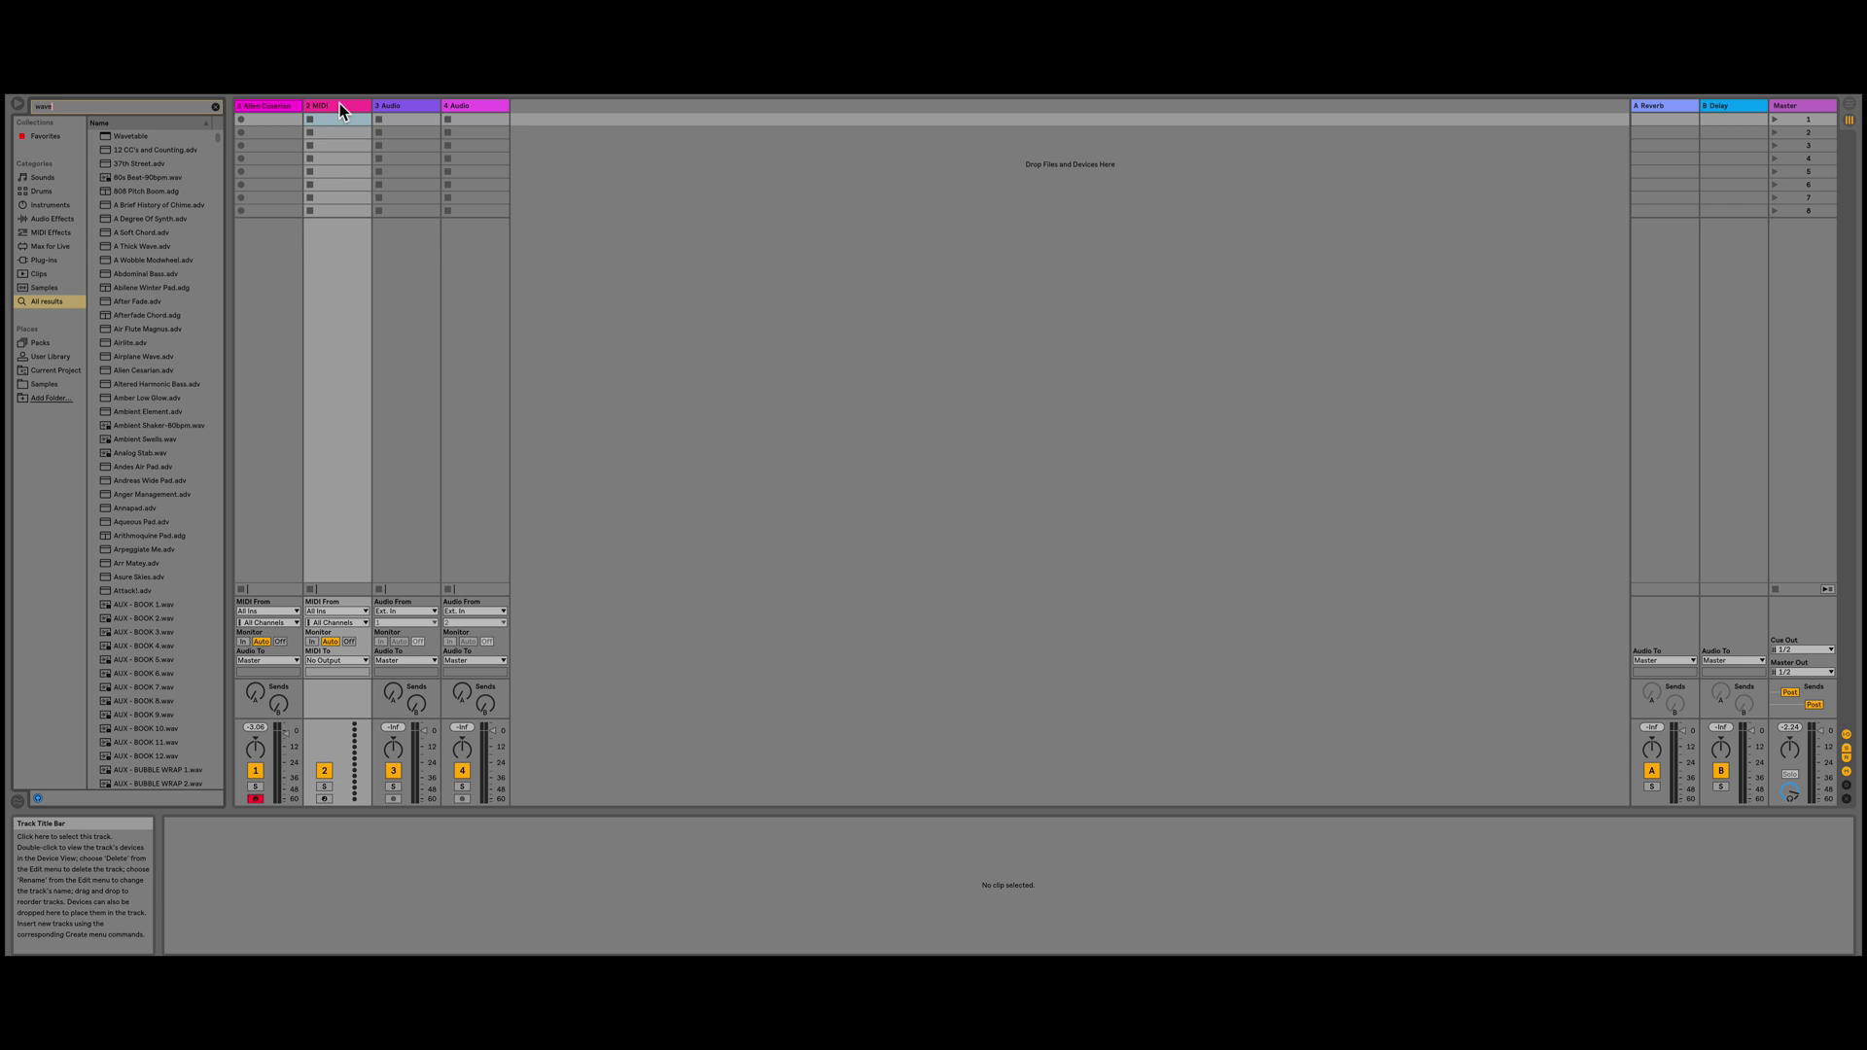
key("Down")
key("Return")
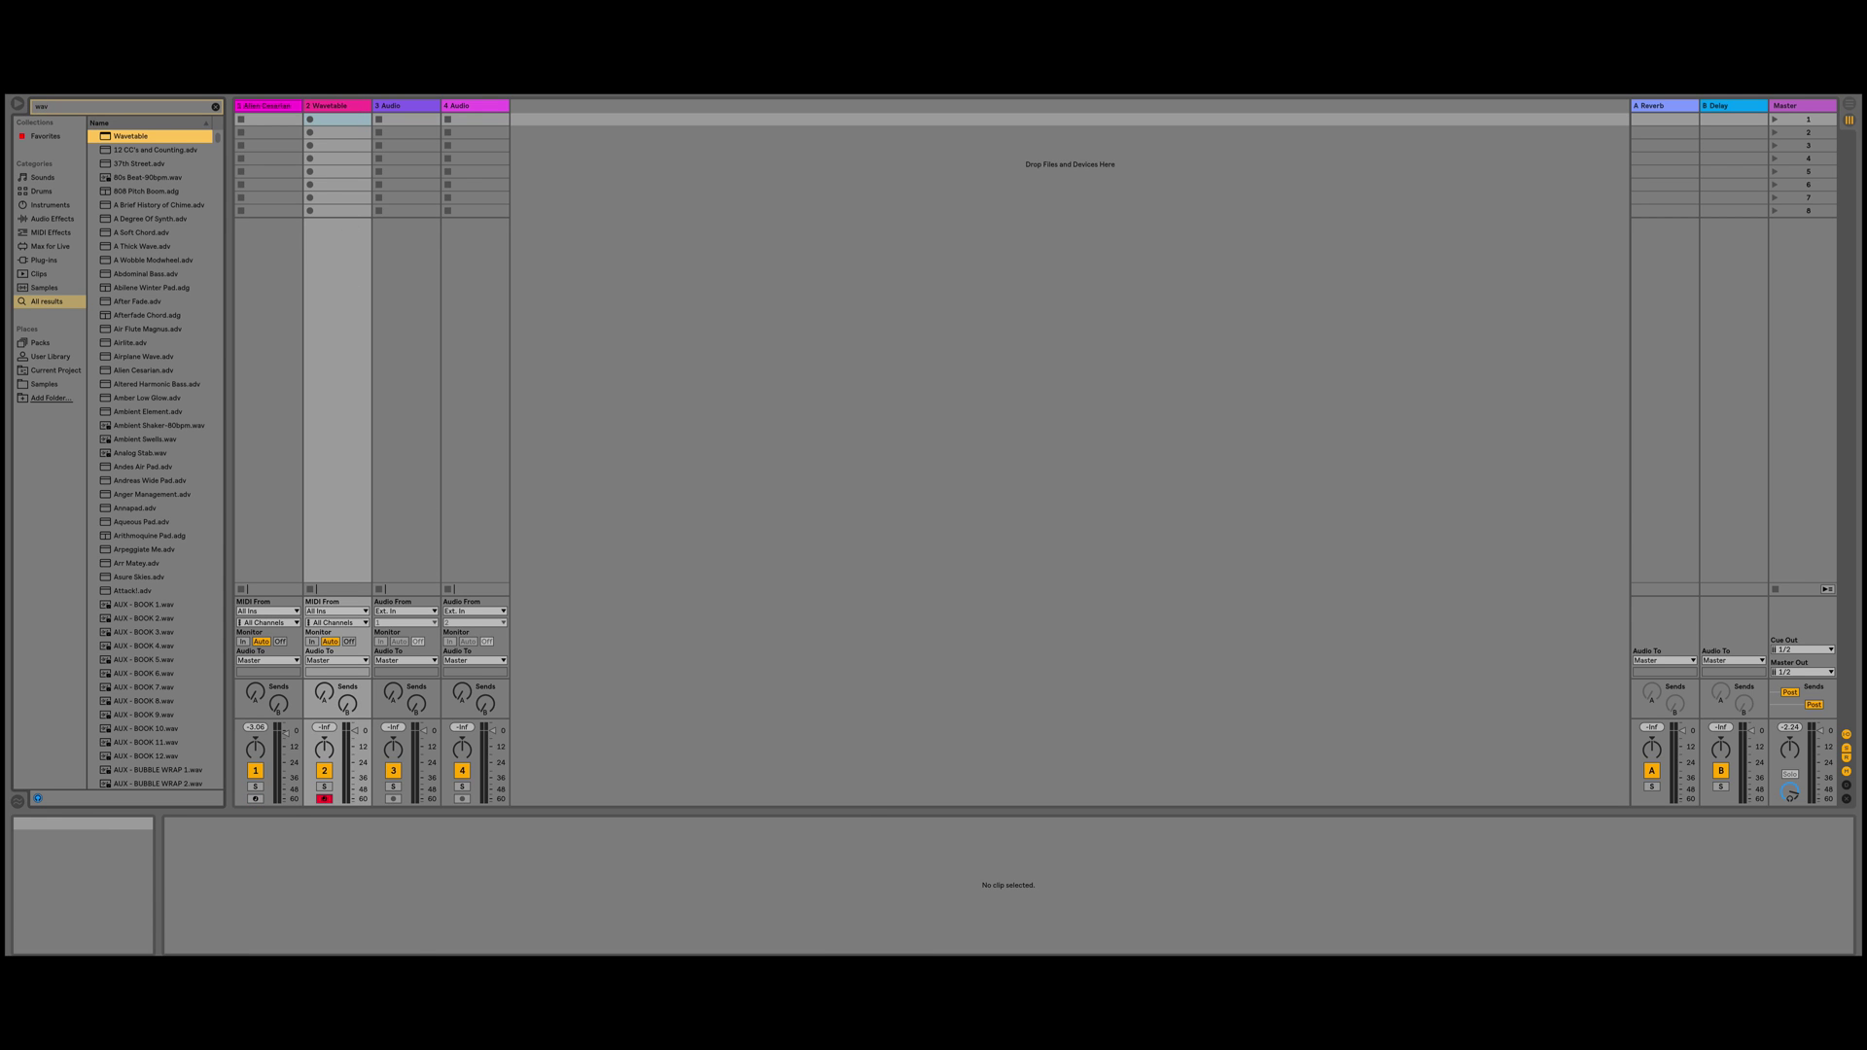
left_click(346, 104)
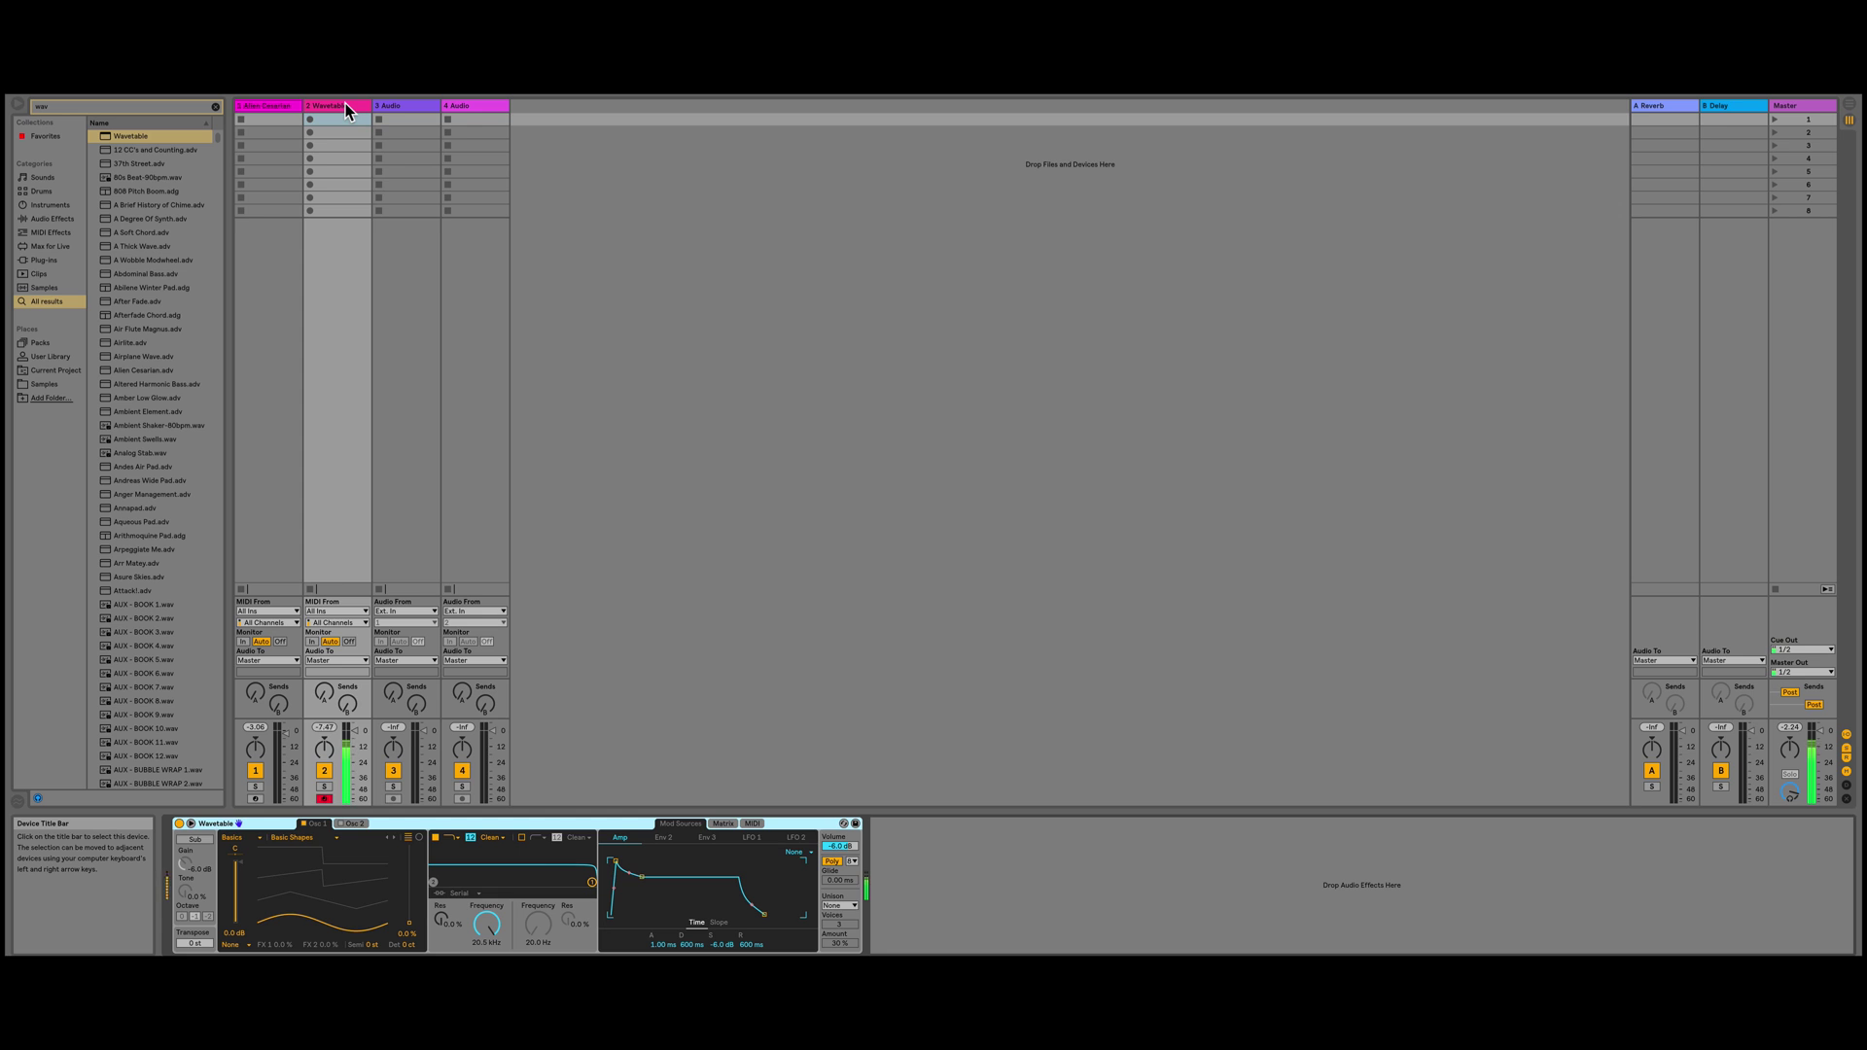
left_click(191, 823)
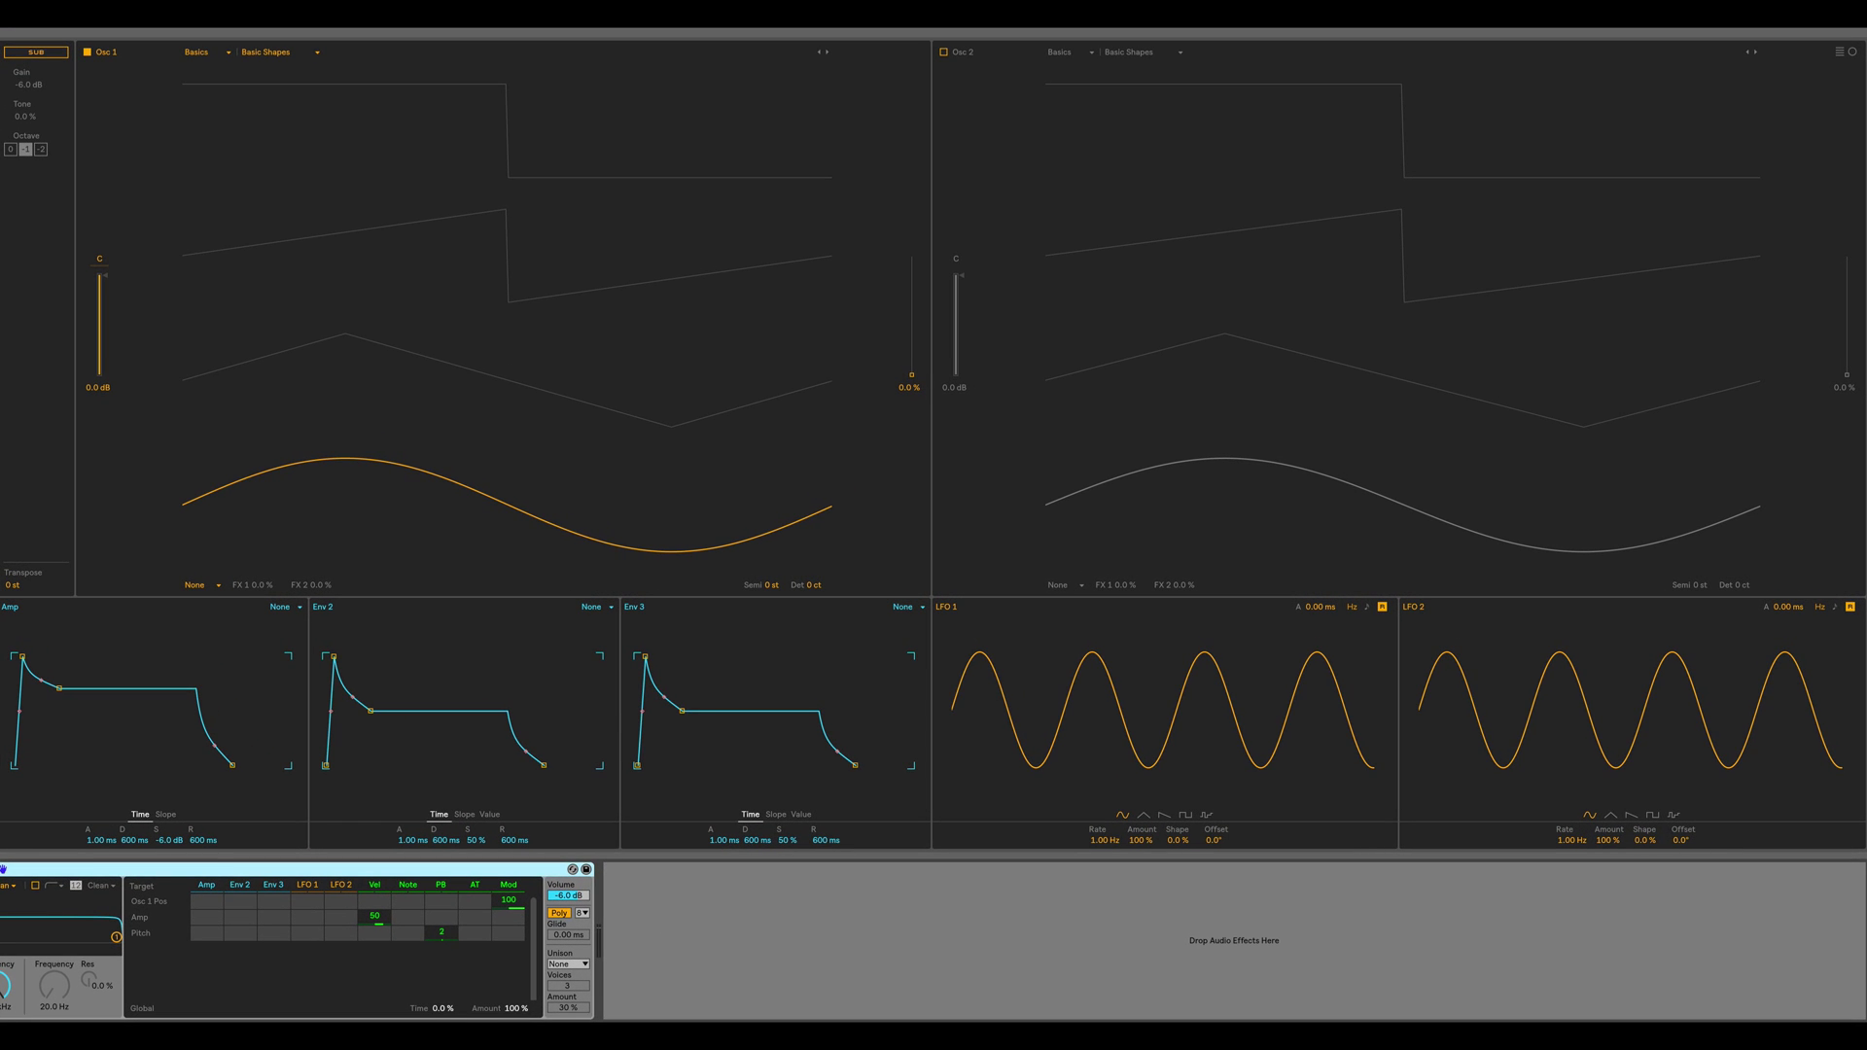
- Give Osc 1 the Formant 'Harsh Vowel' wavetable at 73% position, transposed -12 st
left_click(198, 53)
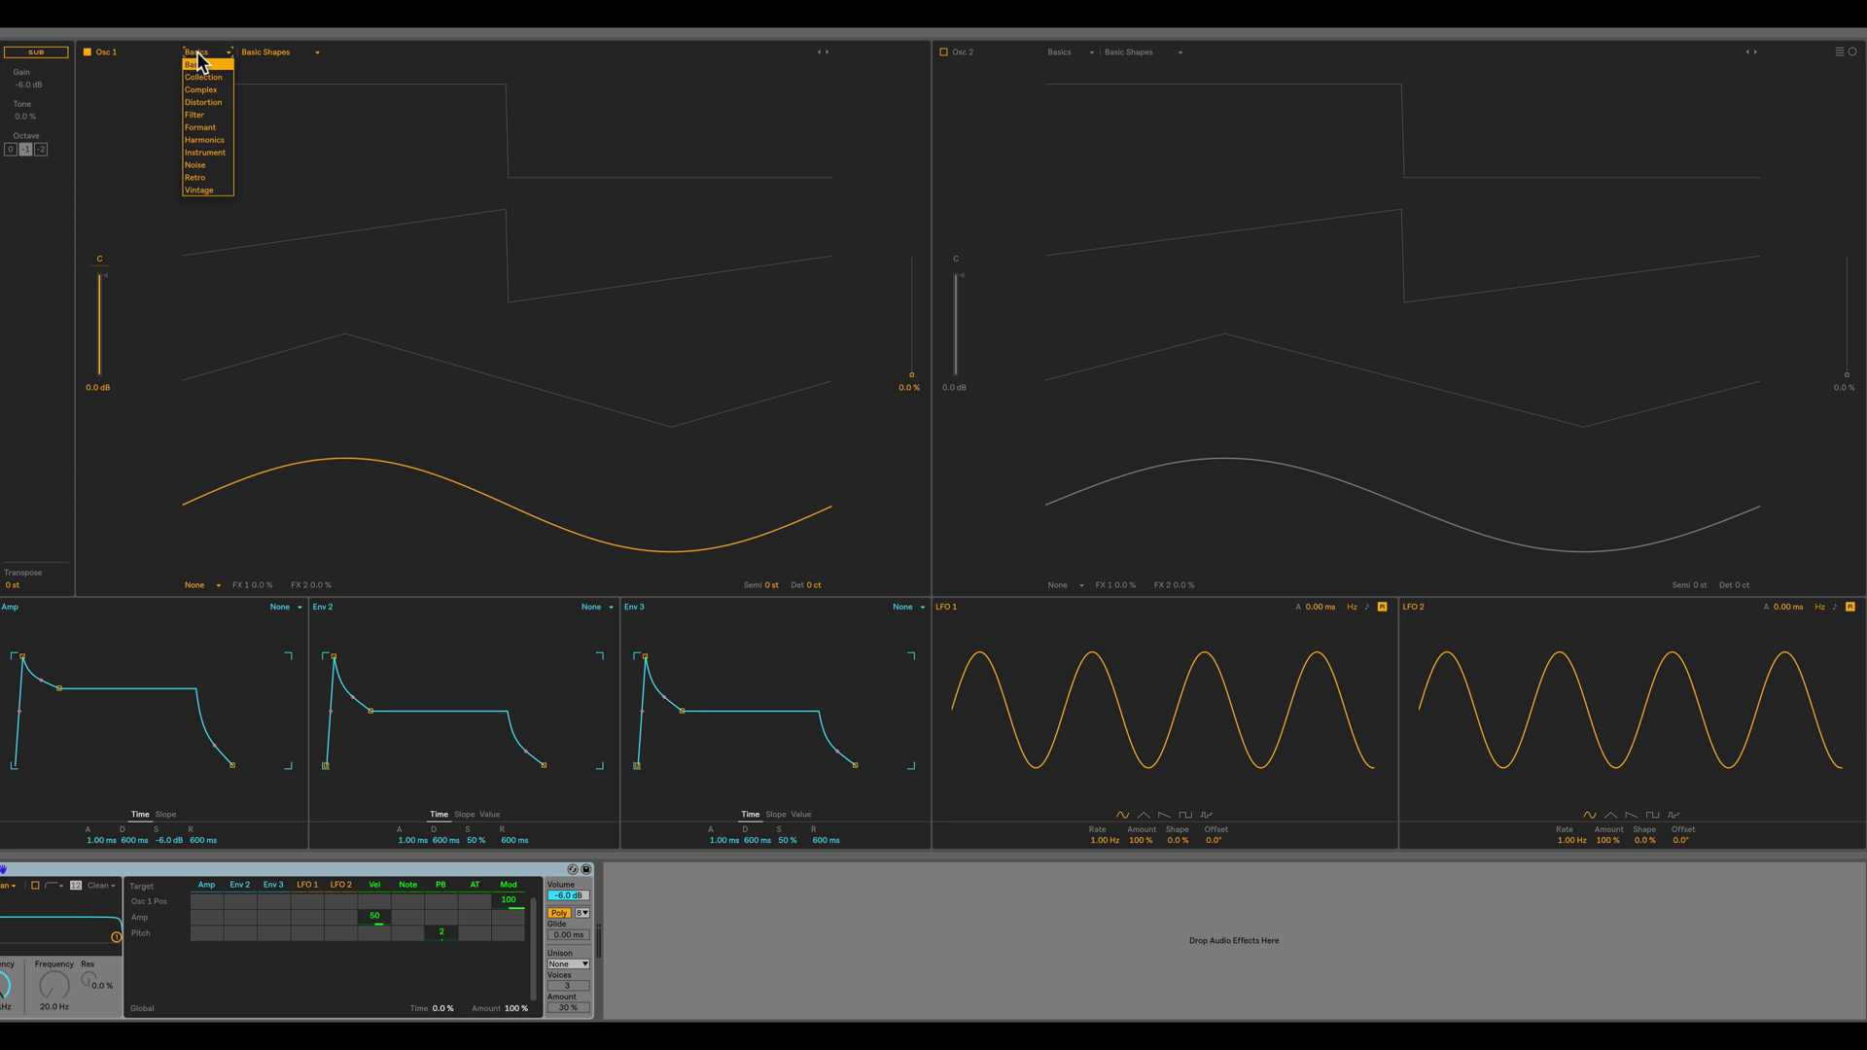
left_click(203, 128)
left_click(276, 53)
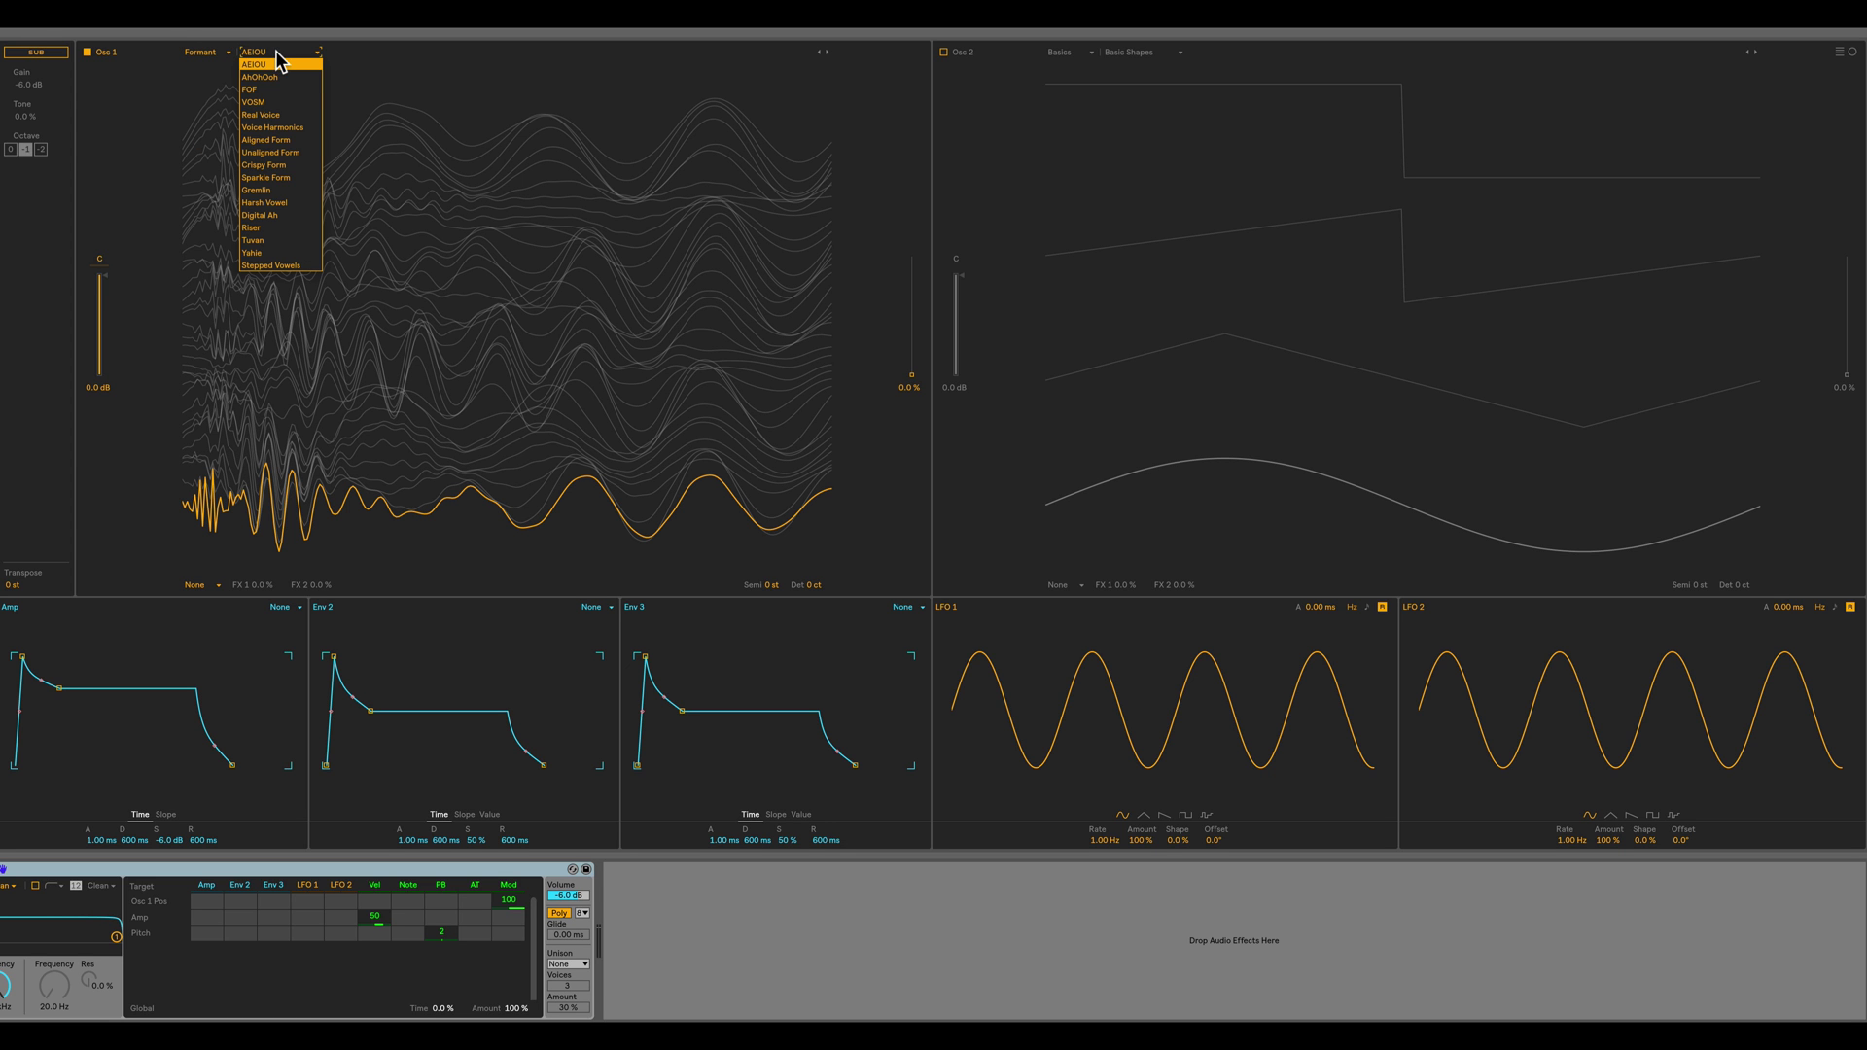
left_click(284, 204)
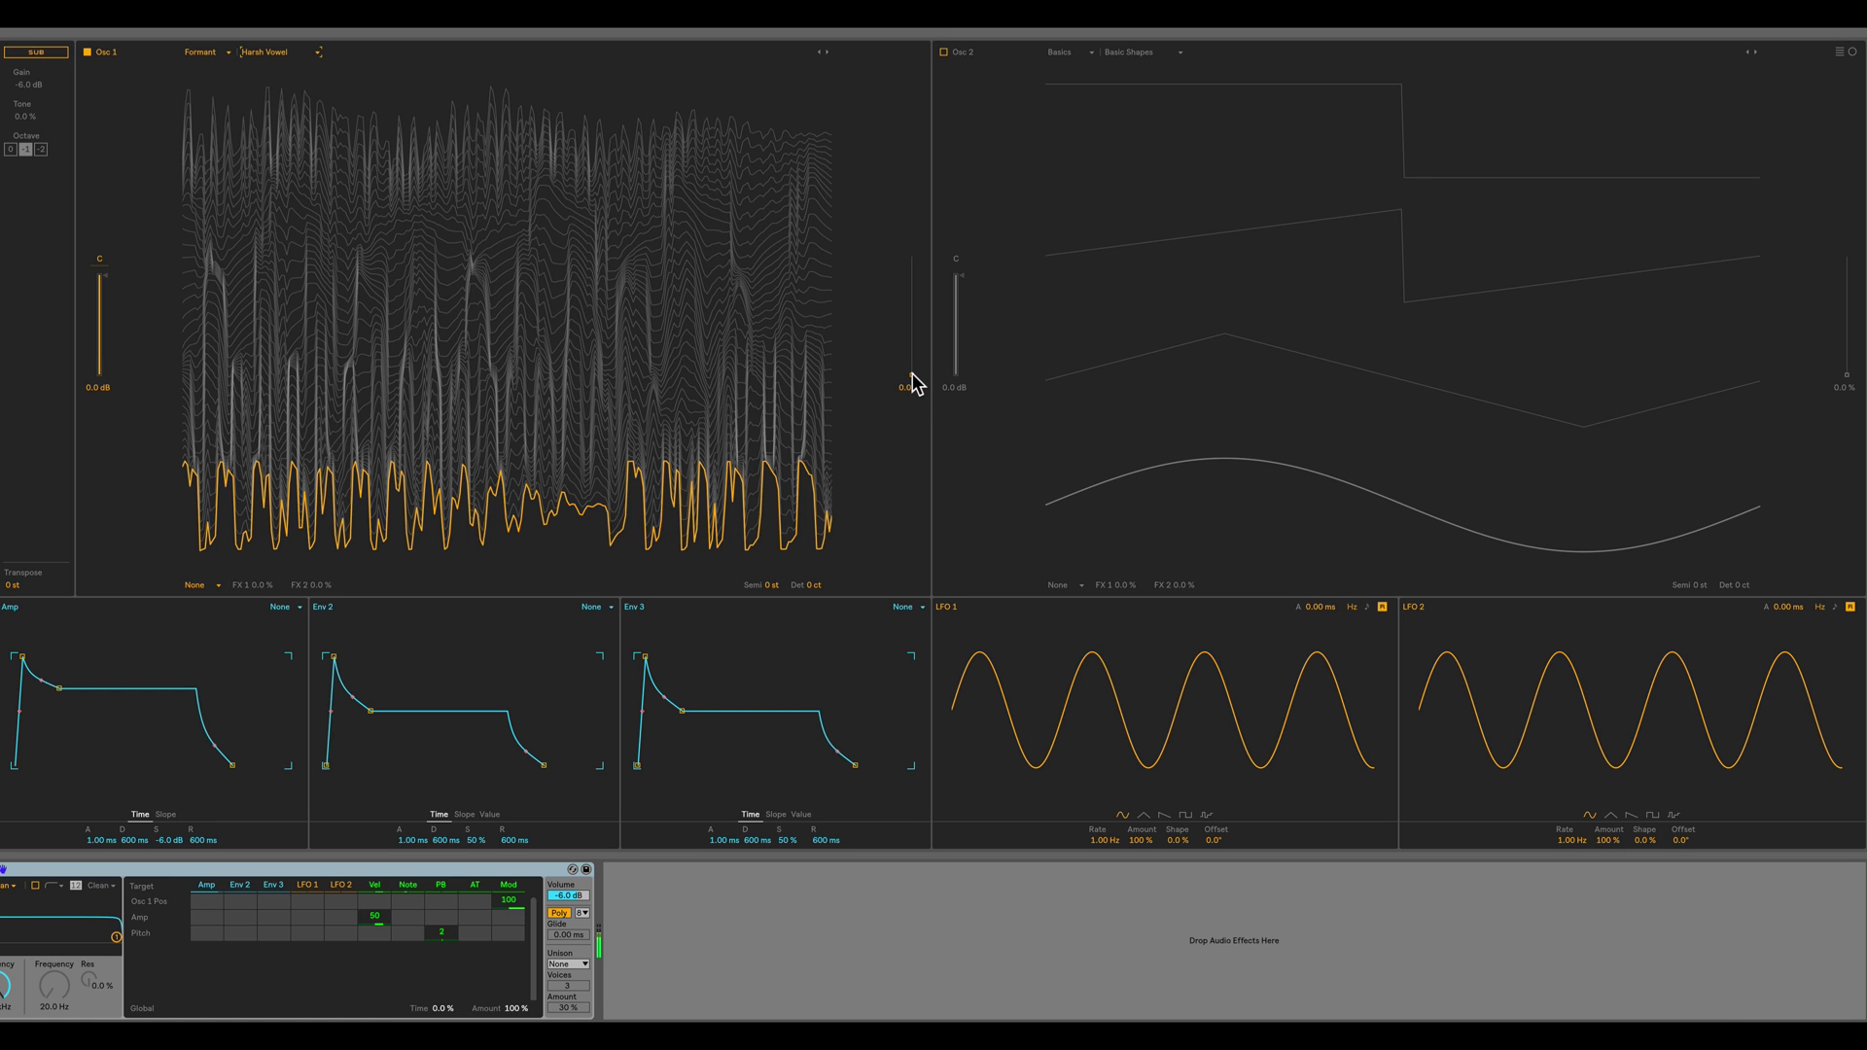
left_click_drag(912, 382, 912, 288)
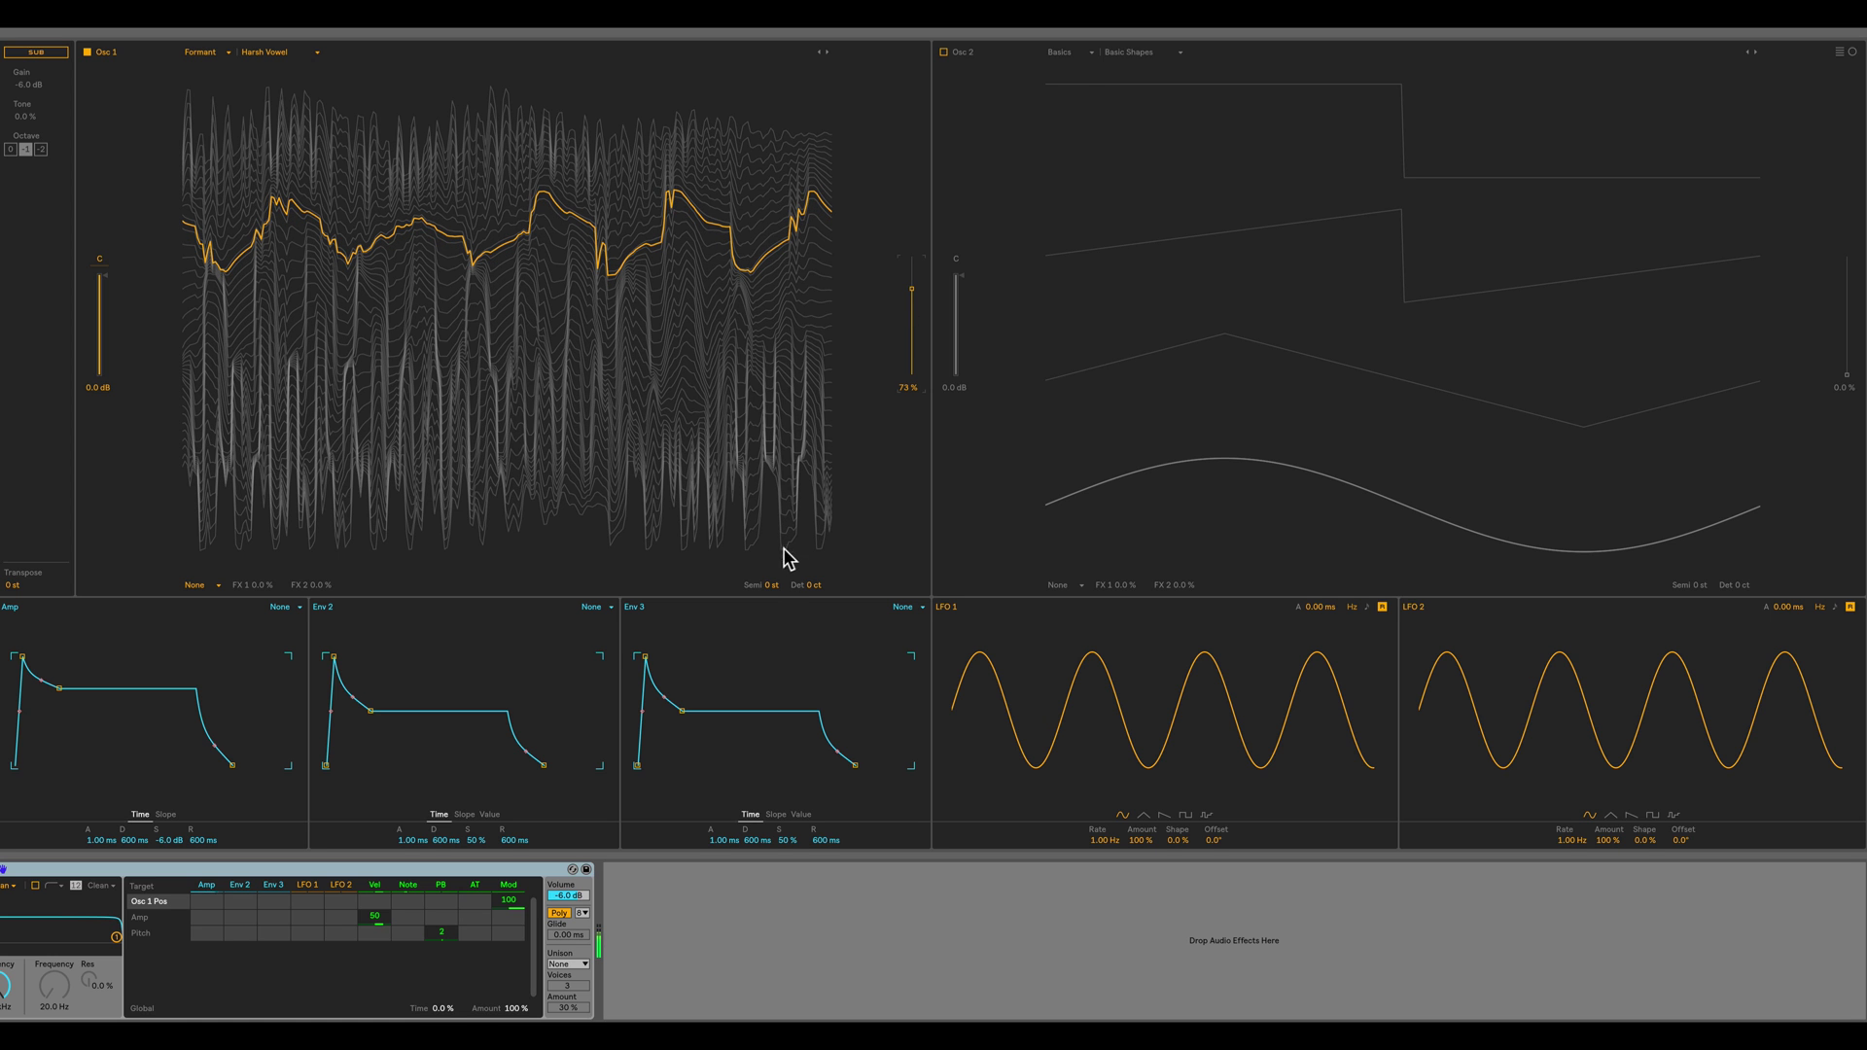
left_click_drag(764, 583, 739, 685)
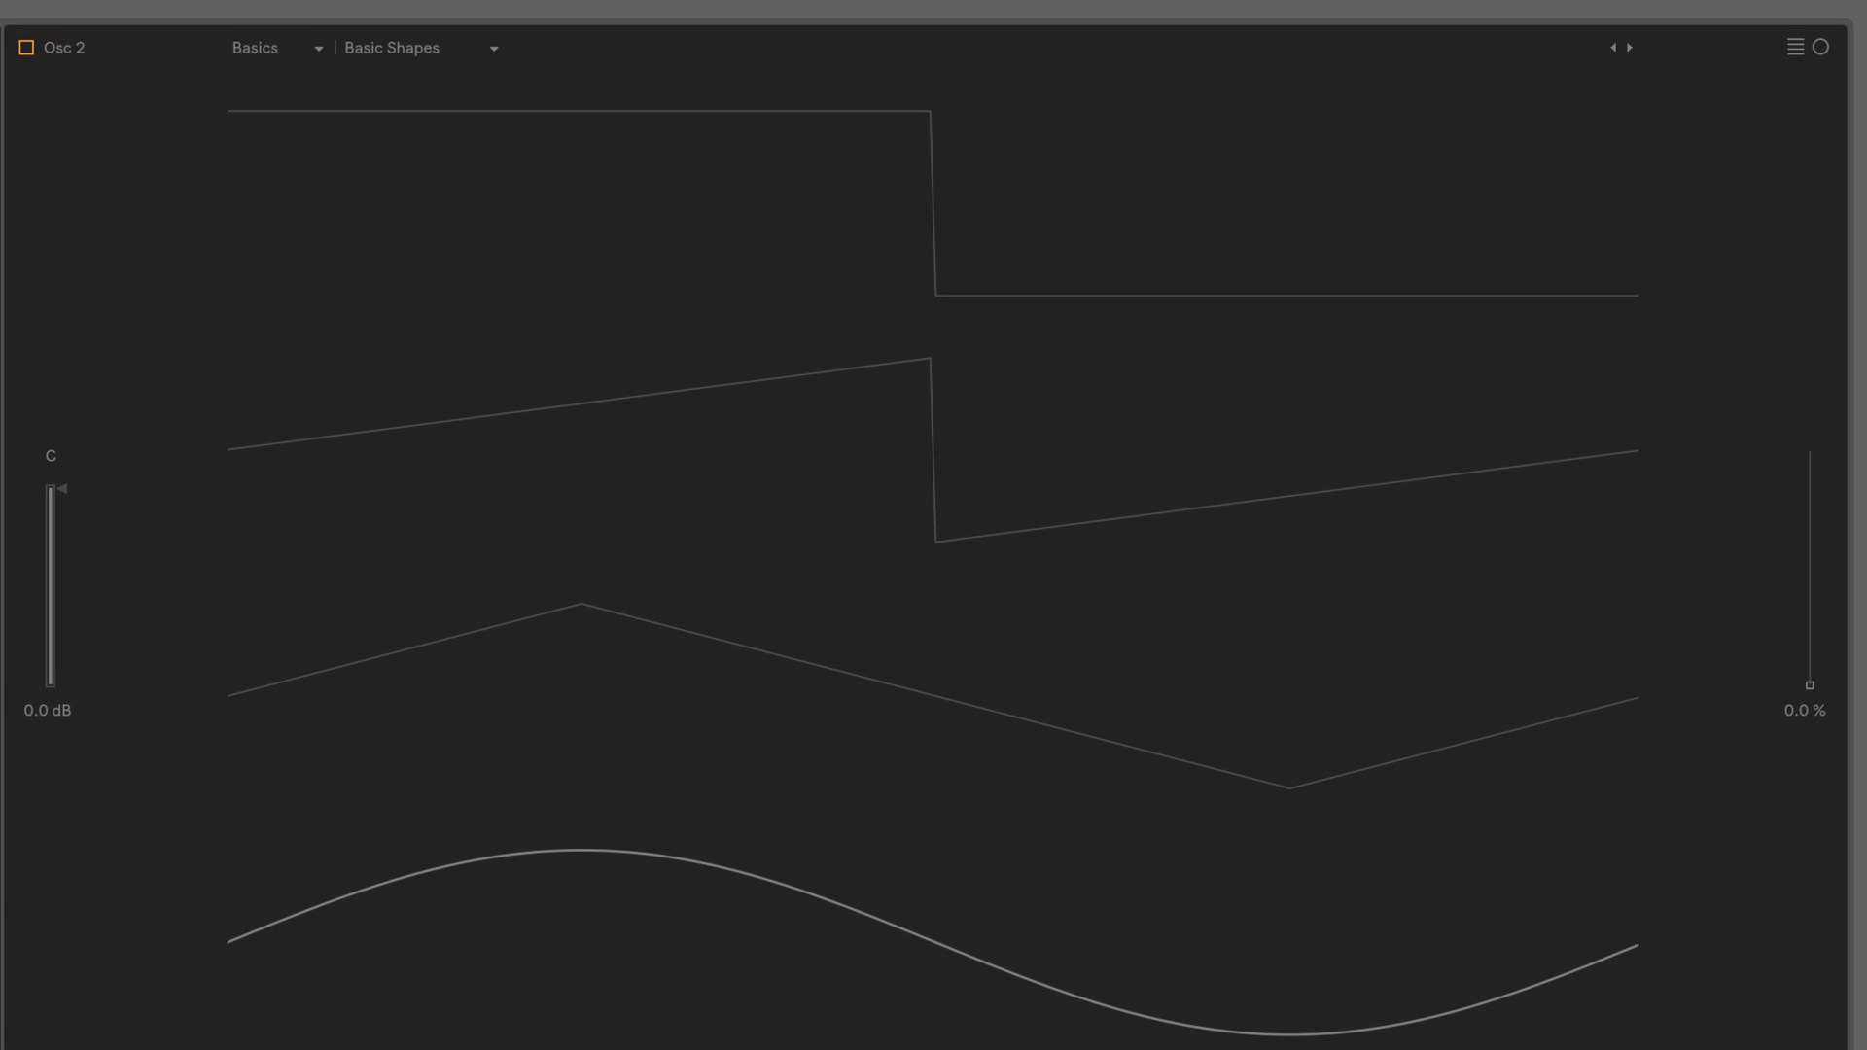
- Turn on Osc 2 with Basics 'Harmonic Series' at 37%, briefly muting Osc 1 to compare
left_click(33, 47)
left_click(296, 46)
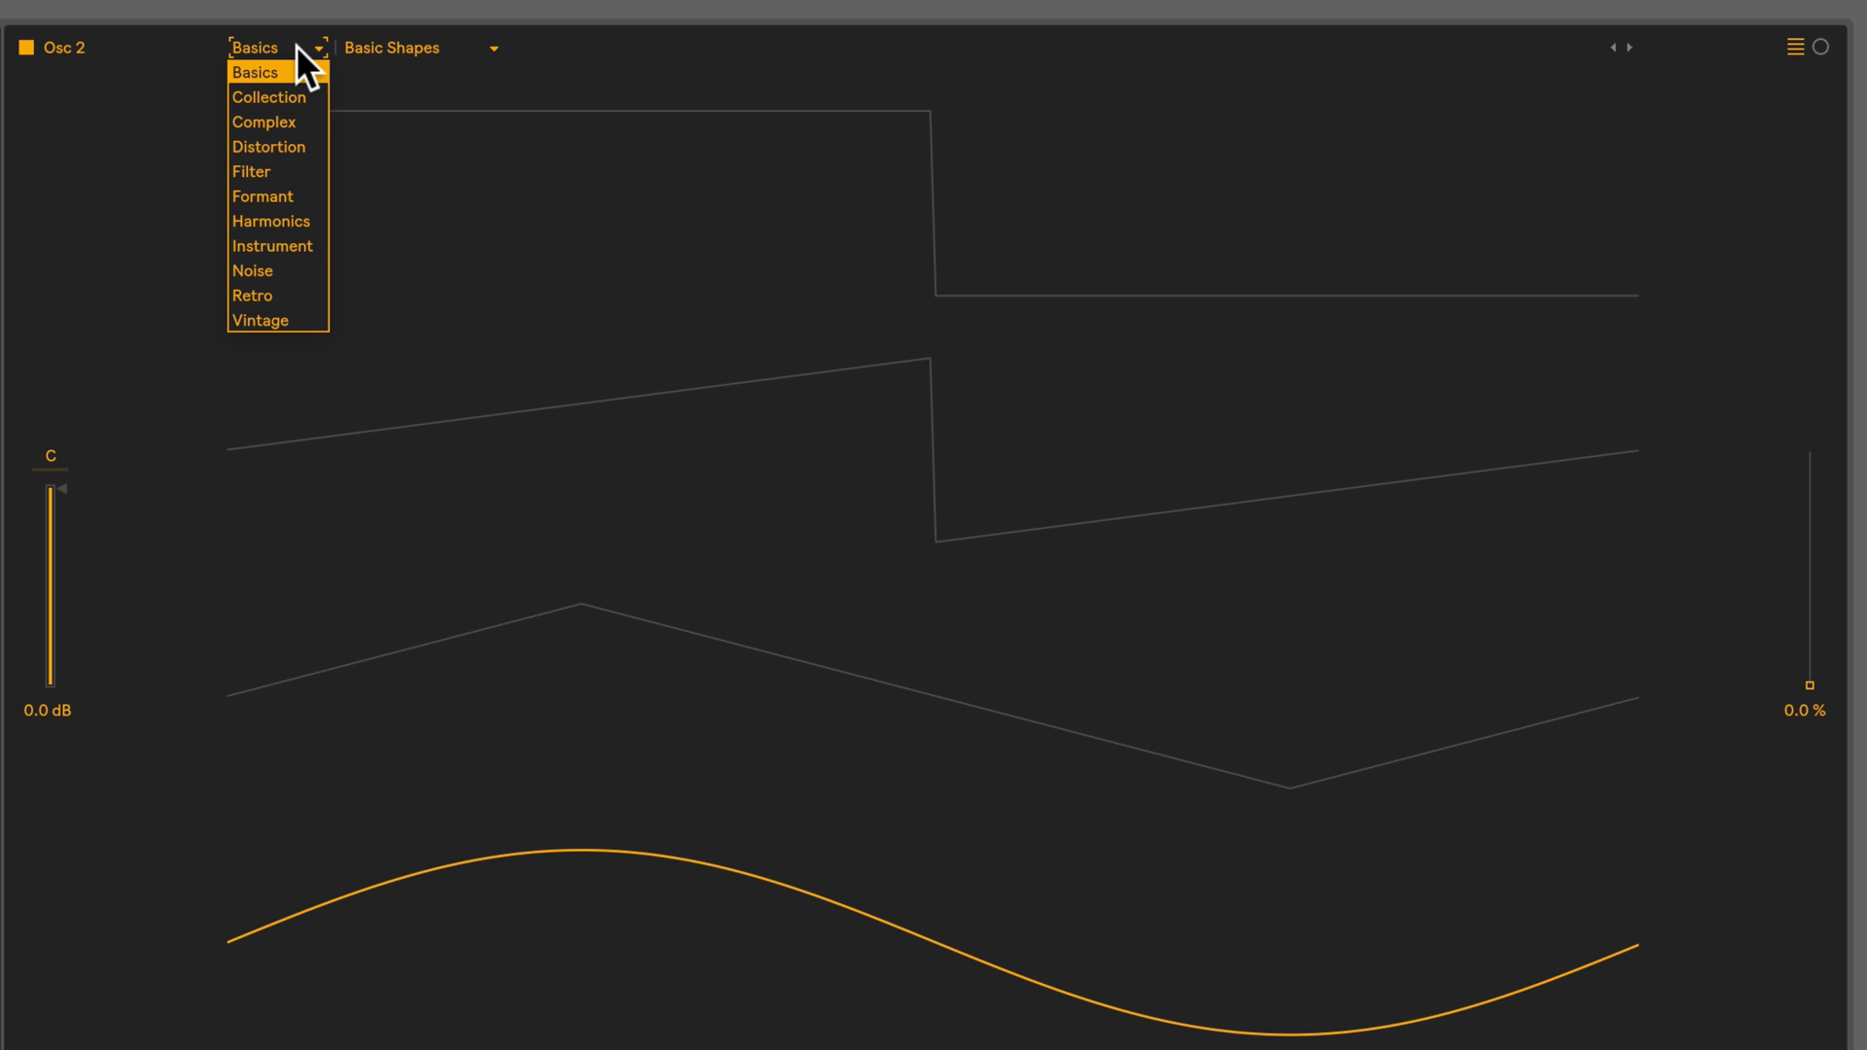
left_click(296, 46)
left_click(420, 47)
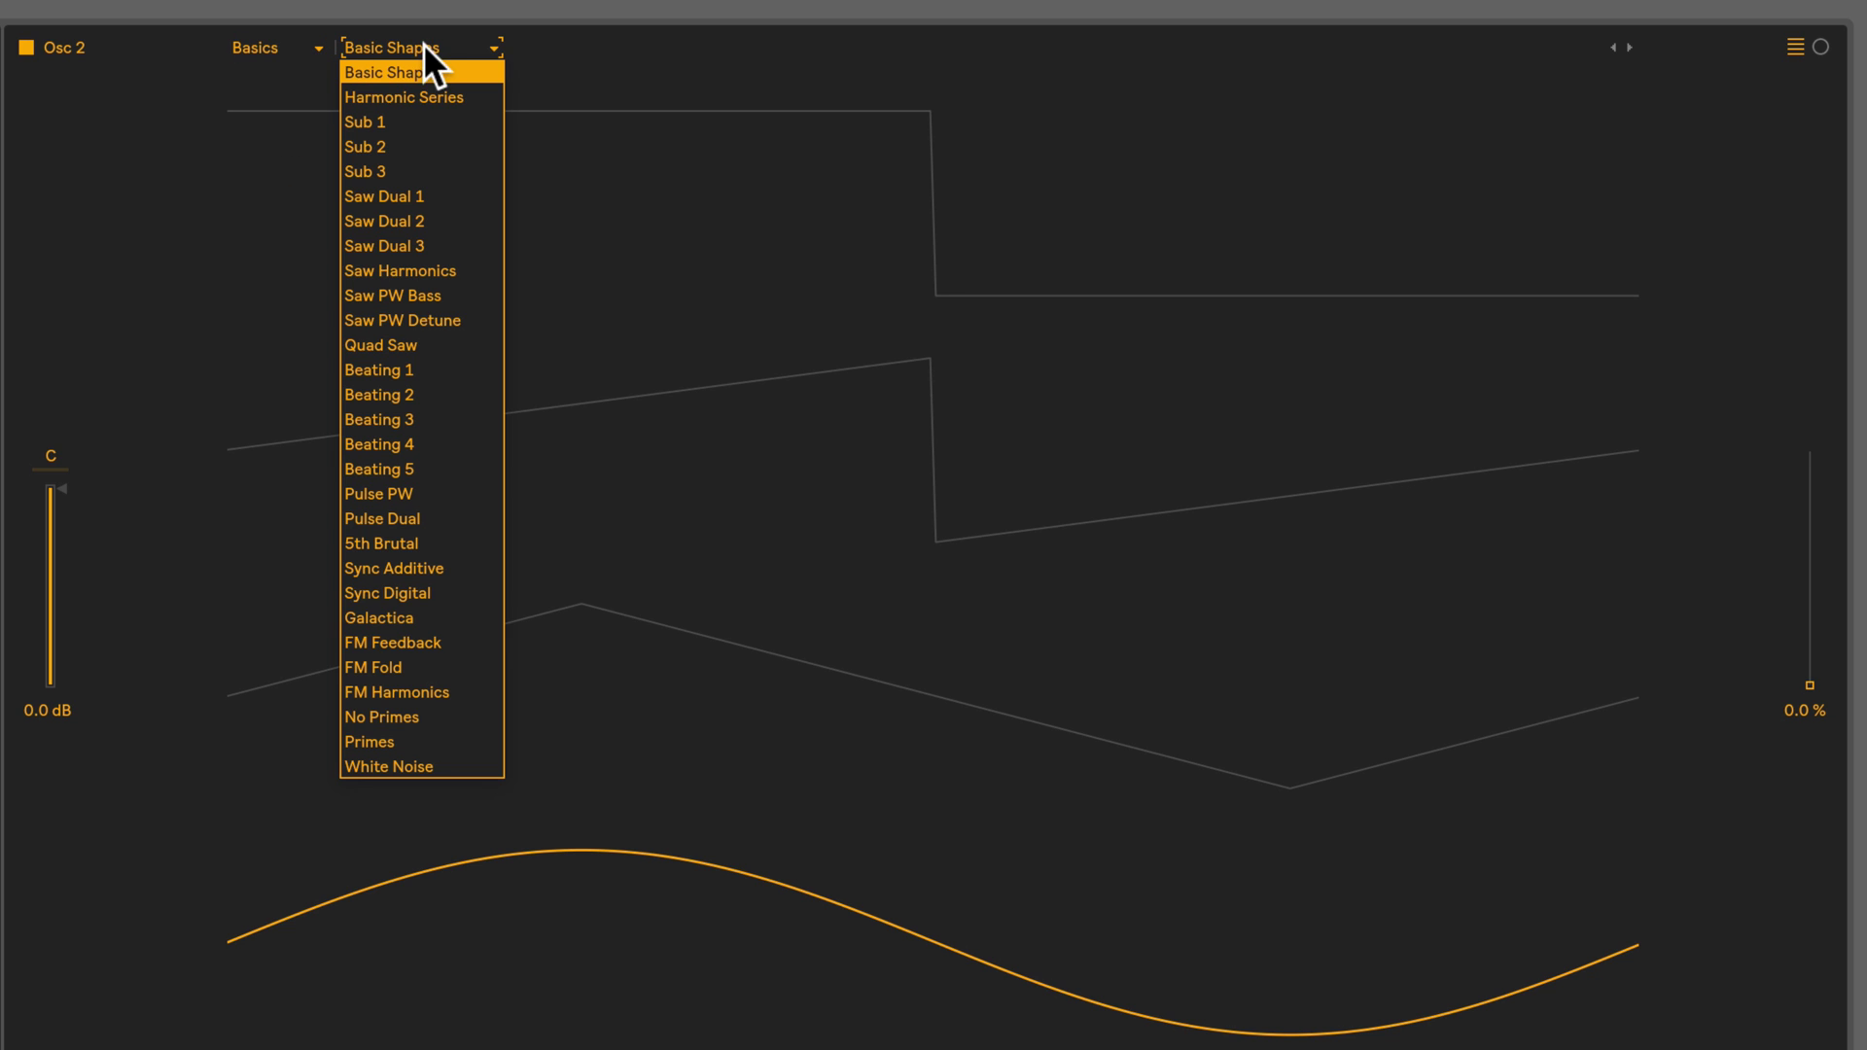
left_click(413, 97)
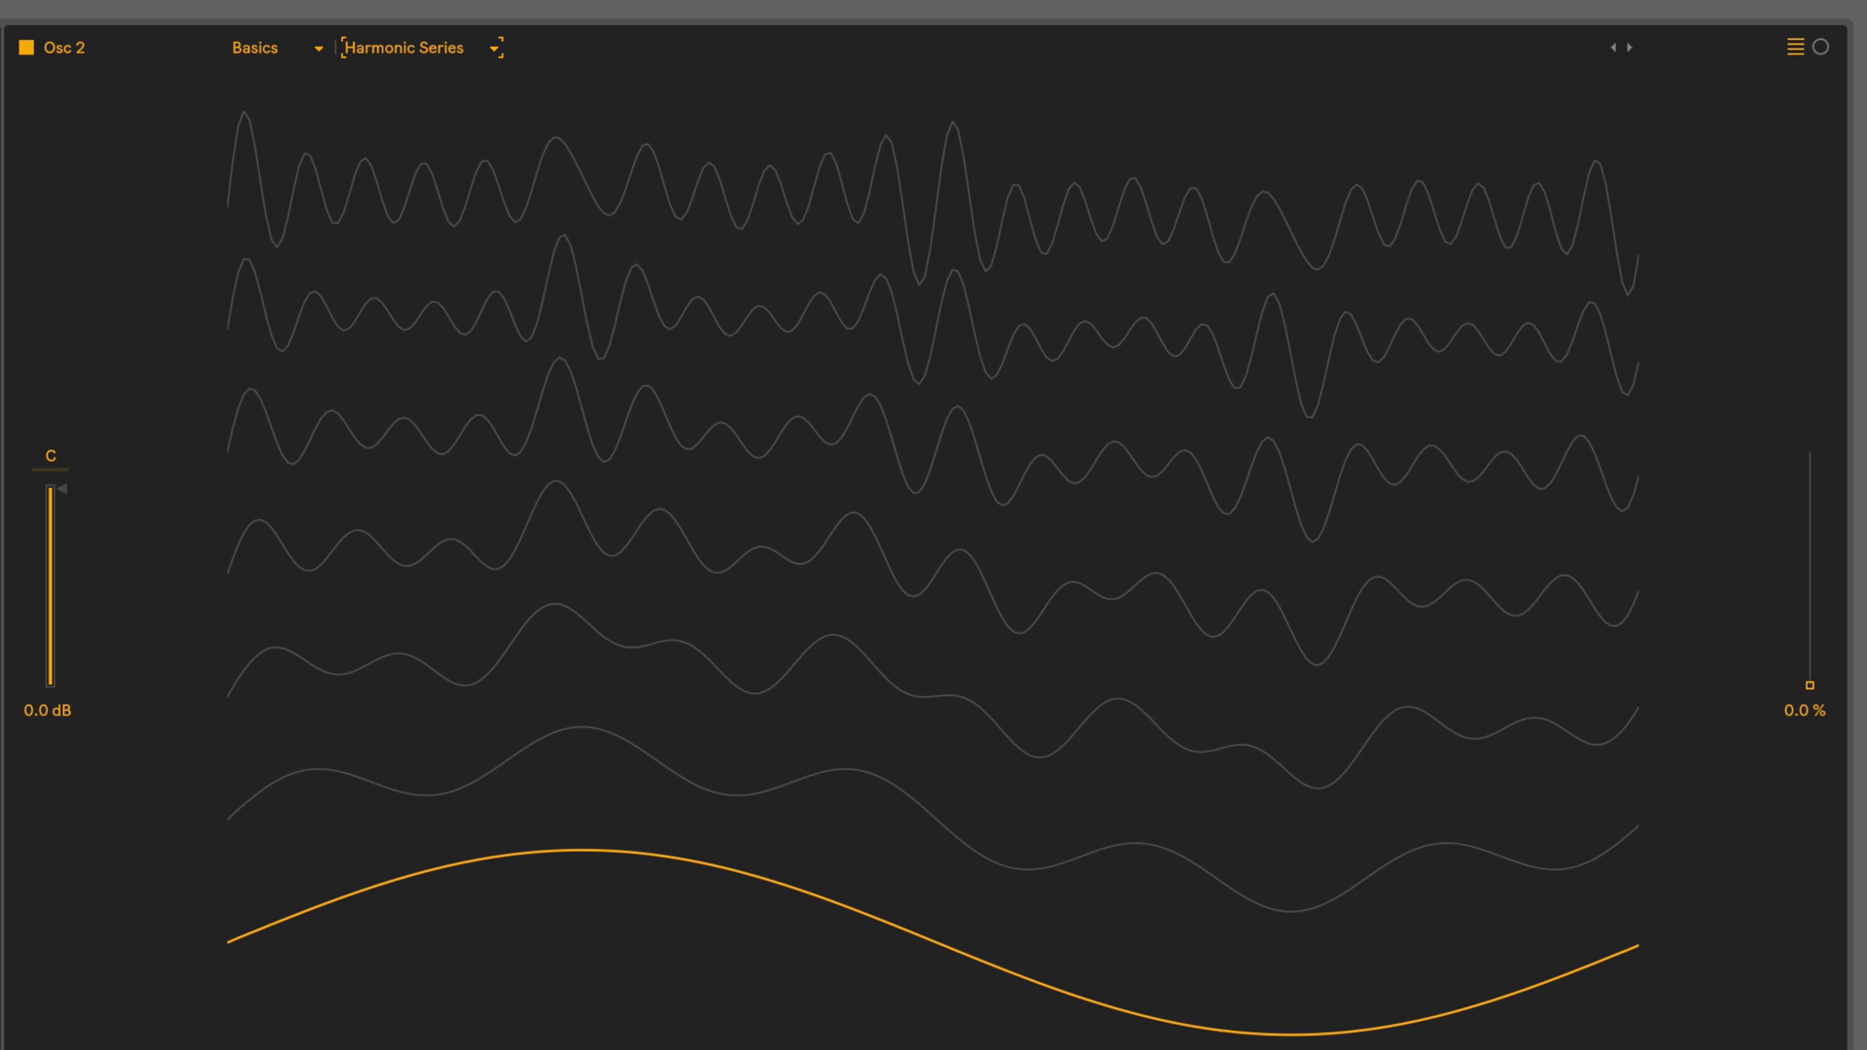
left_click_drag(1809, 685, 1809, 599)
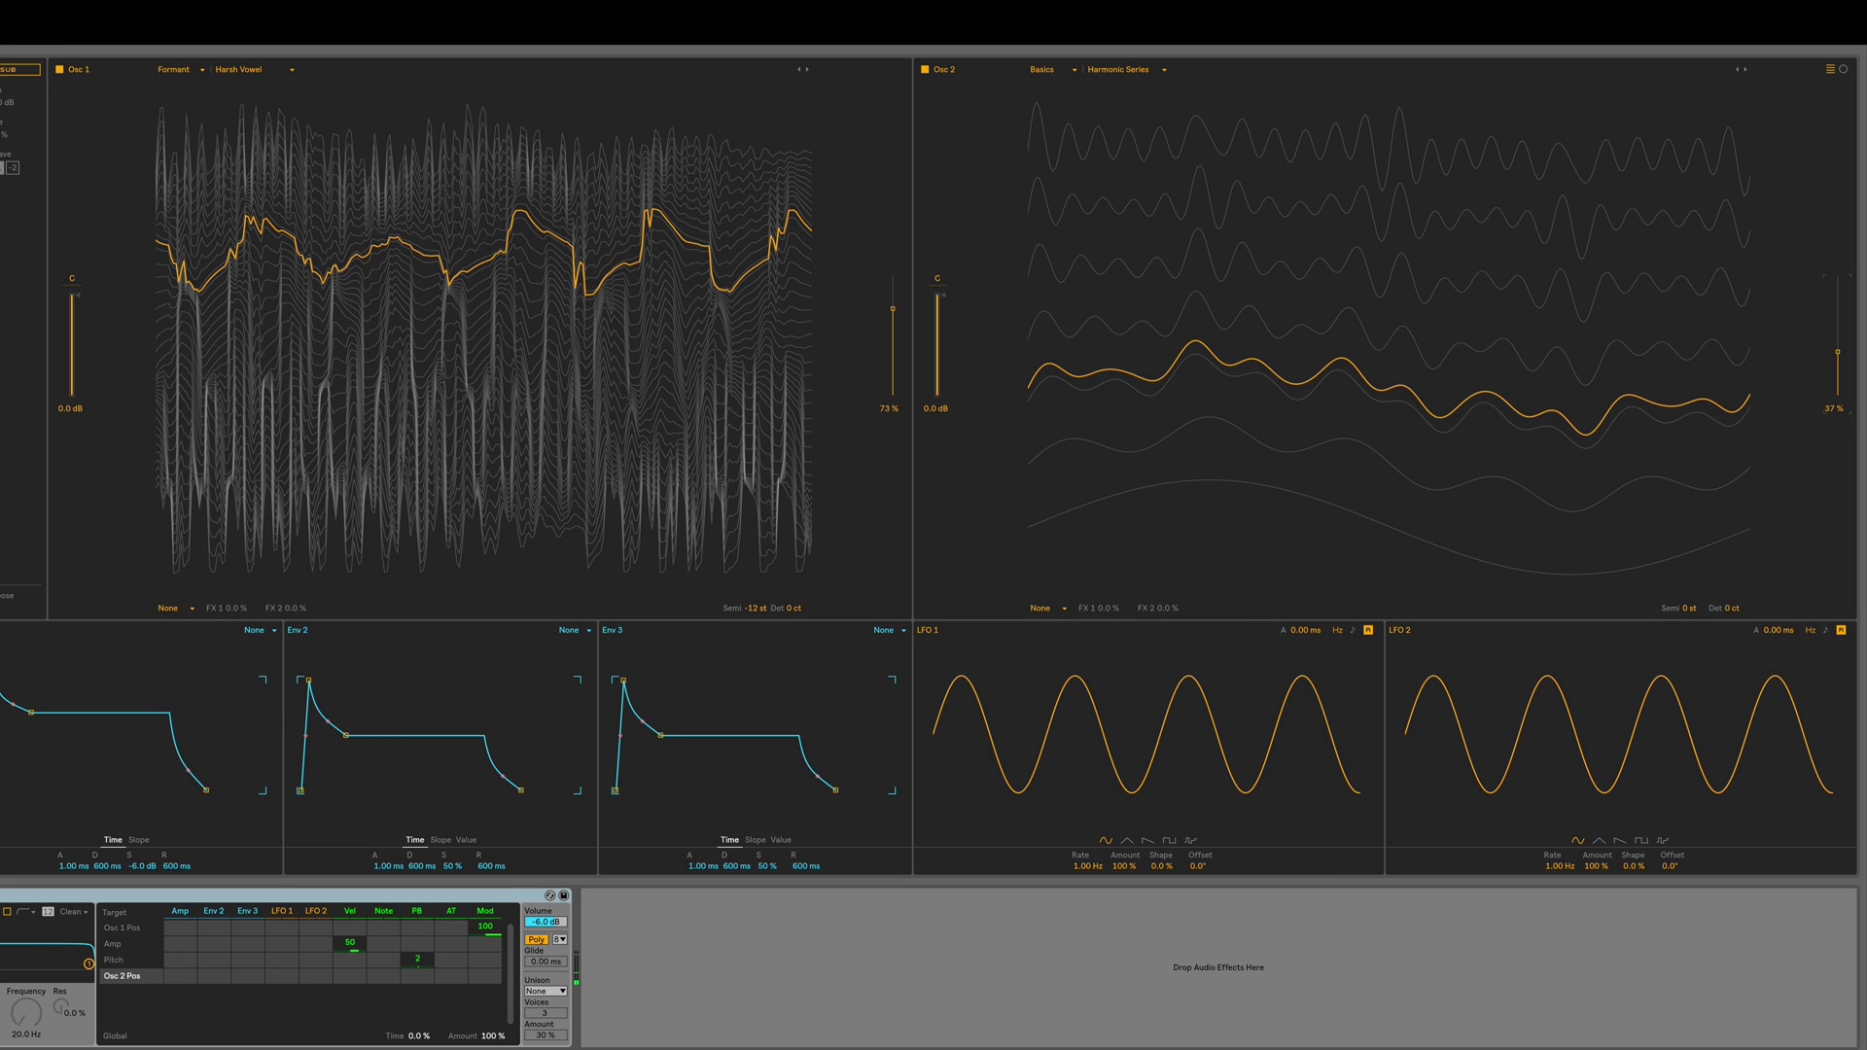
left_click(59, 70)
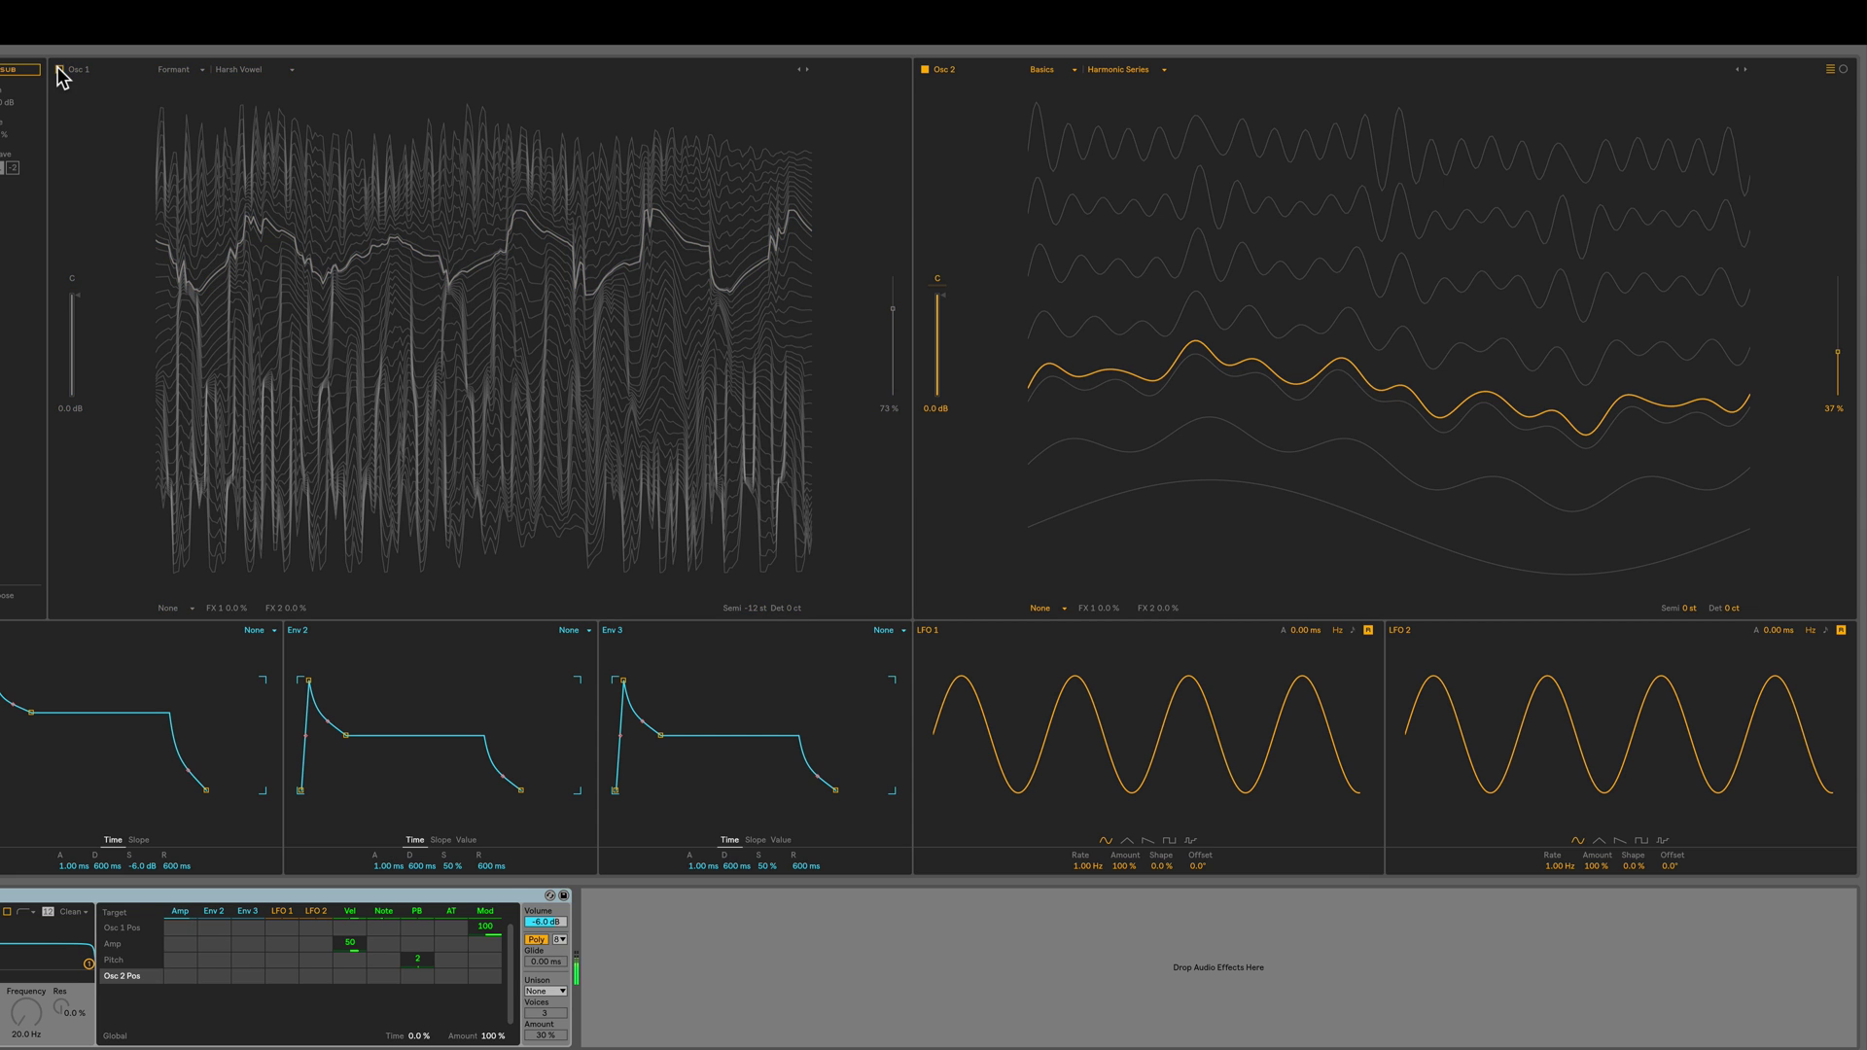
left_click(59, 70)
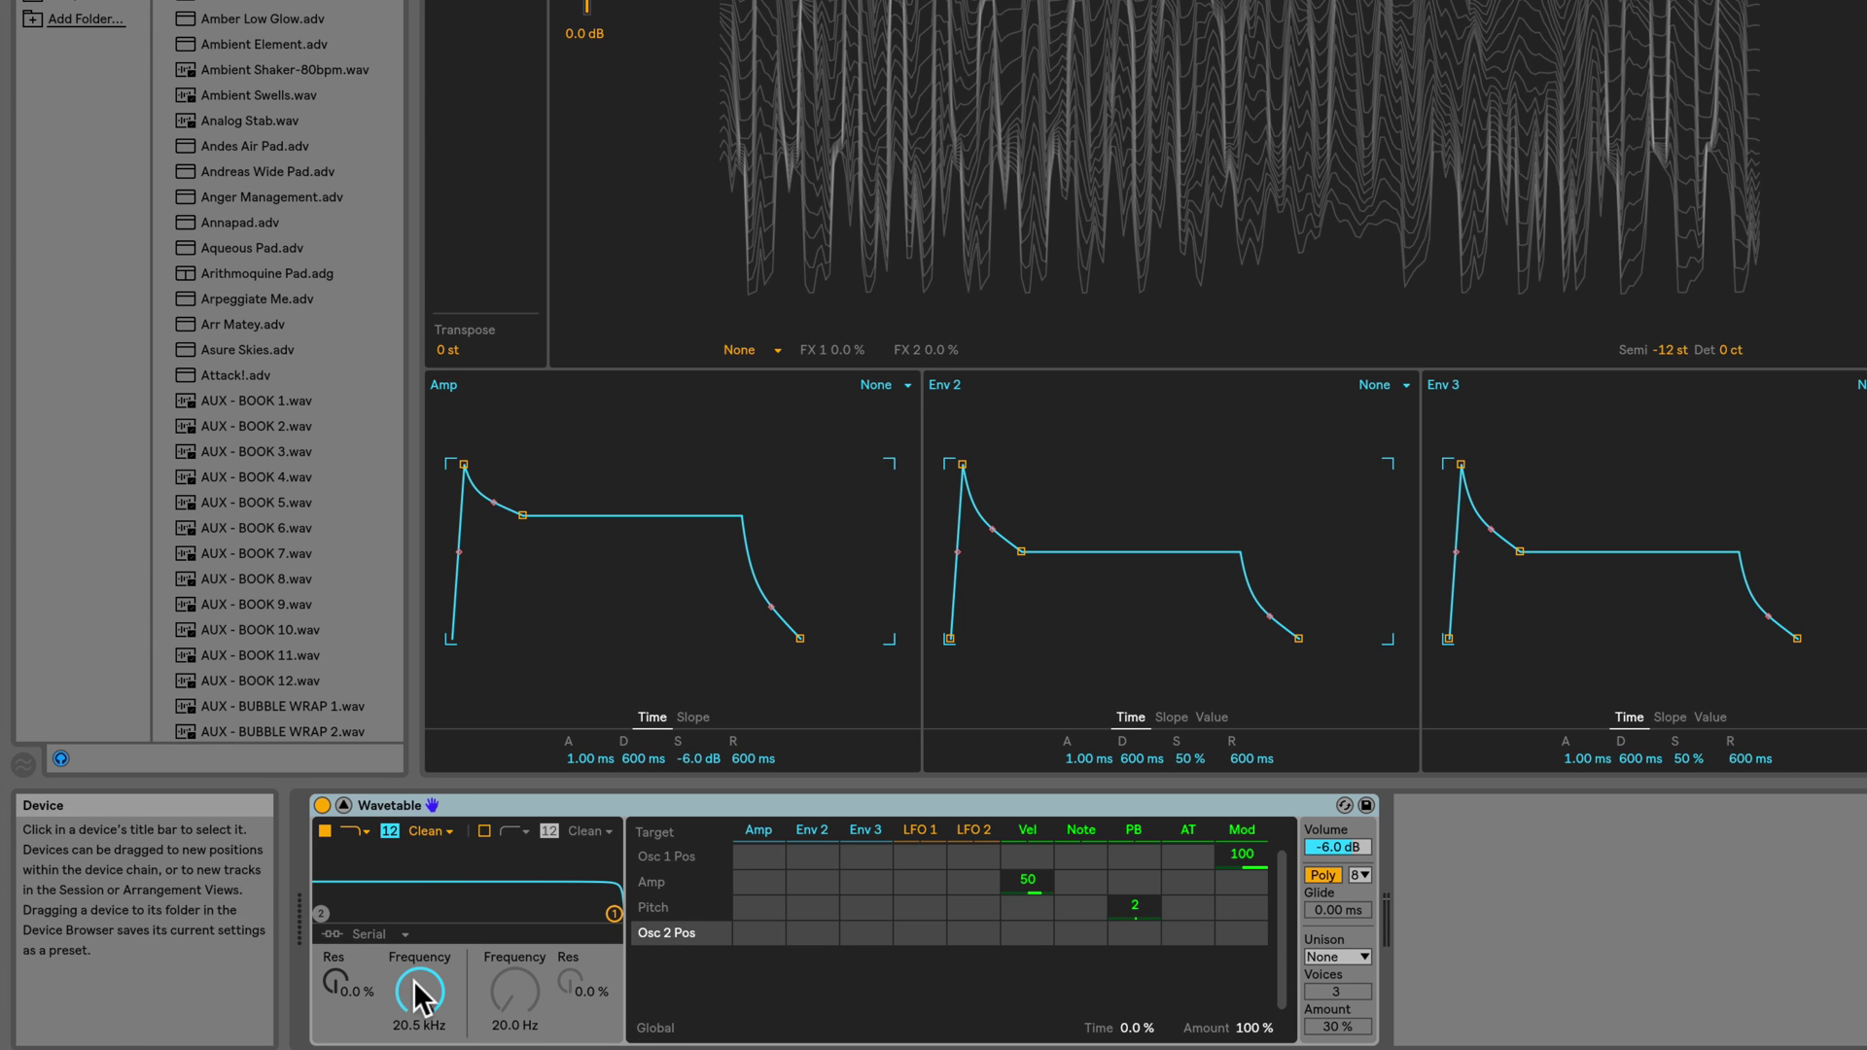
- Lower Filter 1's frequency to 3.52 kHz and raise its resonance to 74%
left_click_drag(421, 992, 421, 925)
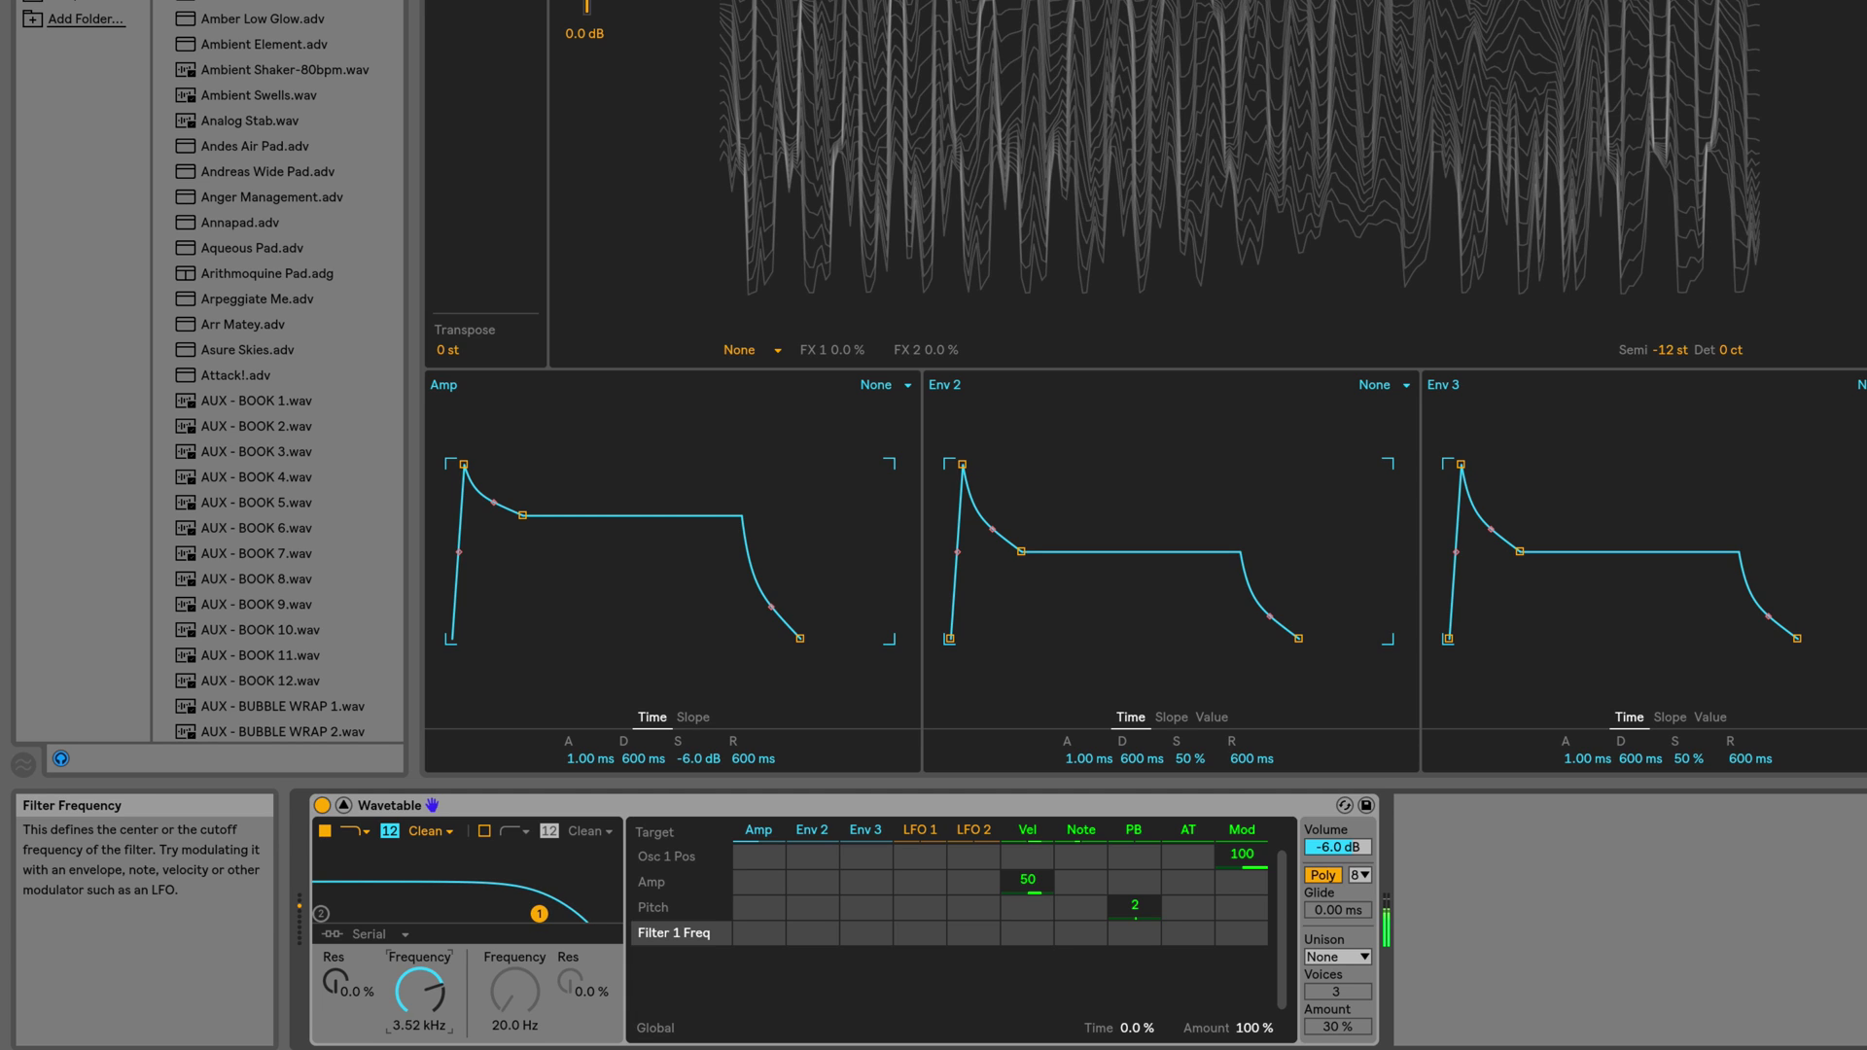
left_click(334, 977)
left_click_drag(335, 977, 334, 921)
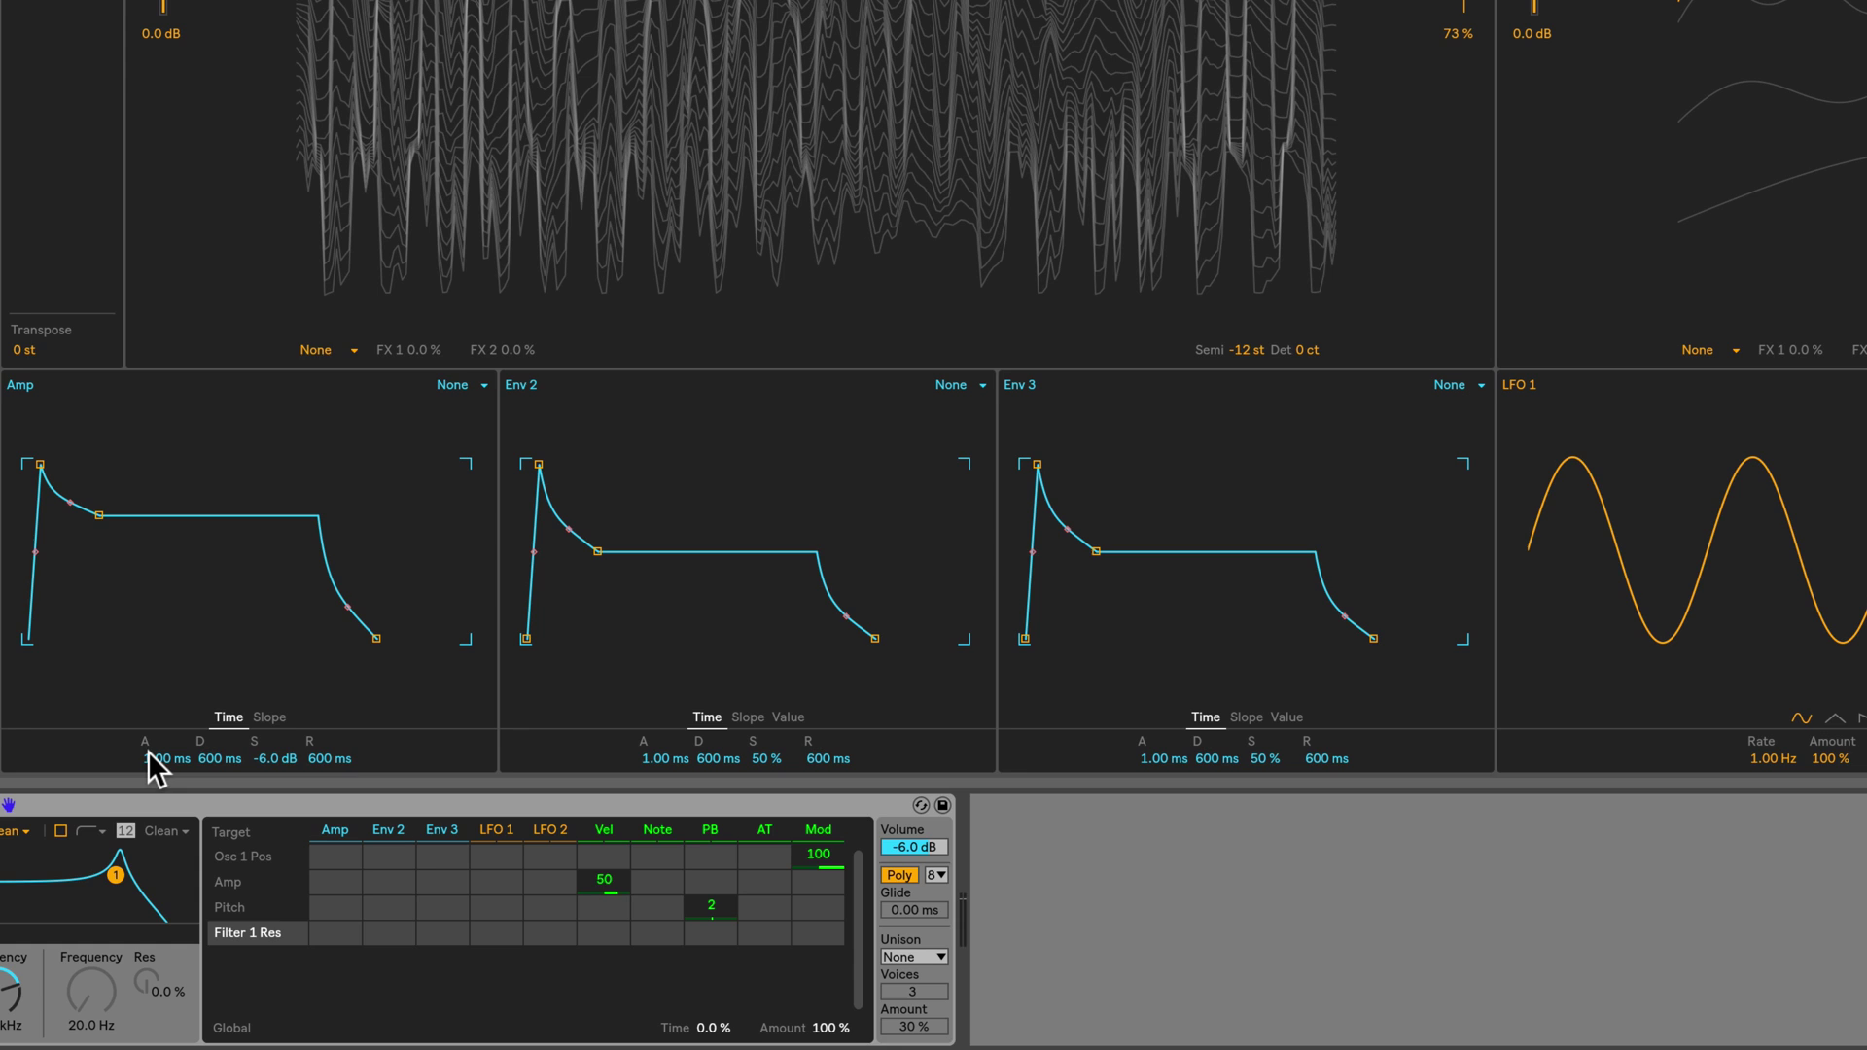
- Set the Amp envelope to 5.82 s attack at 83% slope, 3.21 s decay, -18 dB sustain, 233 ms release
left_click_drag(147, 751, 148, 598)
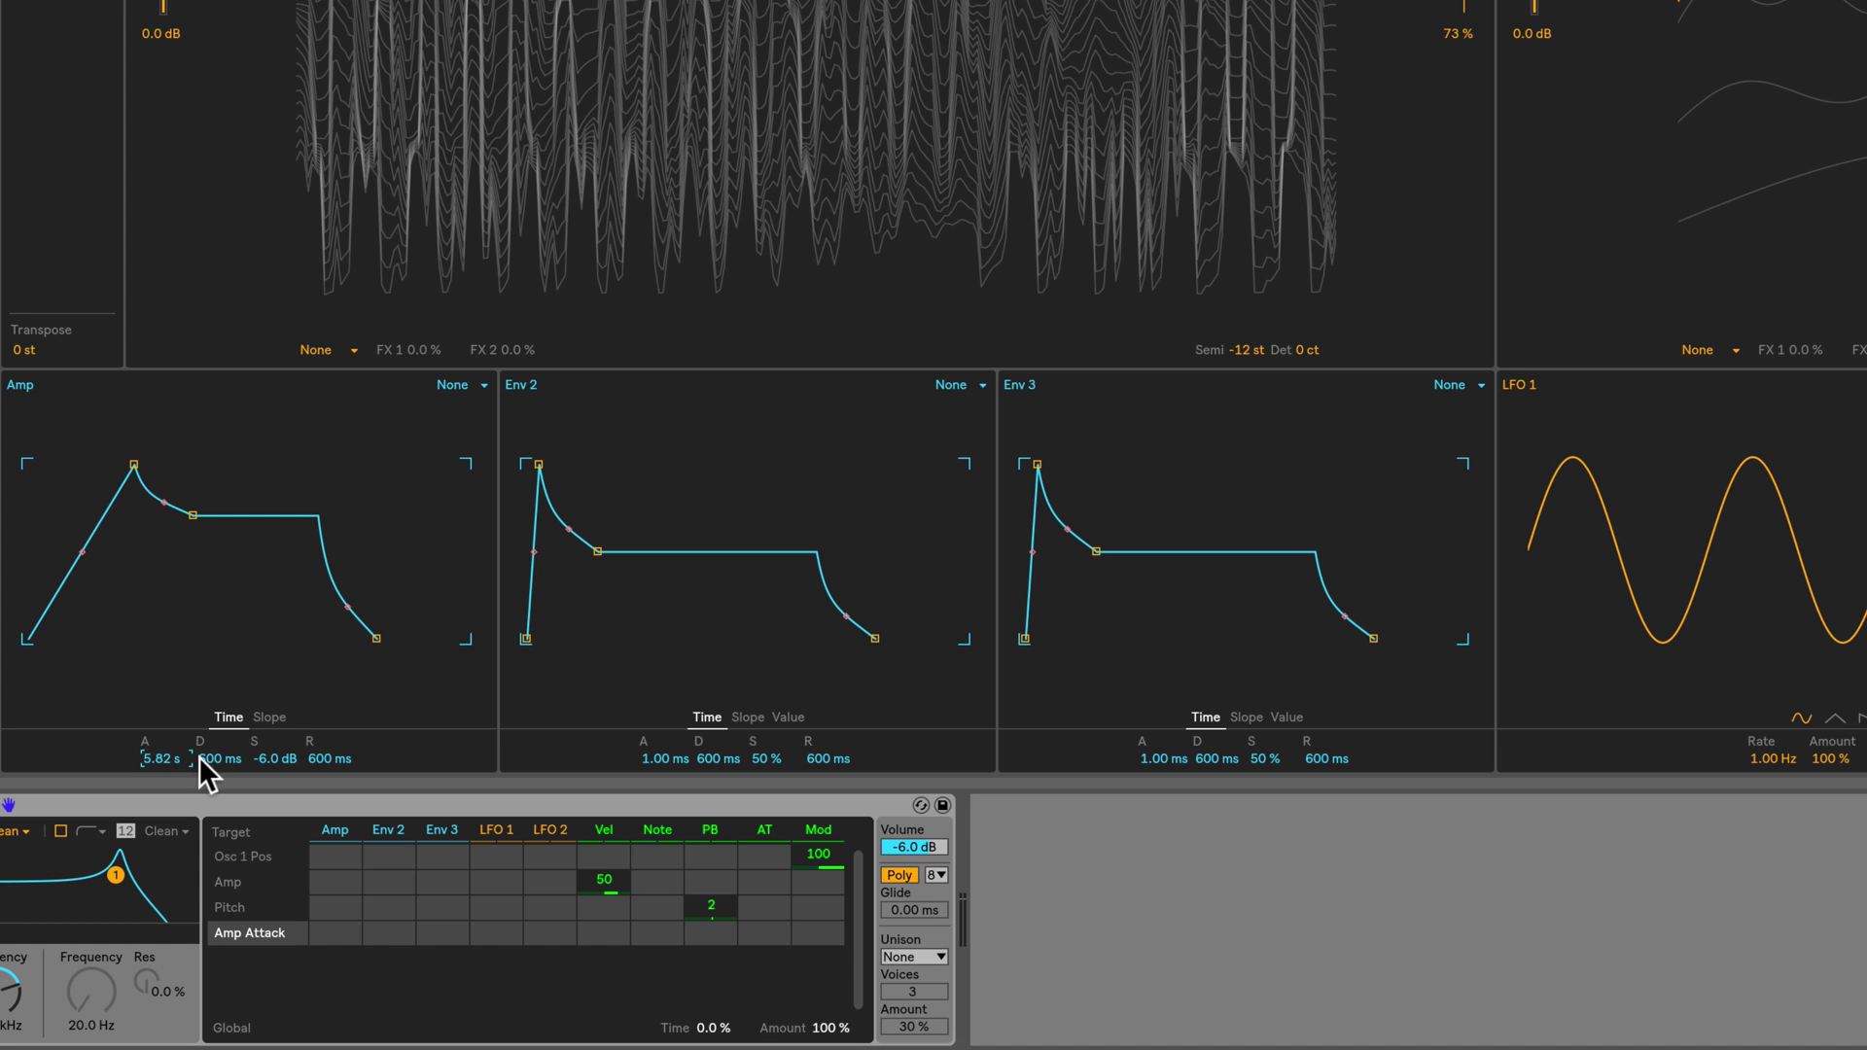
left_click(272, 716)
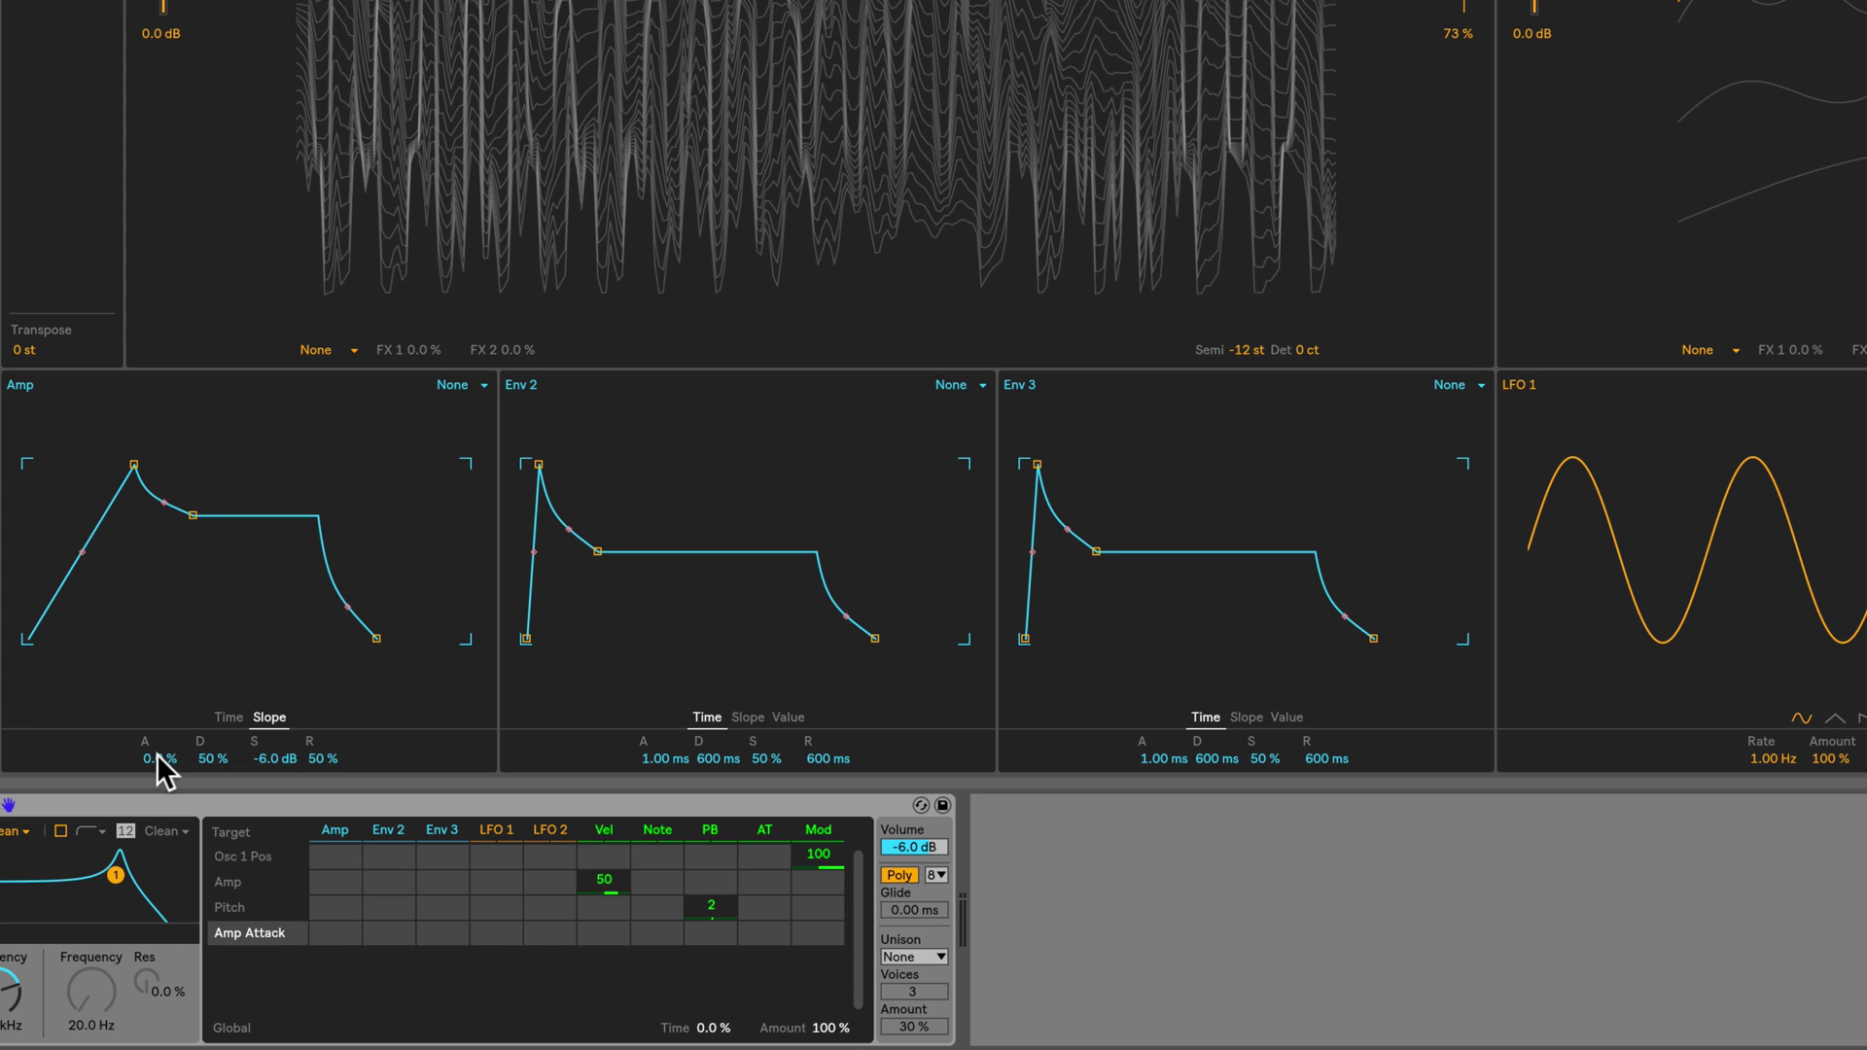
left_click_drag(160, 768, 161, 666)
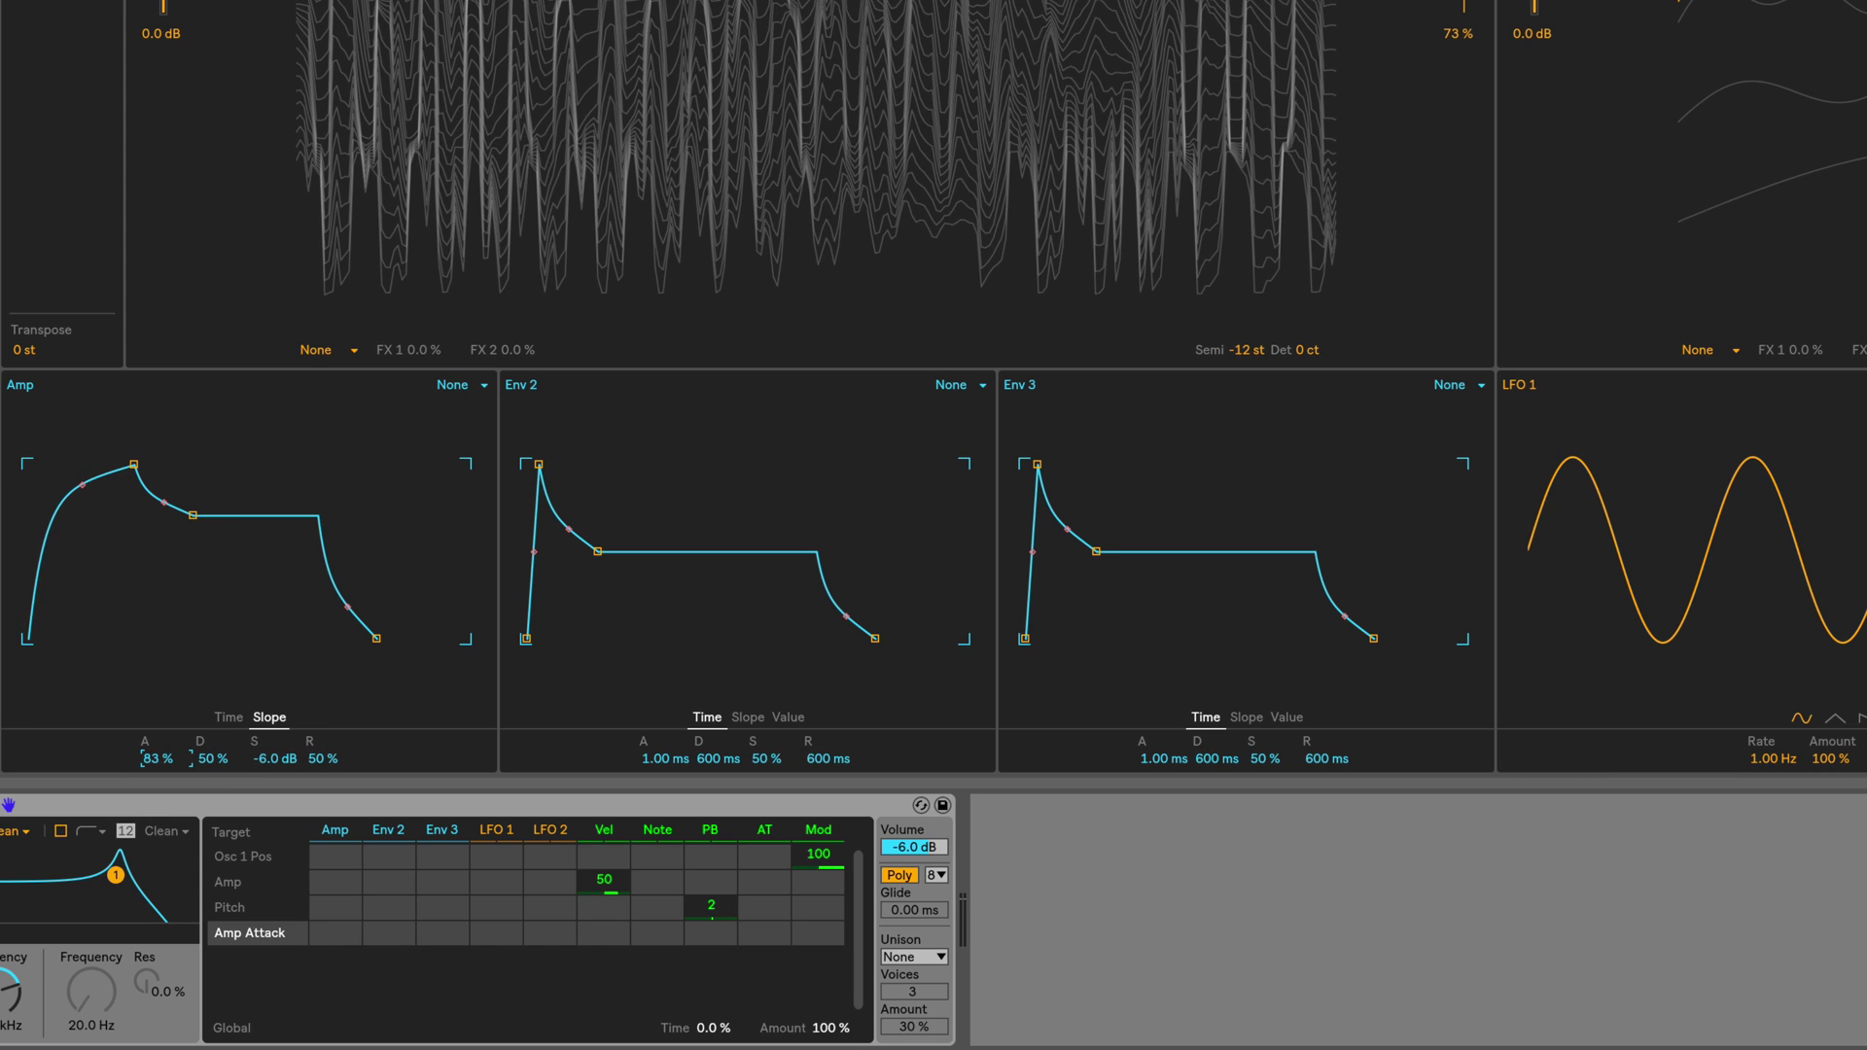
left_click(228, 716)
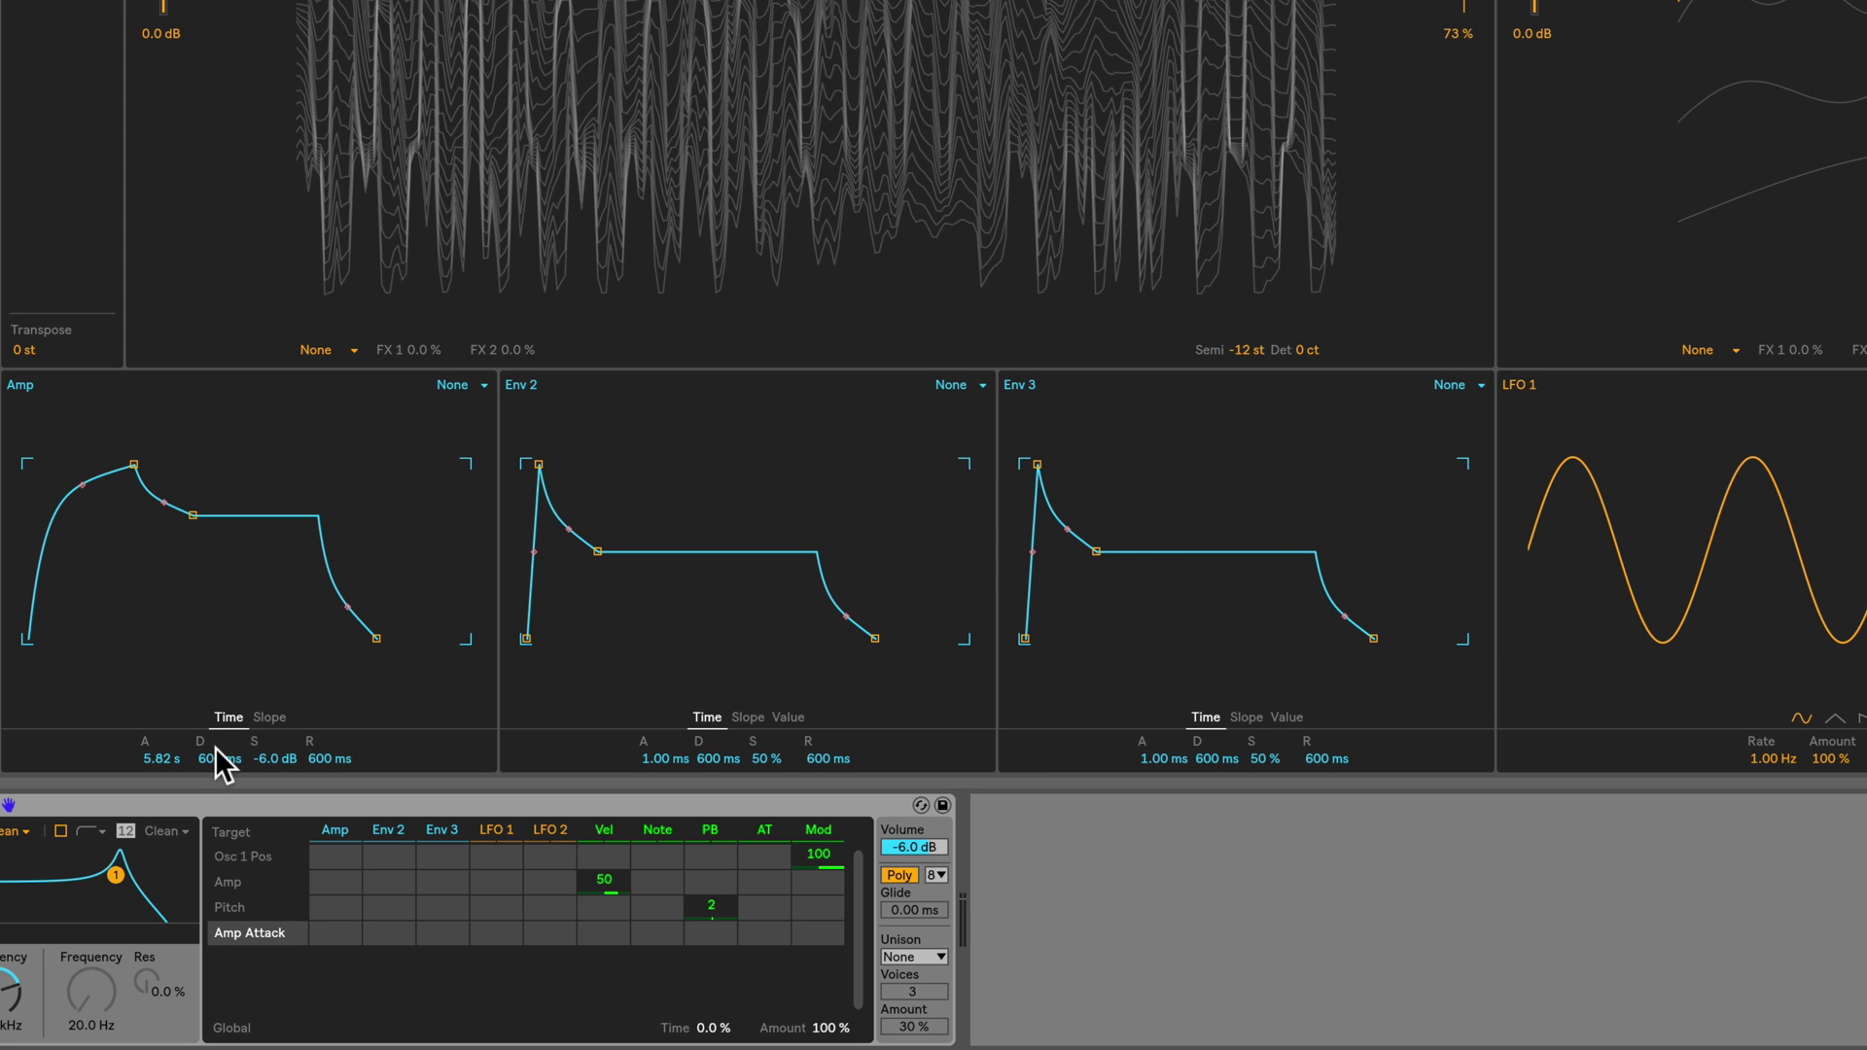
left_click_drag(218, 763, 219, 705)
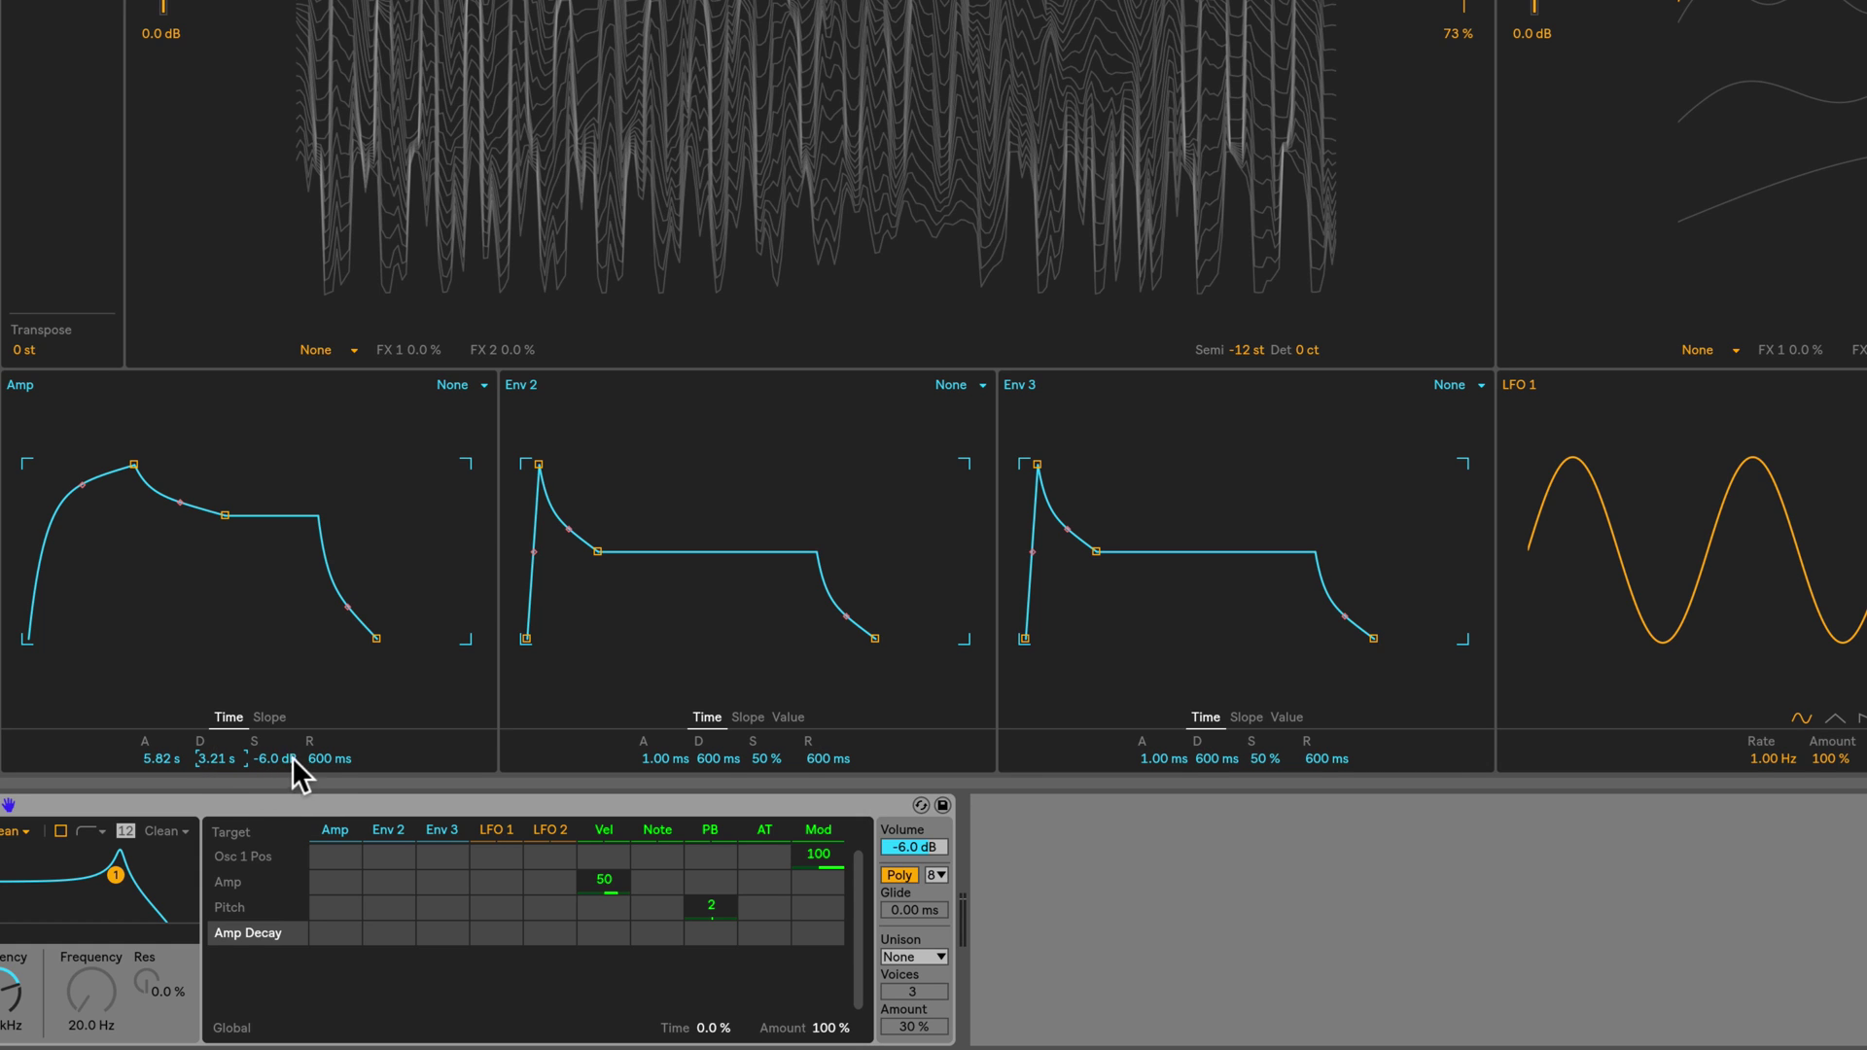
left_click_drag(275, 758, 325, 797)
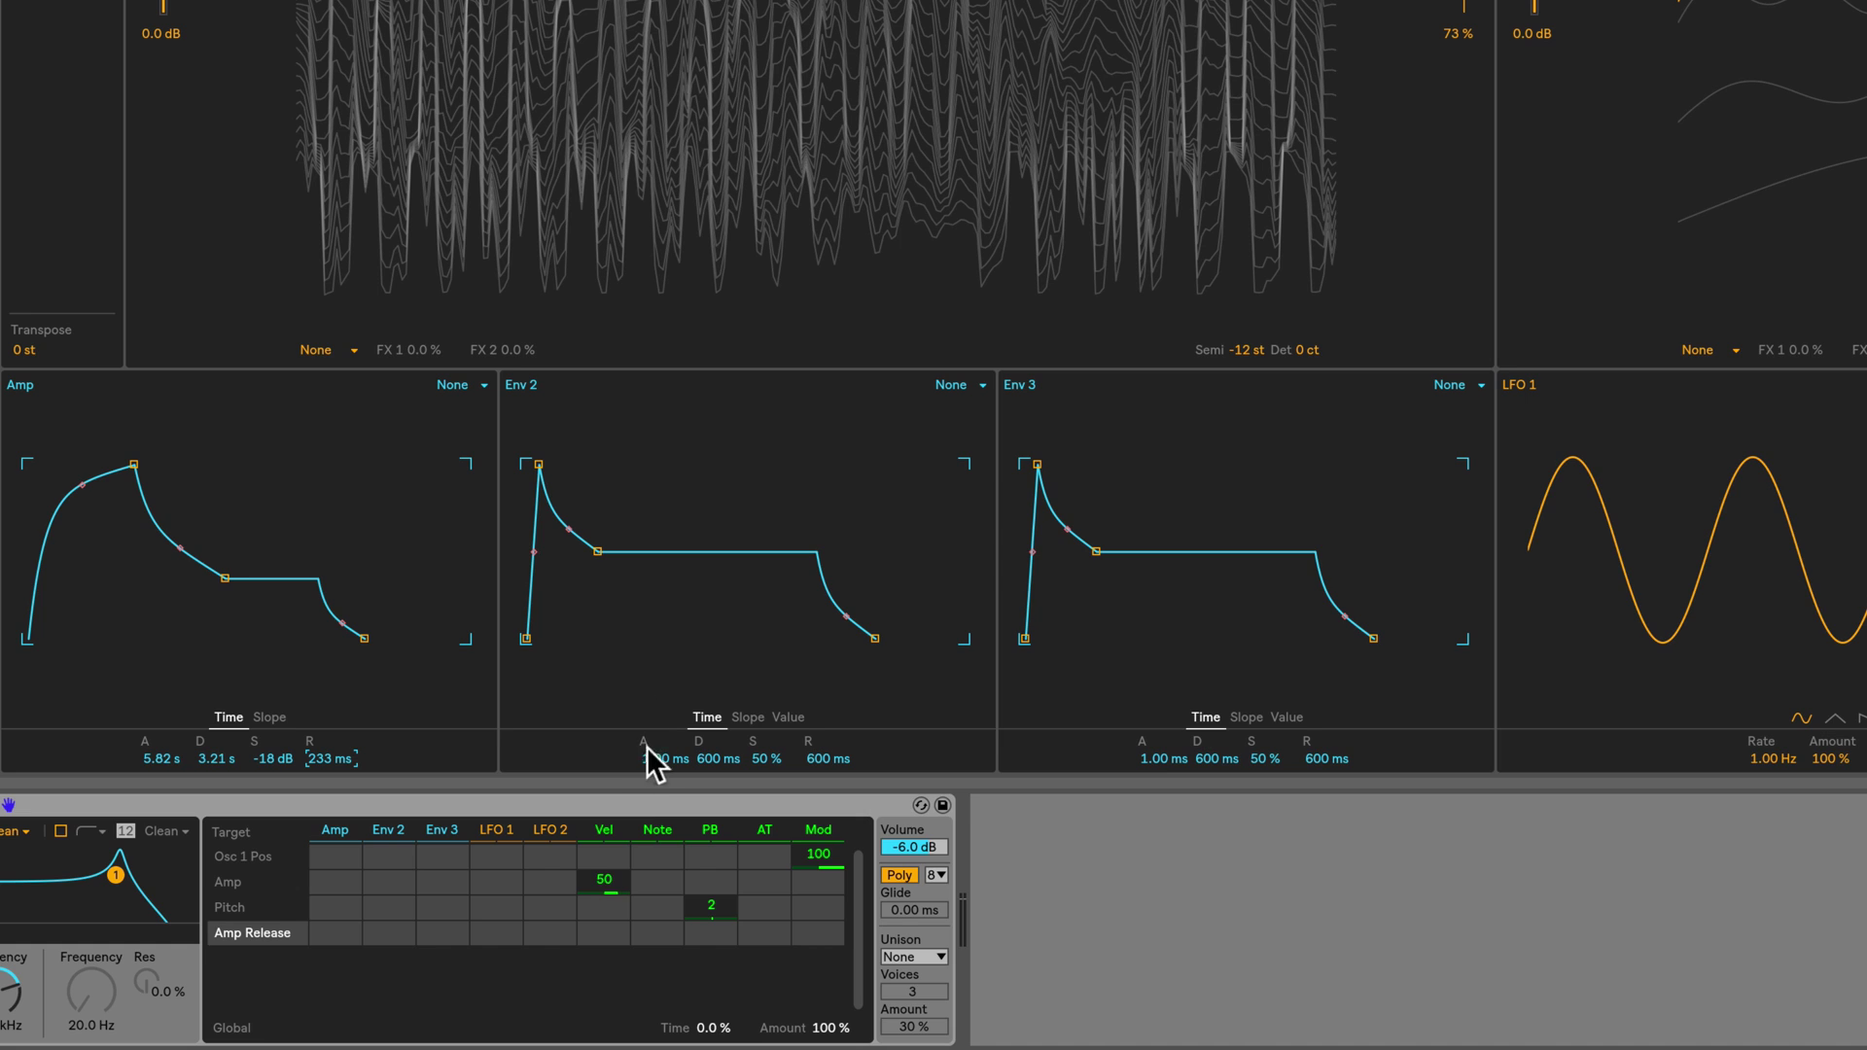
- Drag Env 2's attack to 2.76 s, decay to 635 ms and sustain to 68%
left_click_drag(651, 754, 651, 700)
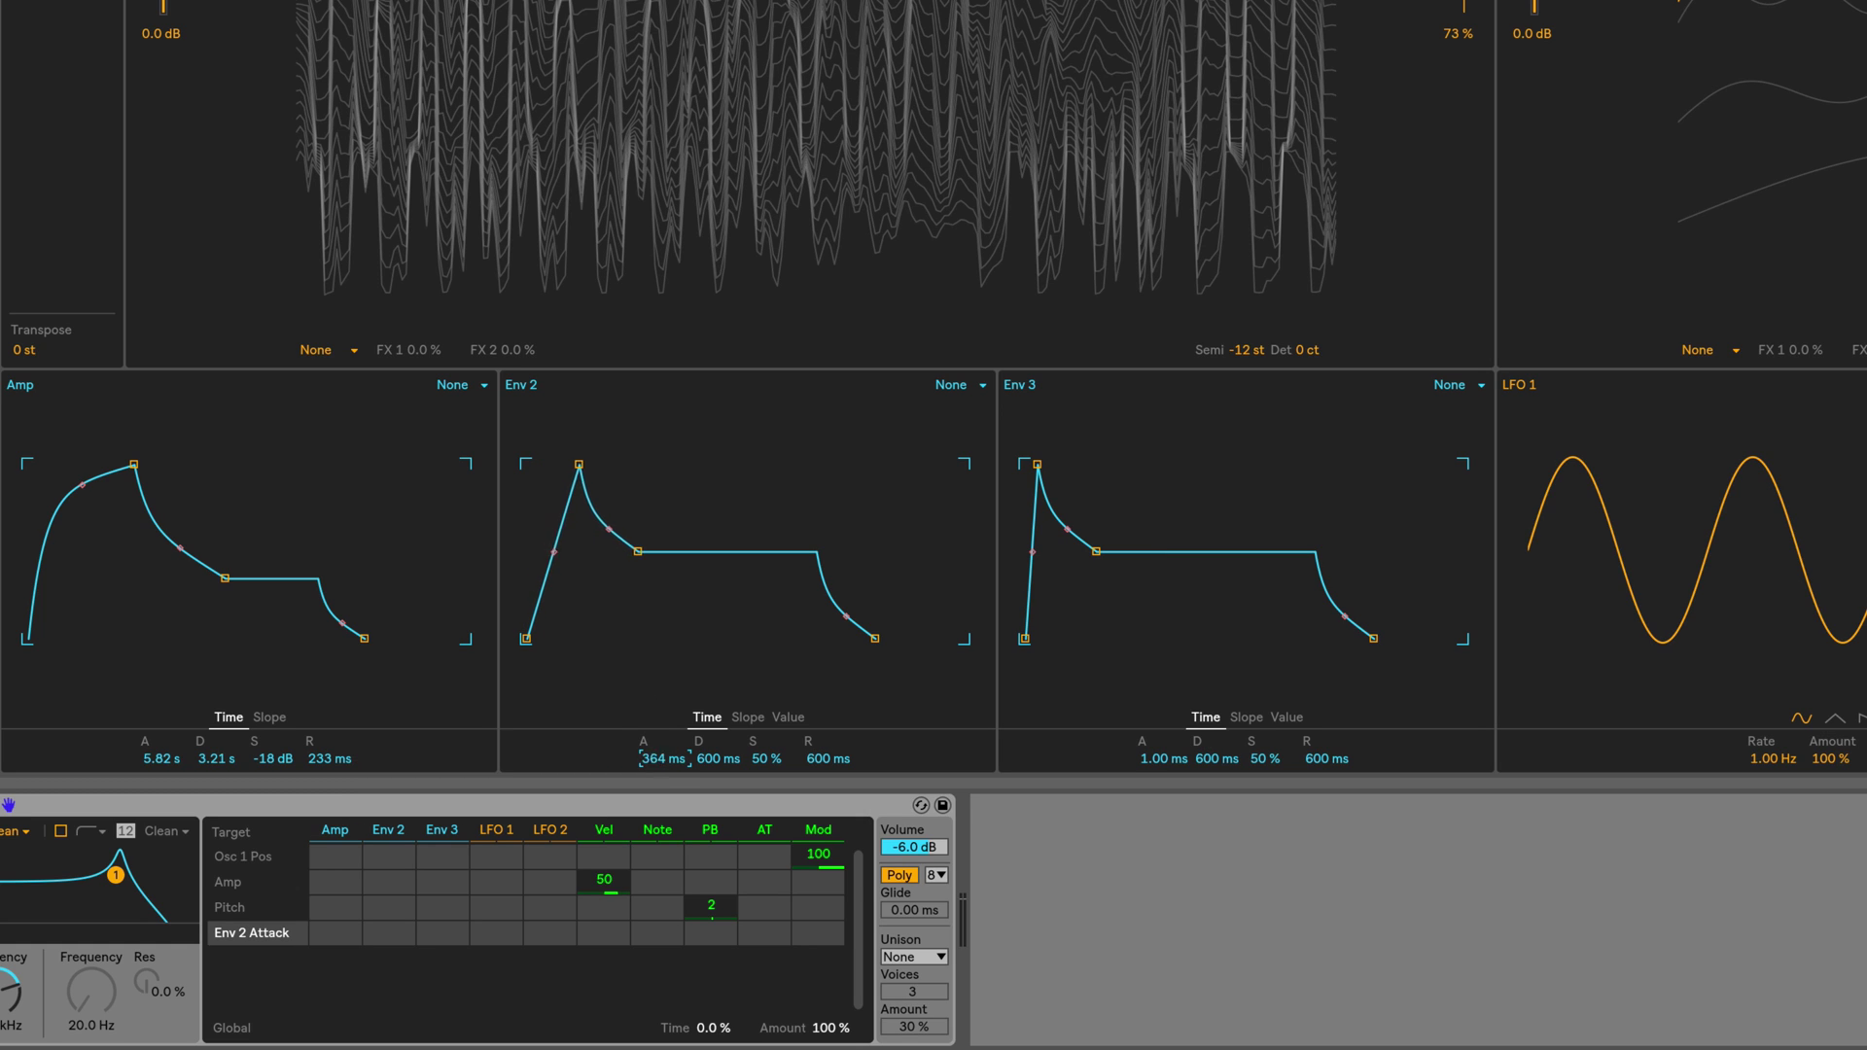
left_click_drag(664, 758, 664, 695)
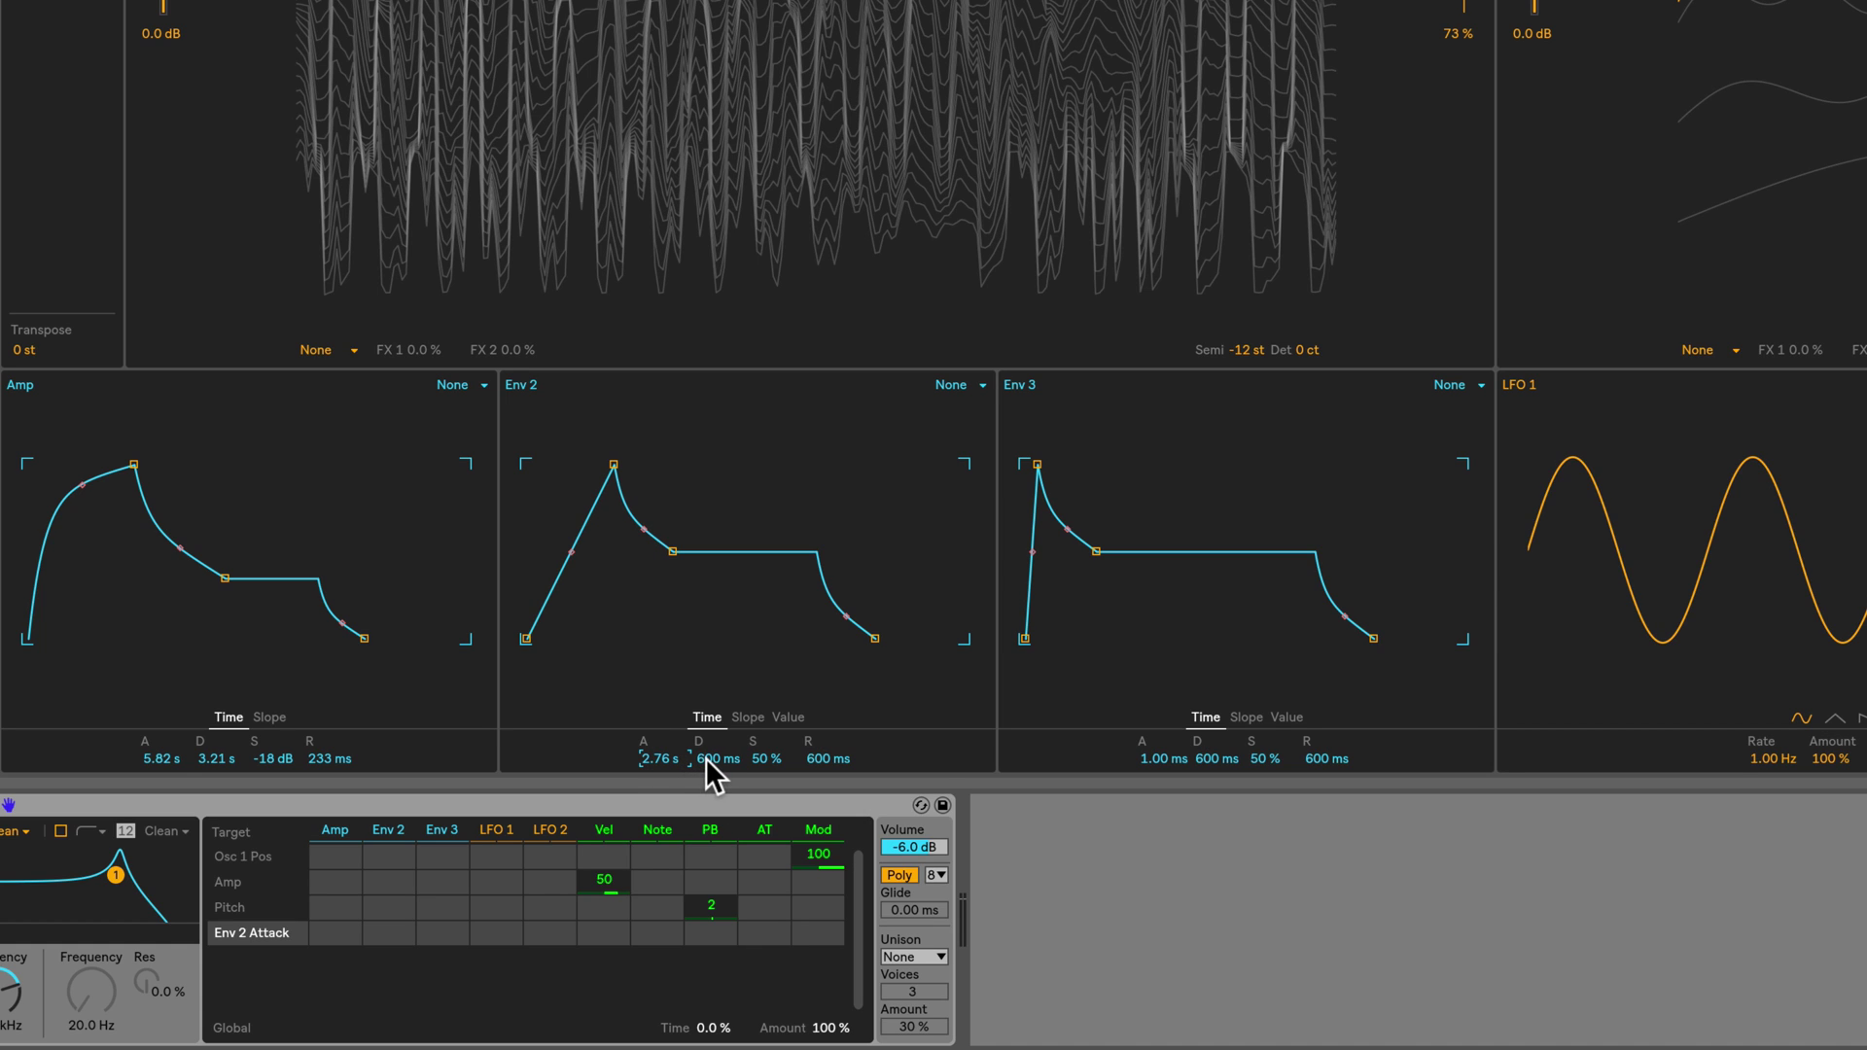
left_click_drag(706, 757, 778, 745)
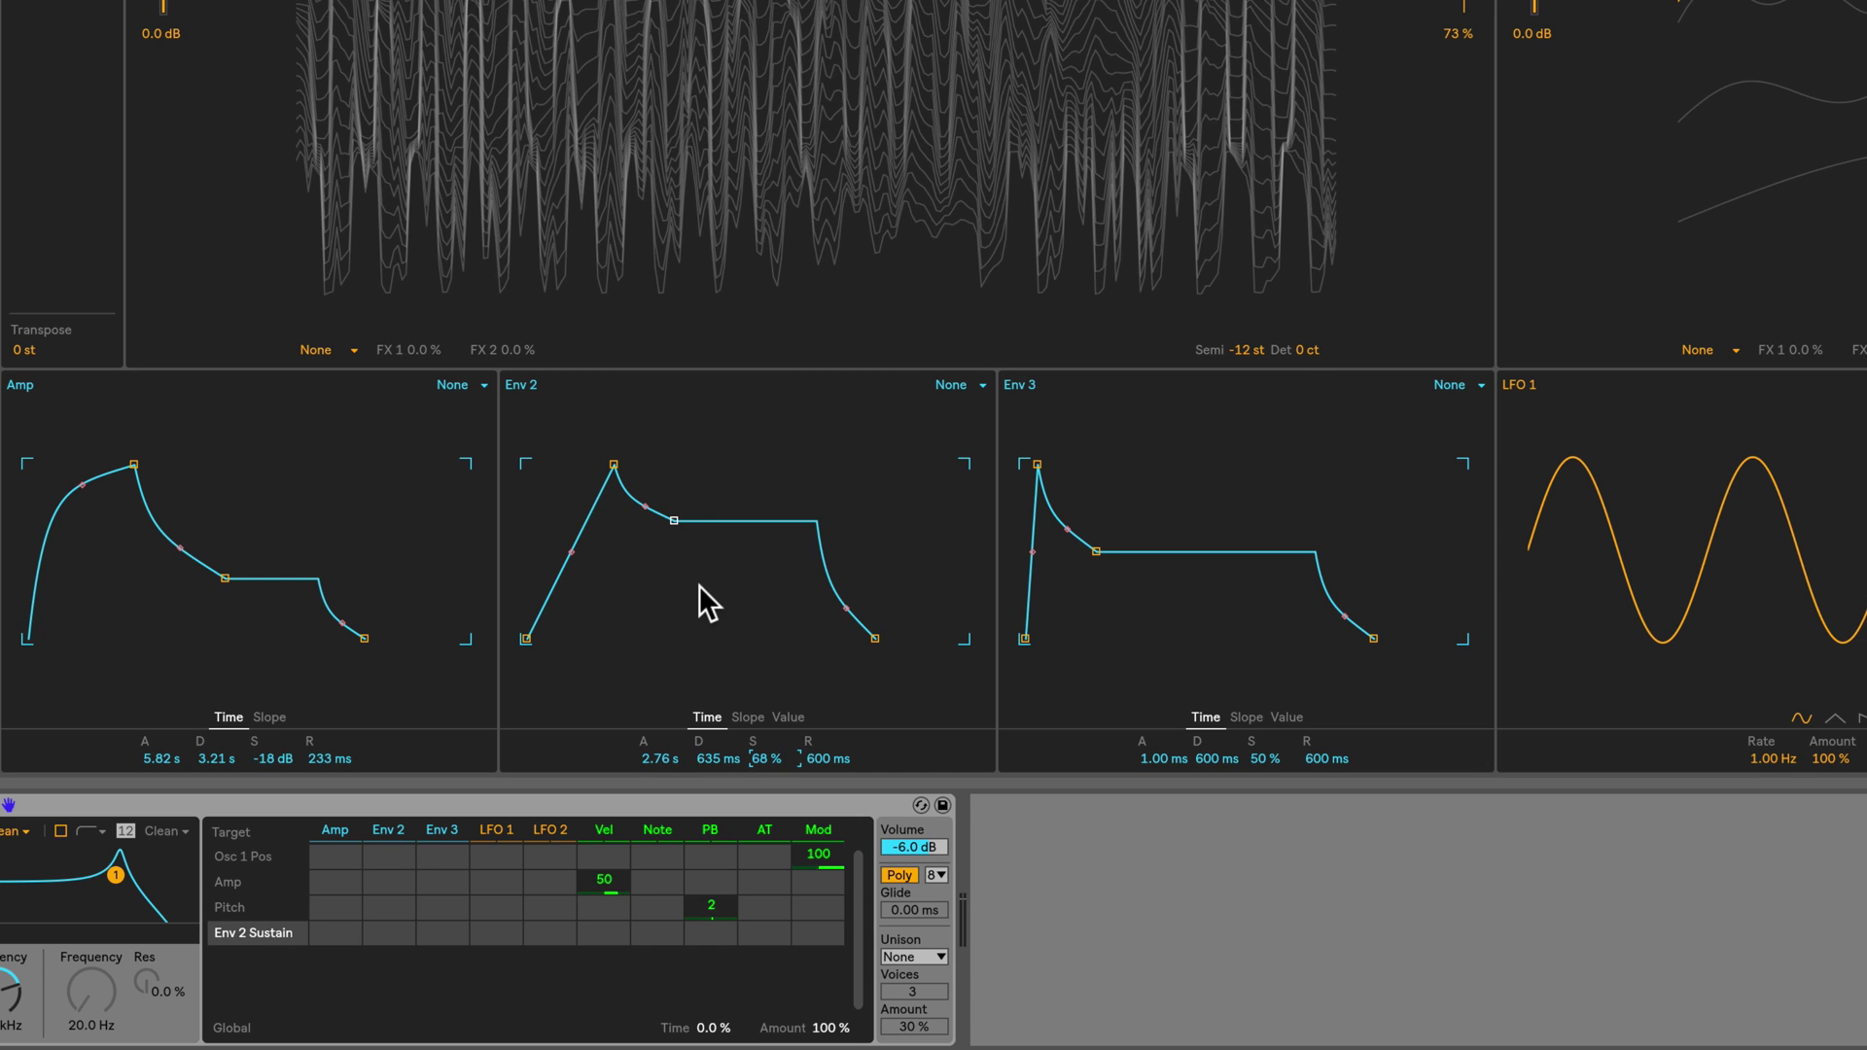
- Add Osc 1 pitch and Filter 1 frequency to the mod matrix with Env 2 amounts 8.6 and 83
left_click(1246, 348)
left_click_drag(391, 929, 391, 887)
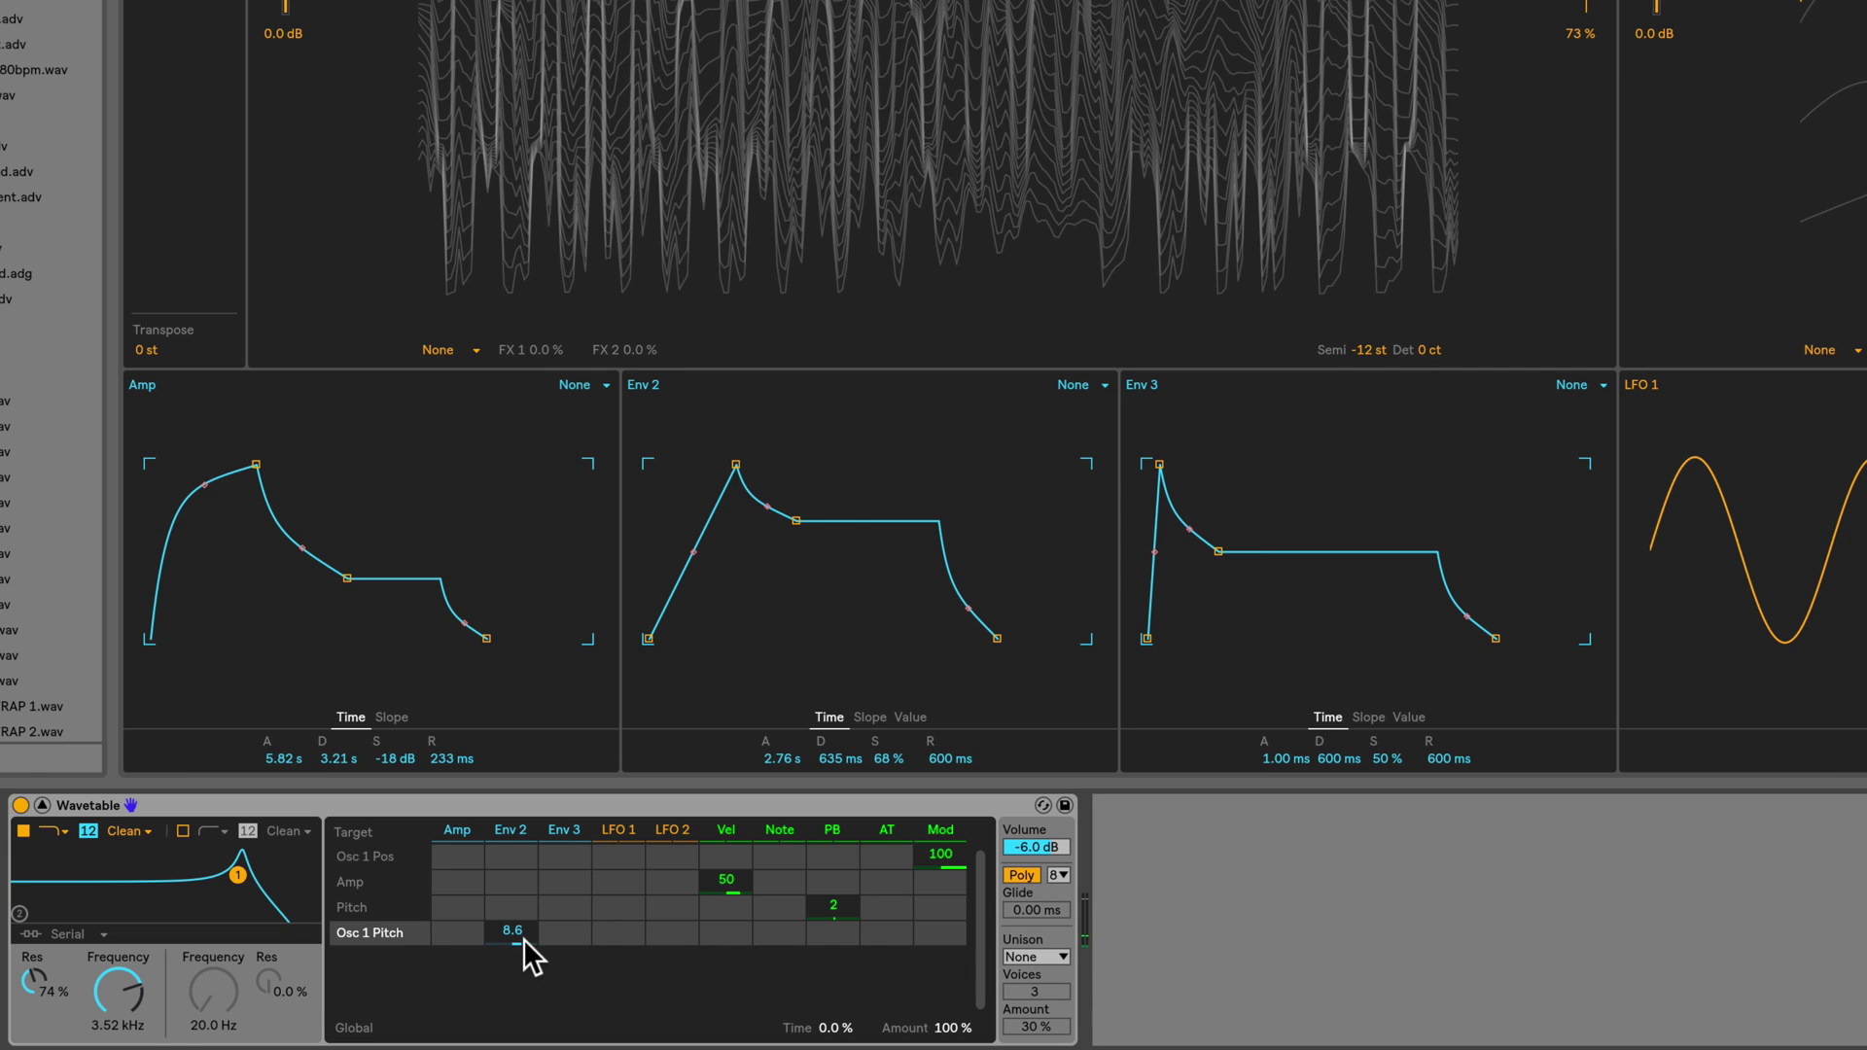
left_click(134, 1011)
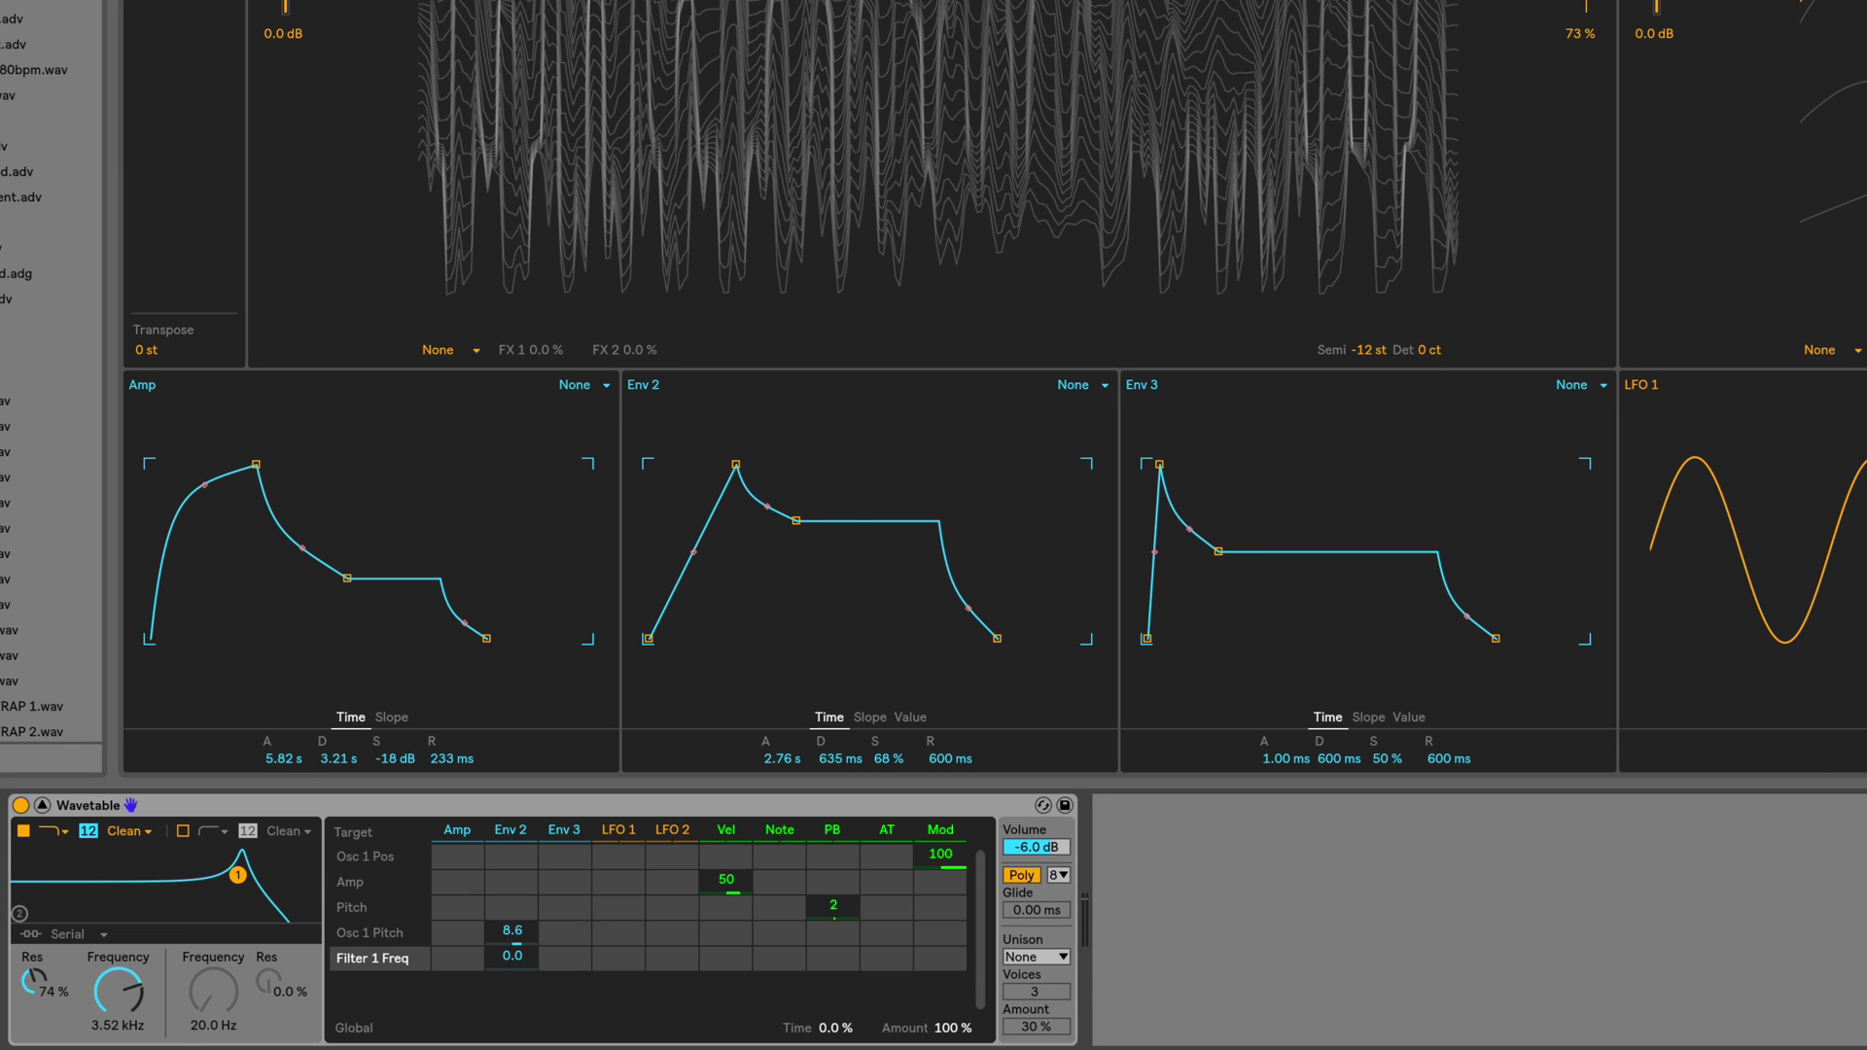
left_click_drag(511, 956, 511, 870)
- Set Env 3 to 4.27 s attack, 6.38 ms decay, 46% sustain, 1.50 ms release, -72% attack slope
left_click_drag(1274, 755, 1274, 637)
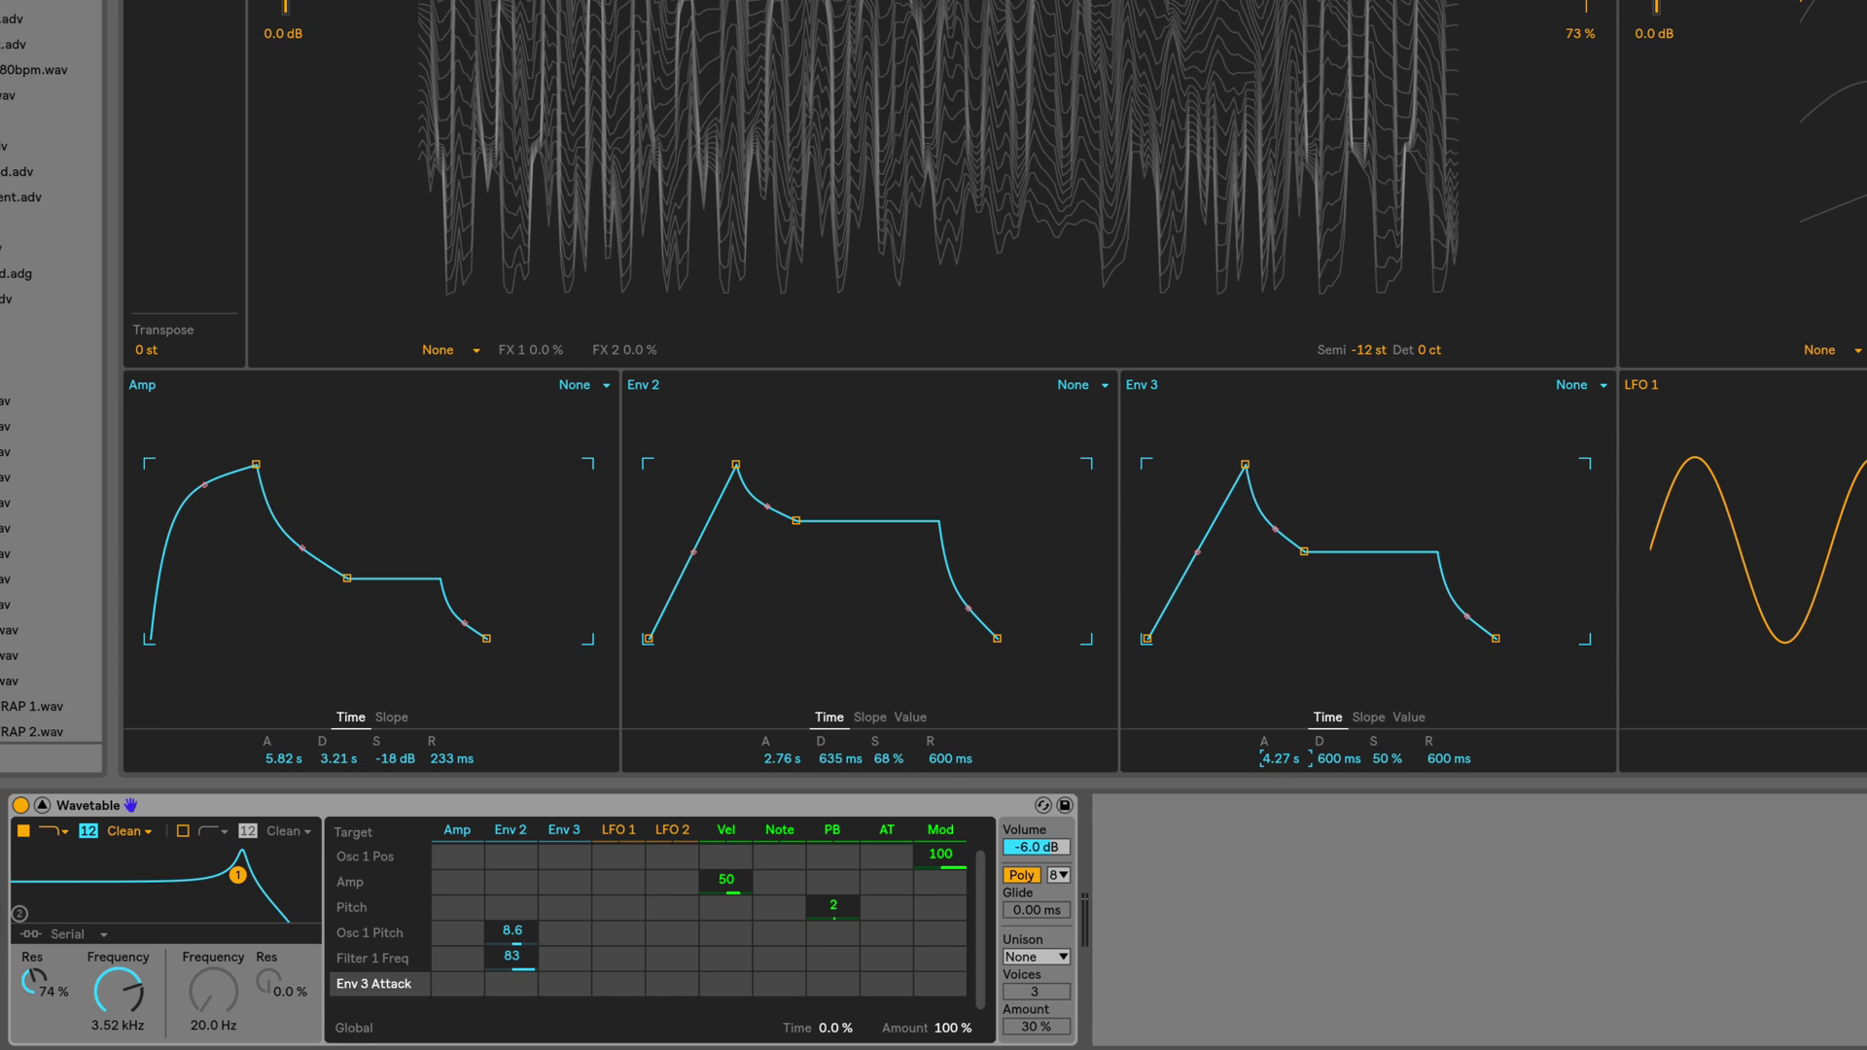
left_click_drag(1273, 636, 1274, 644)
left_click_drag(1334, 761, 1439, 827)
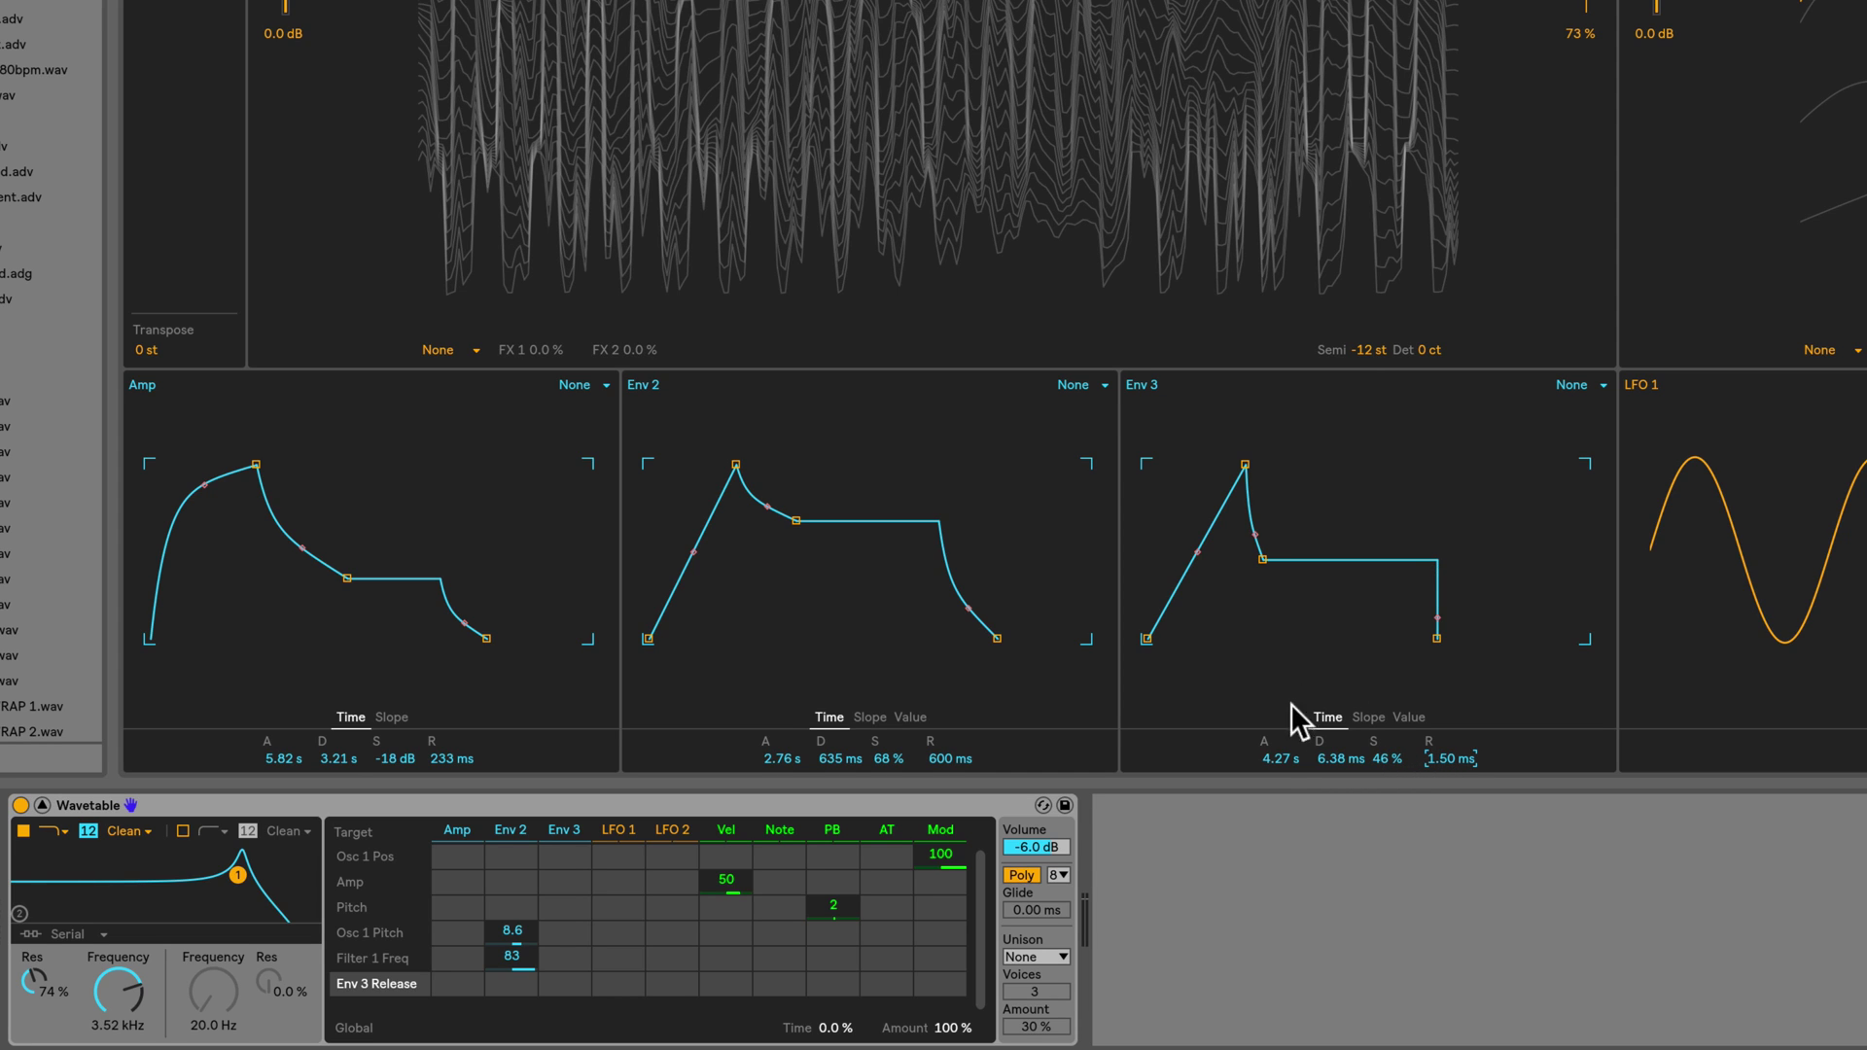
left_click_drag(1197, 566, 1197, 656)
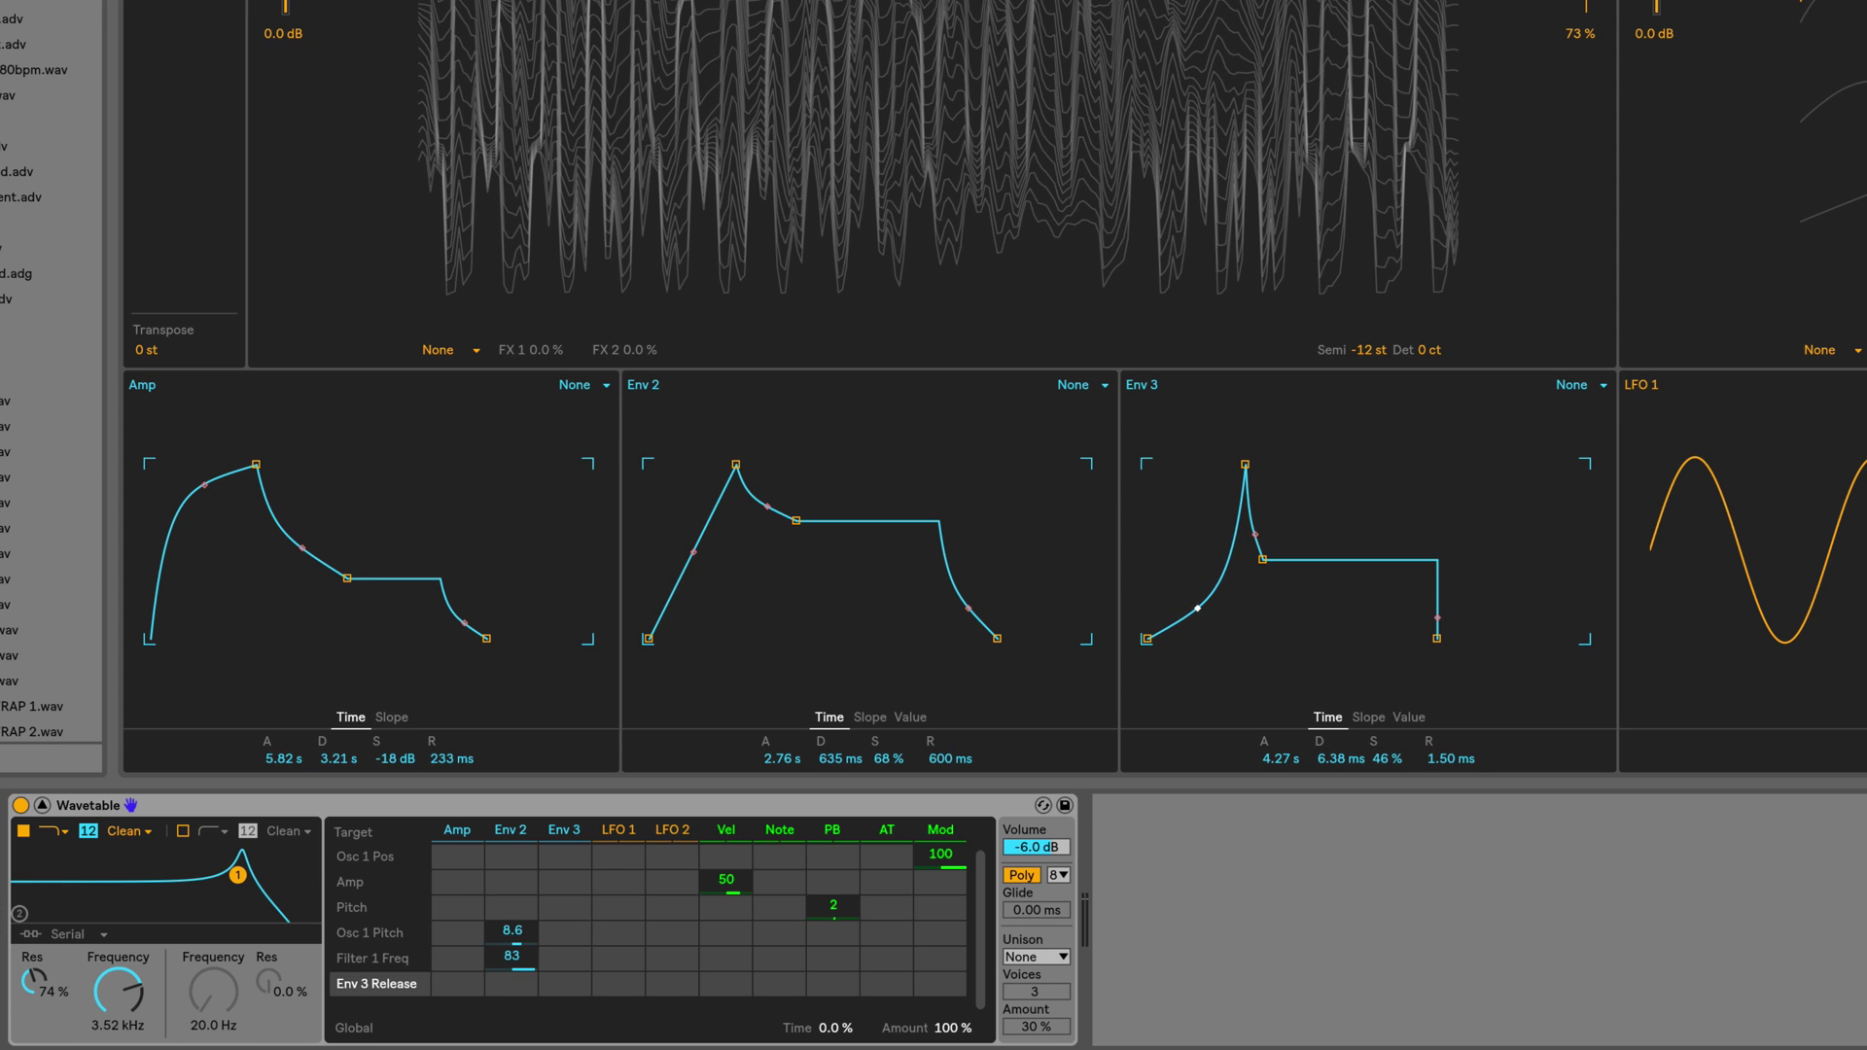
left_click(1366, 716)
left_click_drag(1289, 756, 1307, 739)
left_click(1330, 718)
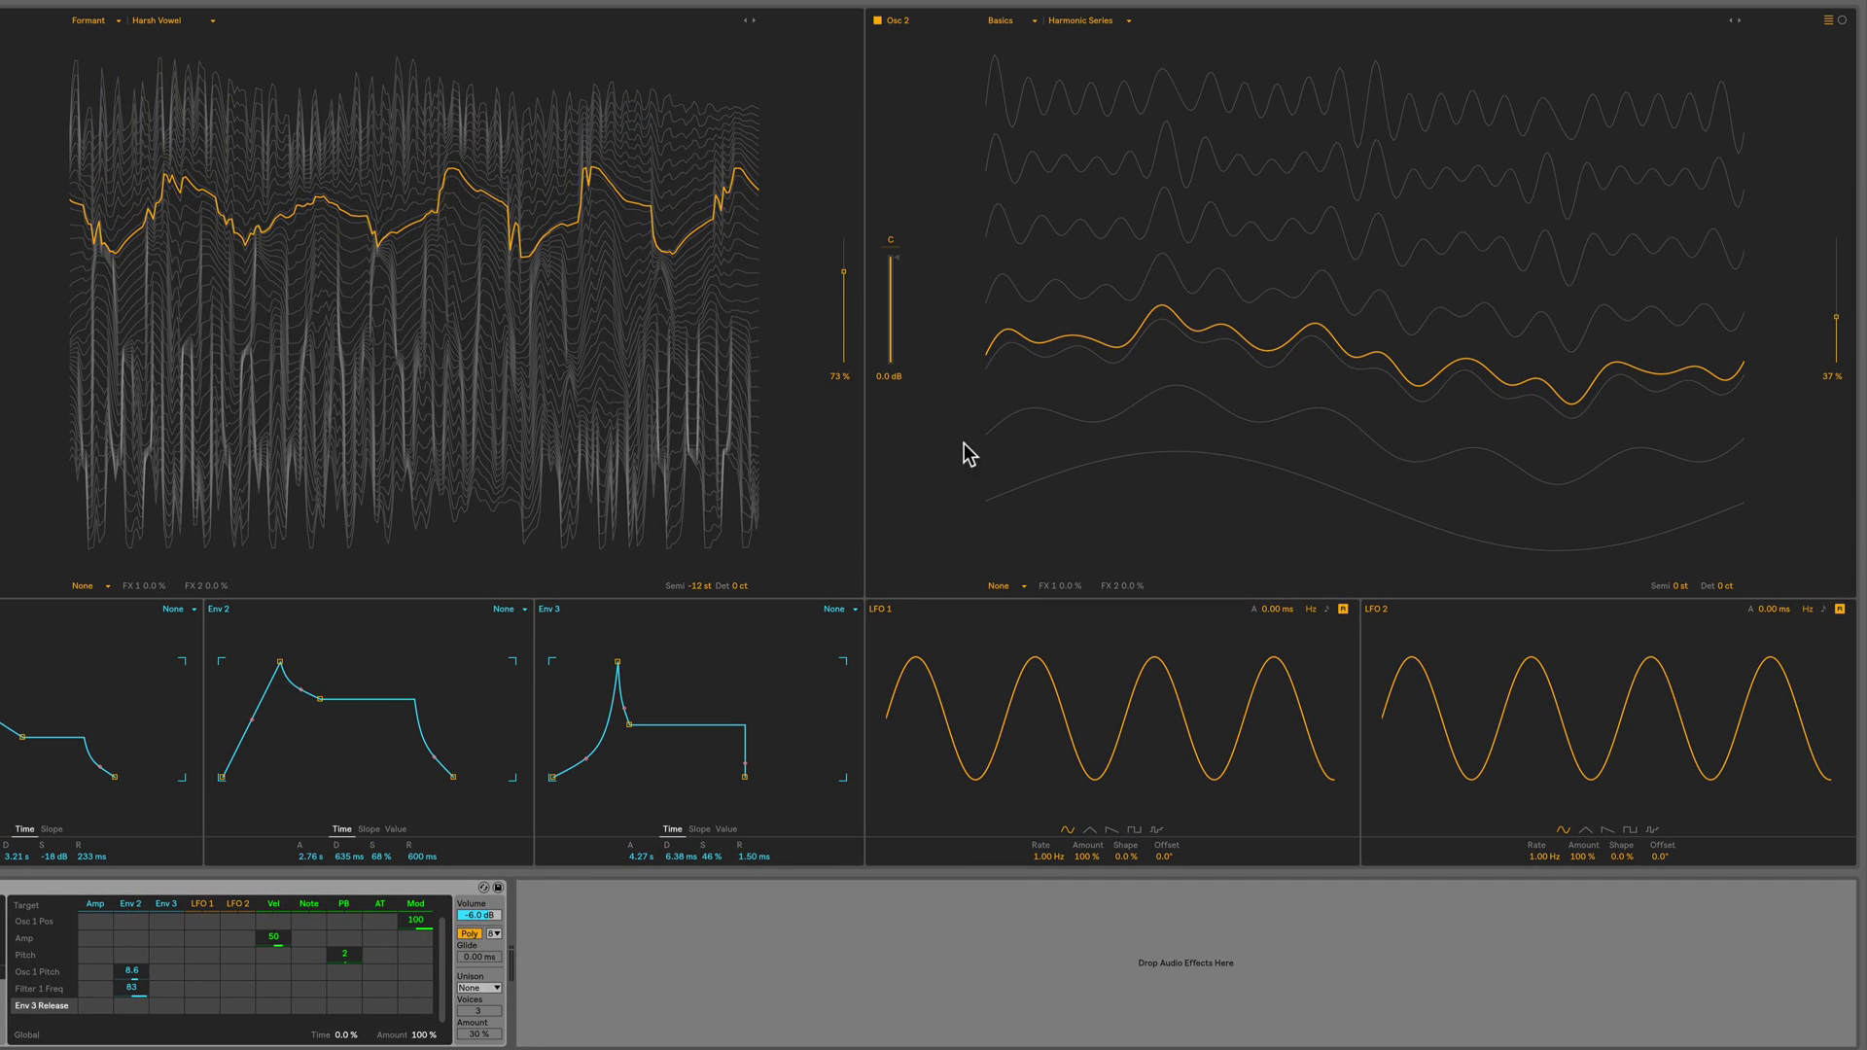
- Route Env 3 to Osc 2 gain at 100, then switch Osc 1 off to hear Osc 2 alone
left_click(890, 376)
left_click(165, 1008)
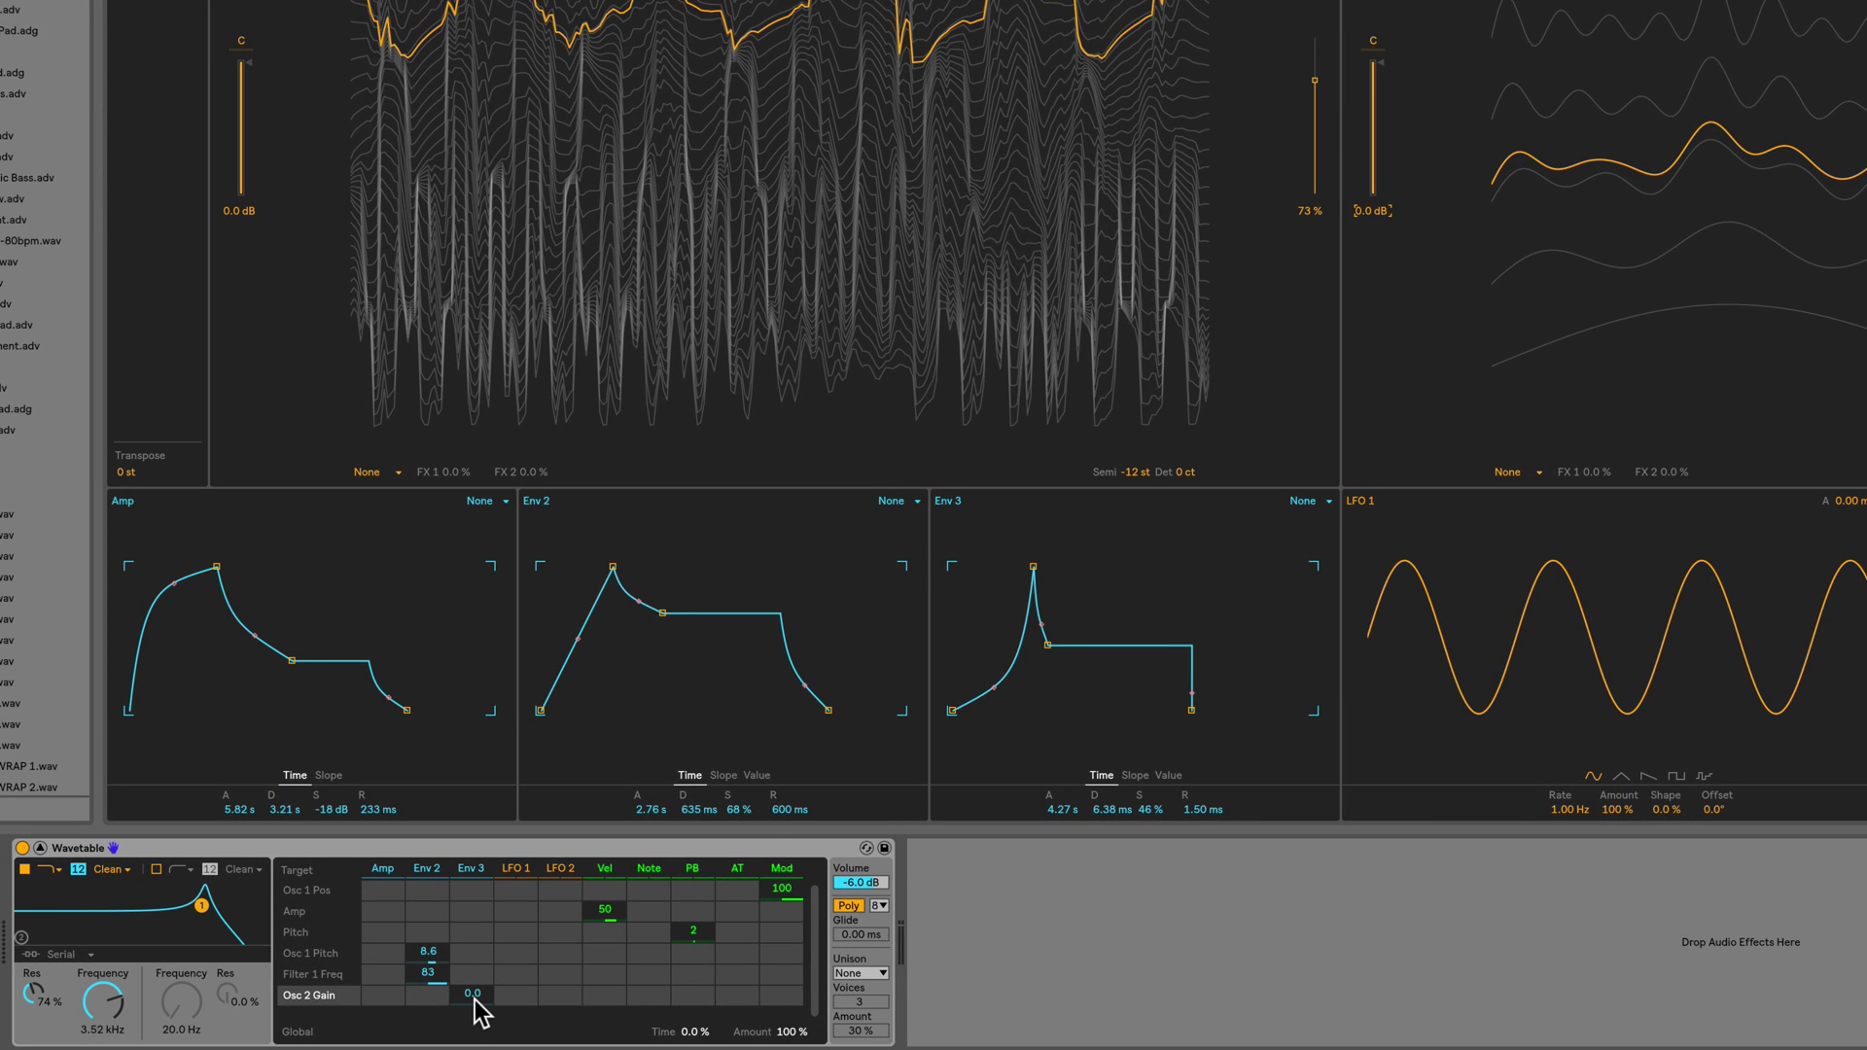
left_click_drag(479, 1011, 478, 933)
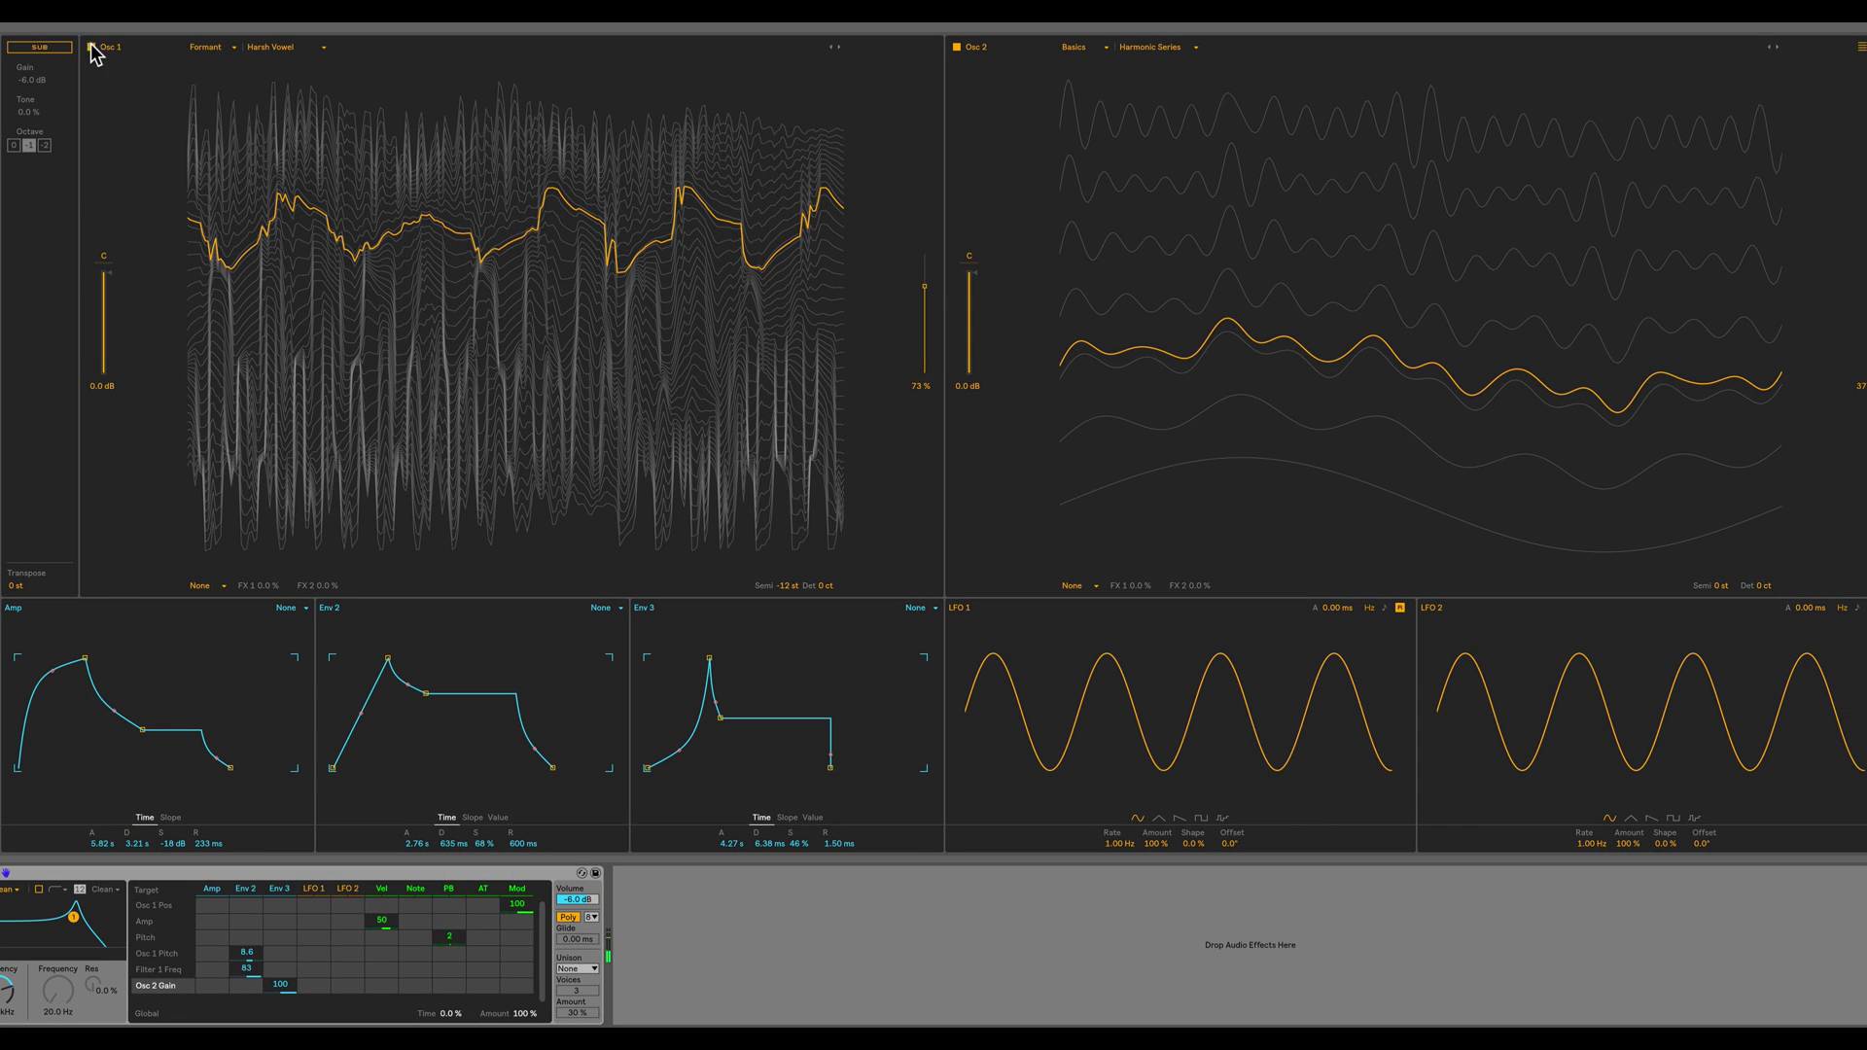
left_click(92, 47)
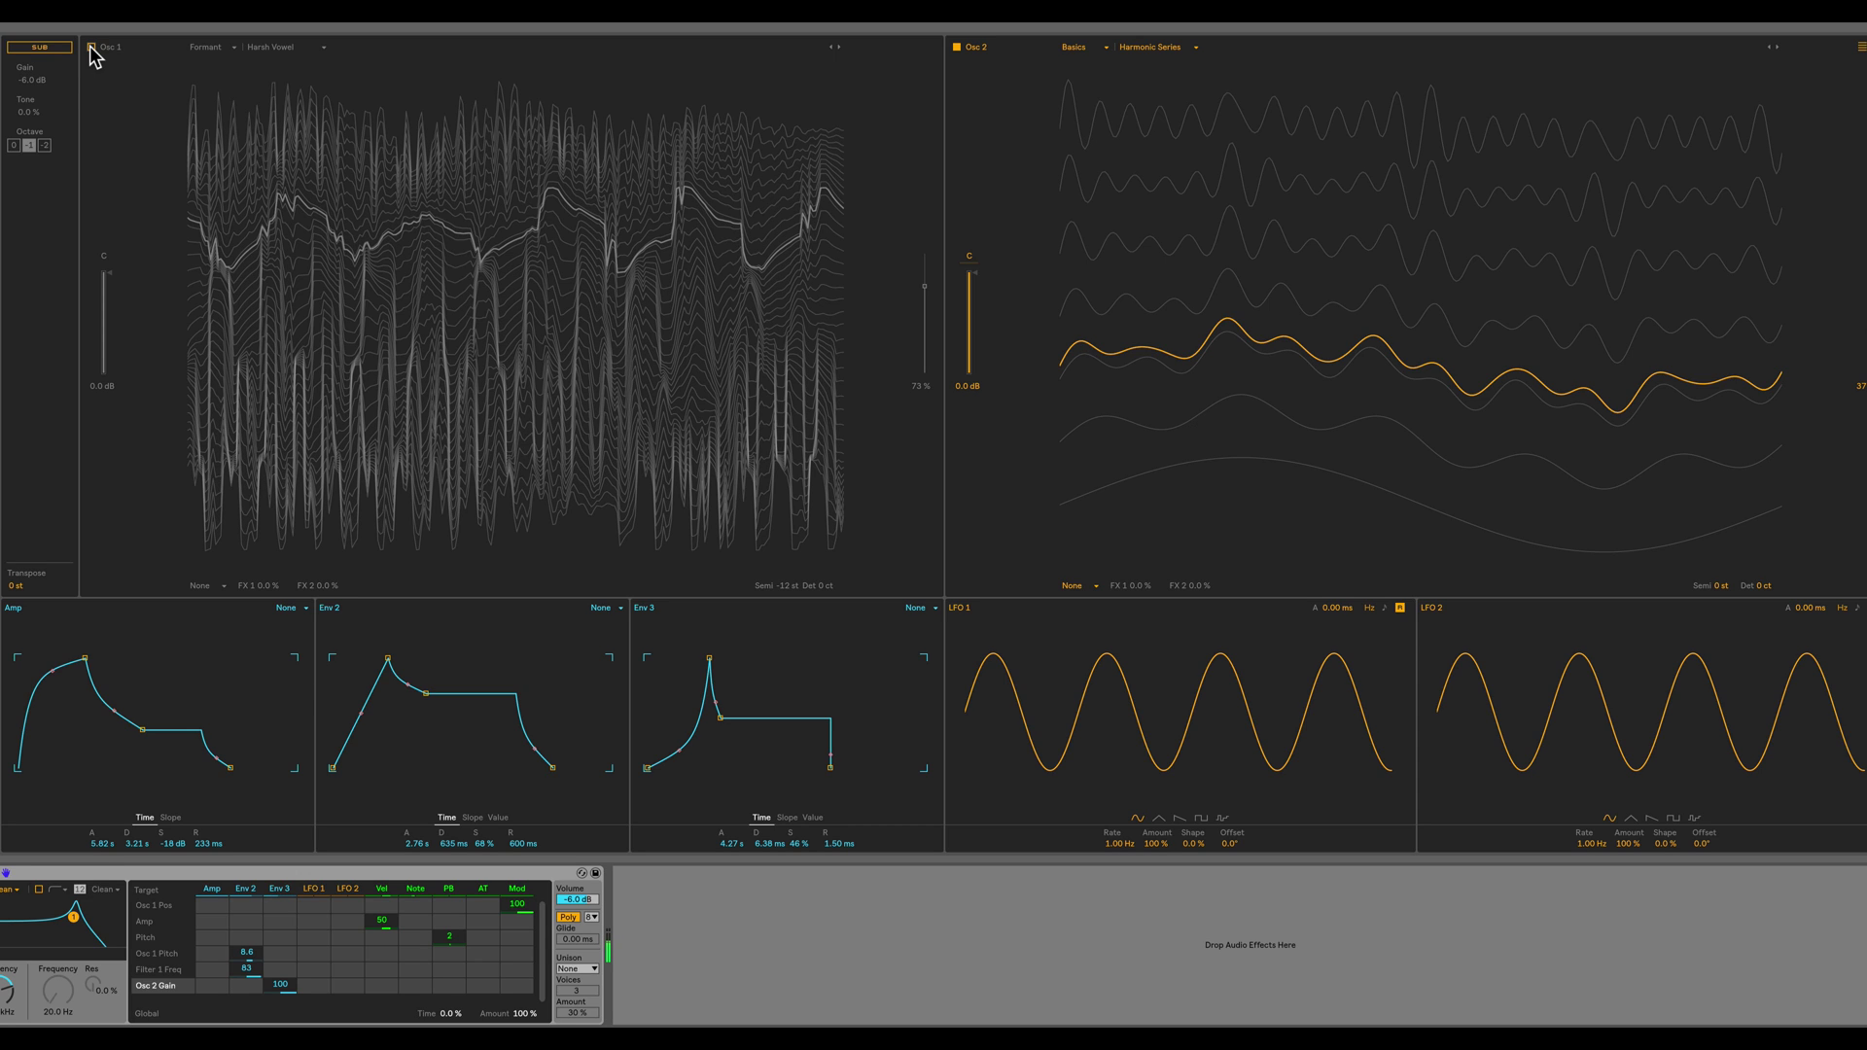
- Re-enable Osc 1 and set global modulation Amount to 200 % and Time to -12 %
left_click(91, 47)
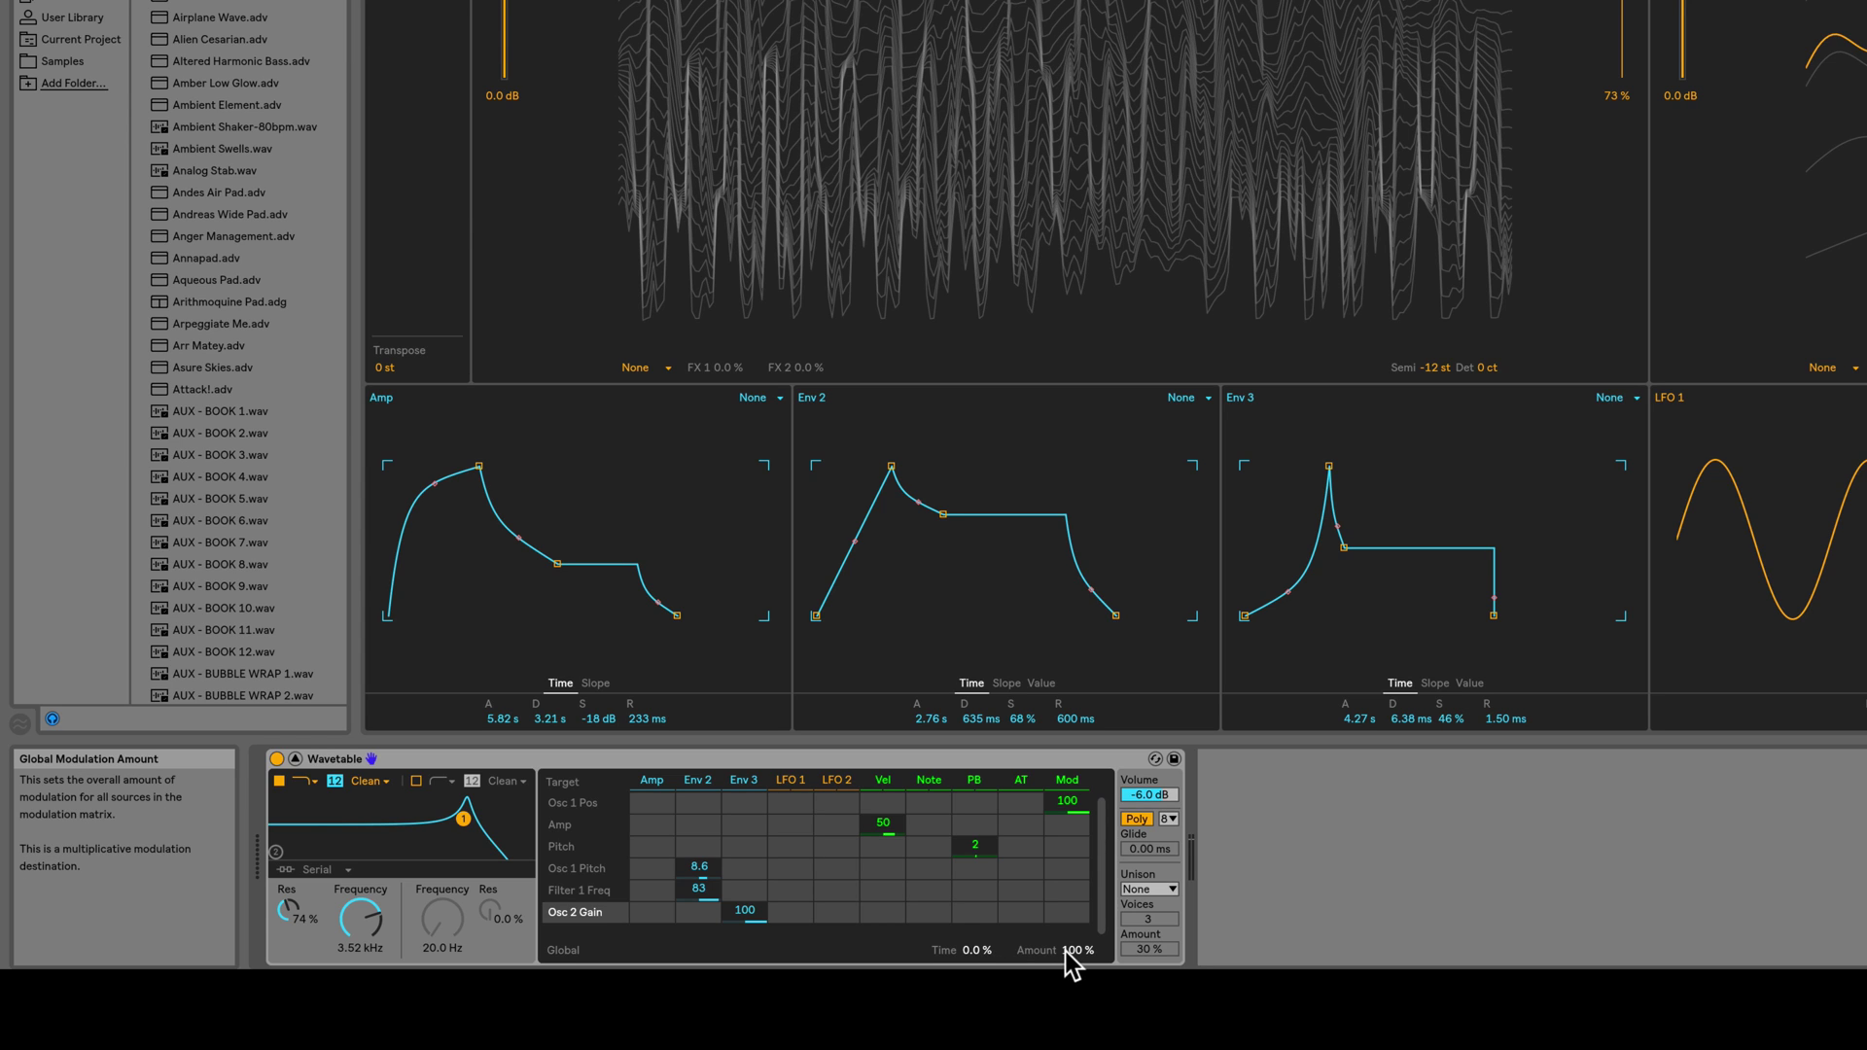
left_click_drag(1065, 951, 1064, 900)
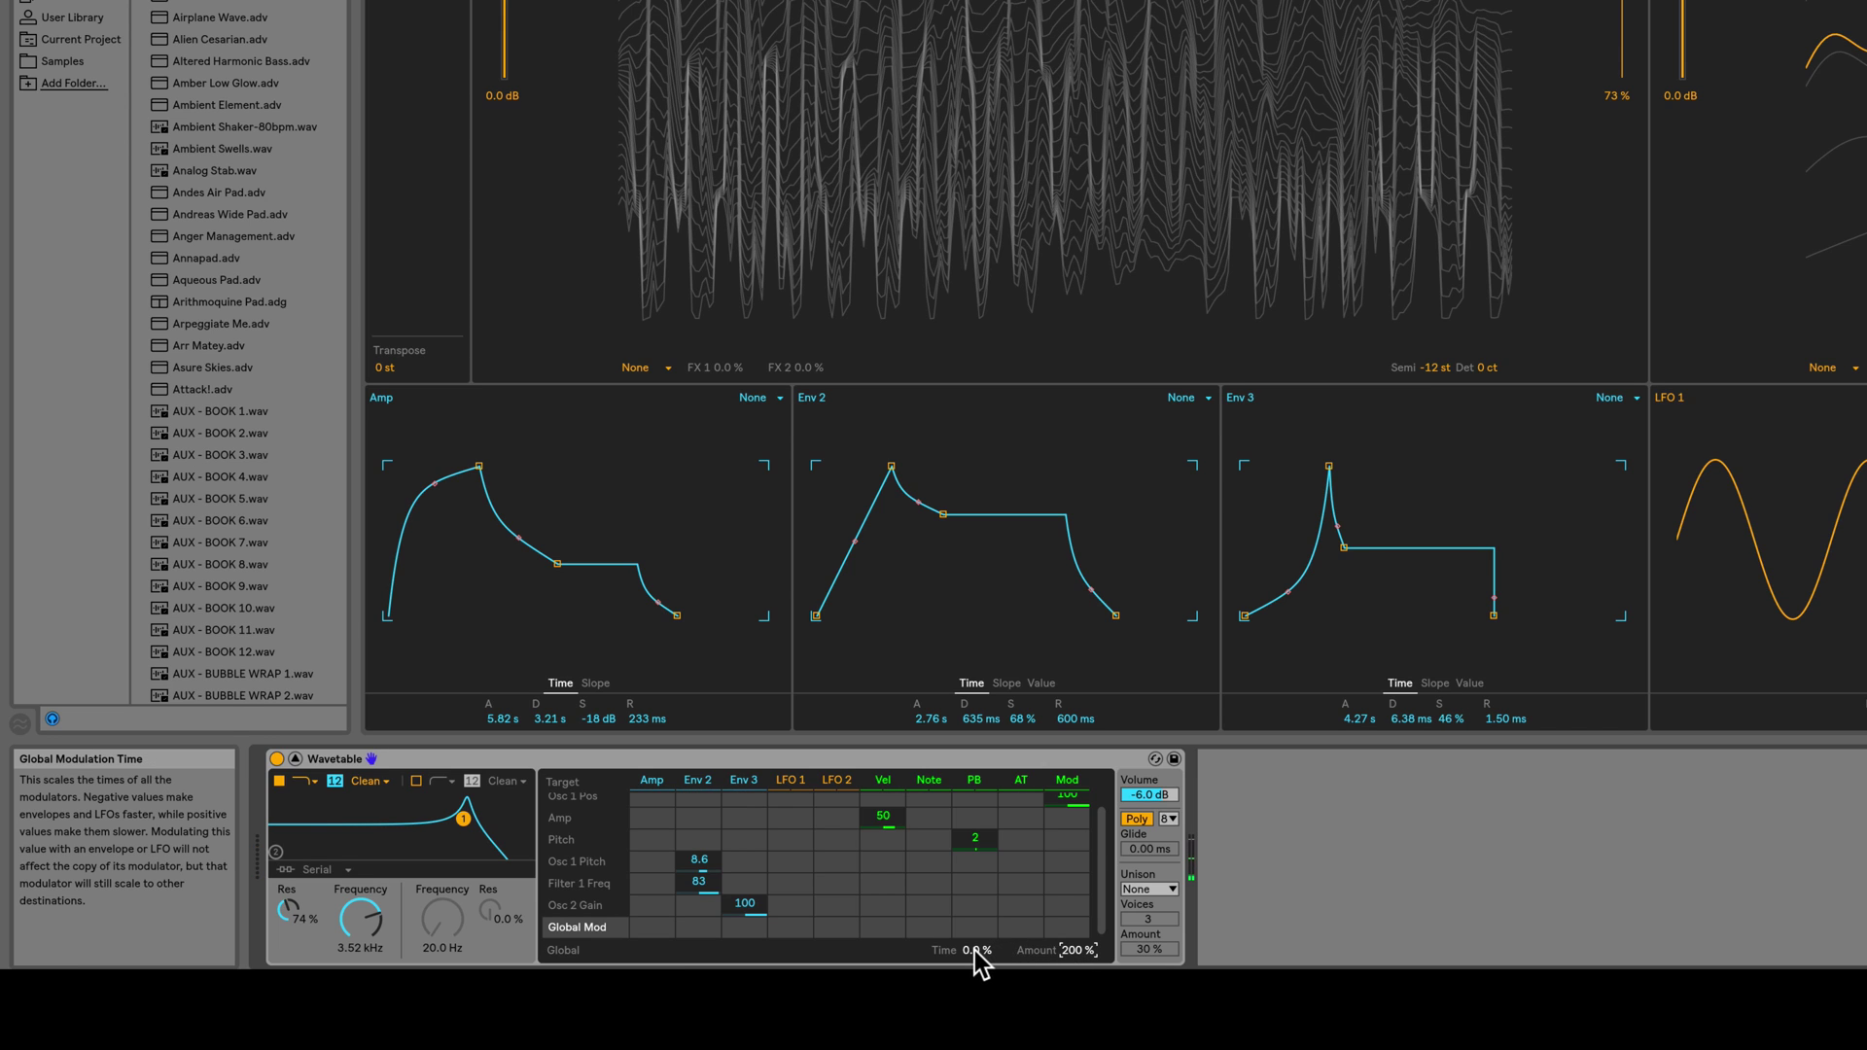
left_click_drag(972, 949, 972, 972)
left_click_drag(972, 972, 973, 972)
- Add Env 3 modulation of global Time at 44 and global Amount at 100
scroll(977, 963, "up", 2)
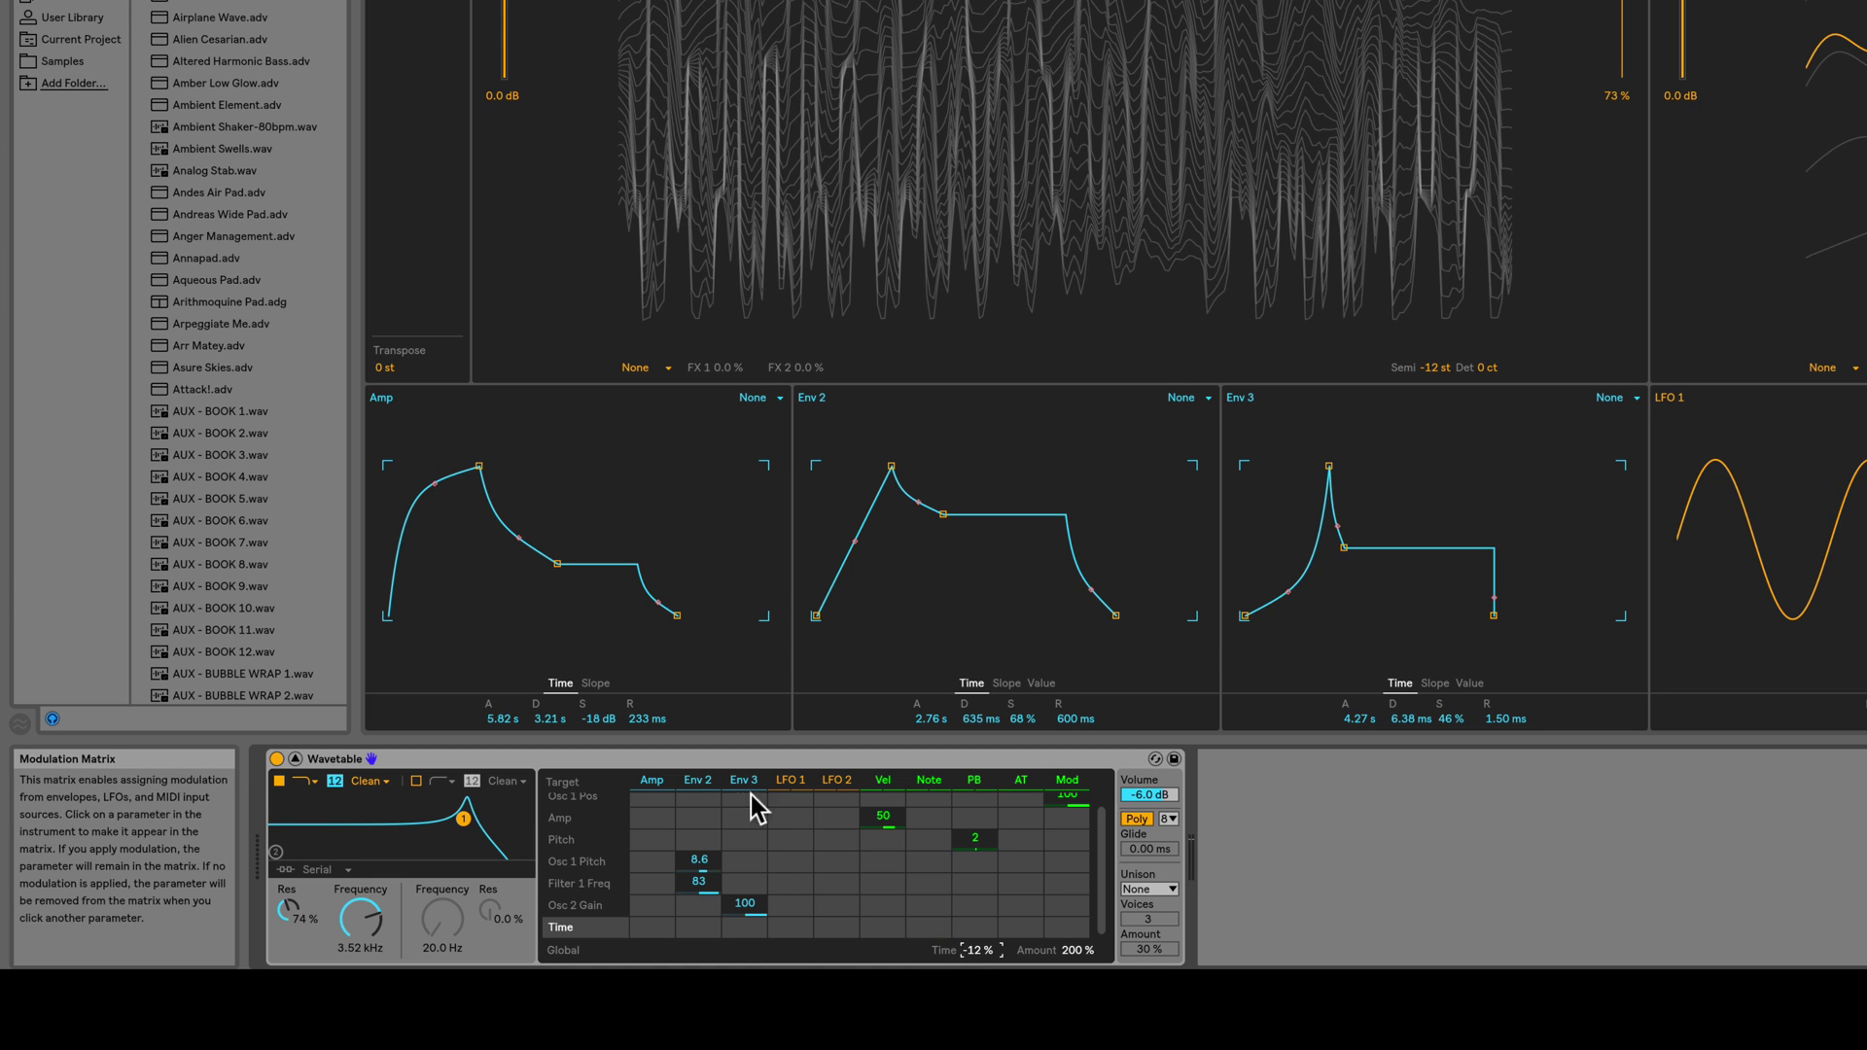
left_click(751, 926)
left_click_drag(751, 925, 750, 882)
left_click(1073, 951)
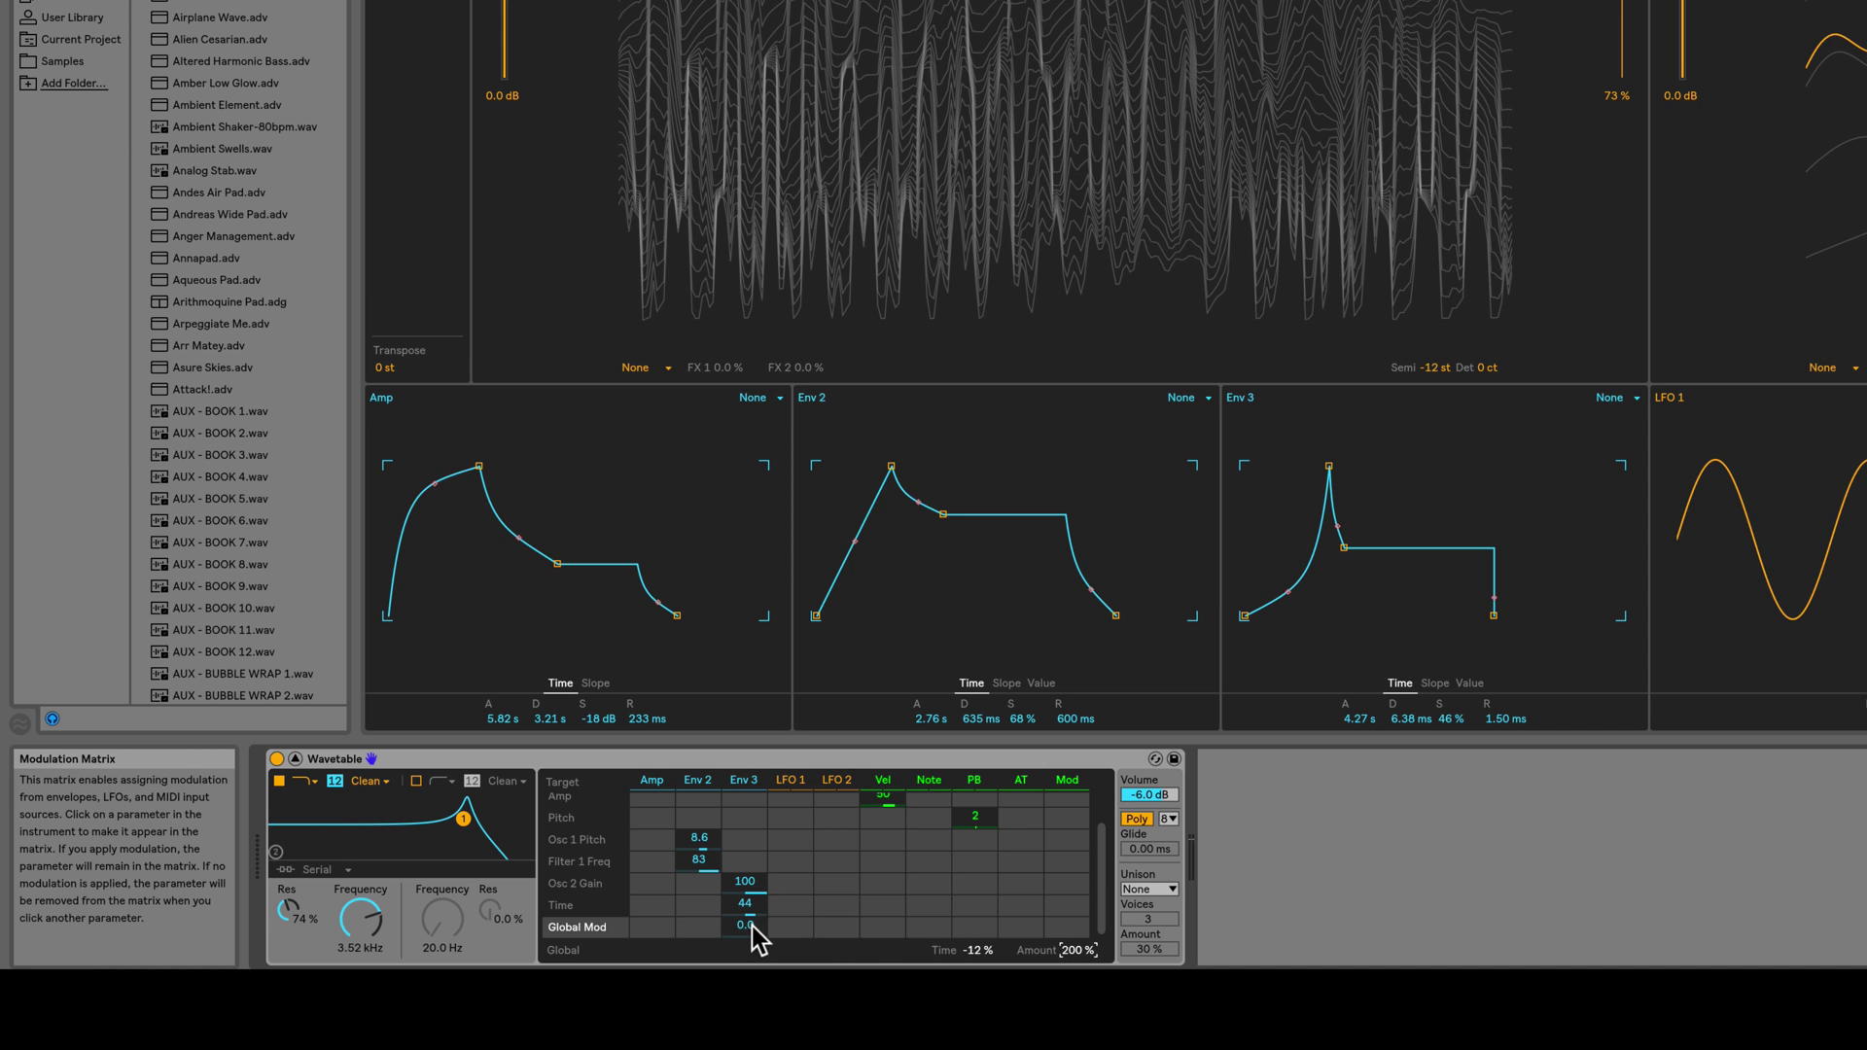
left_click_drag(751, 925, 751, 855)
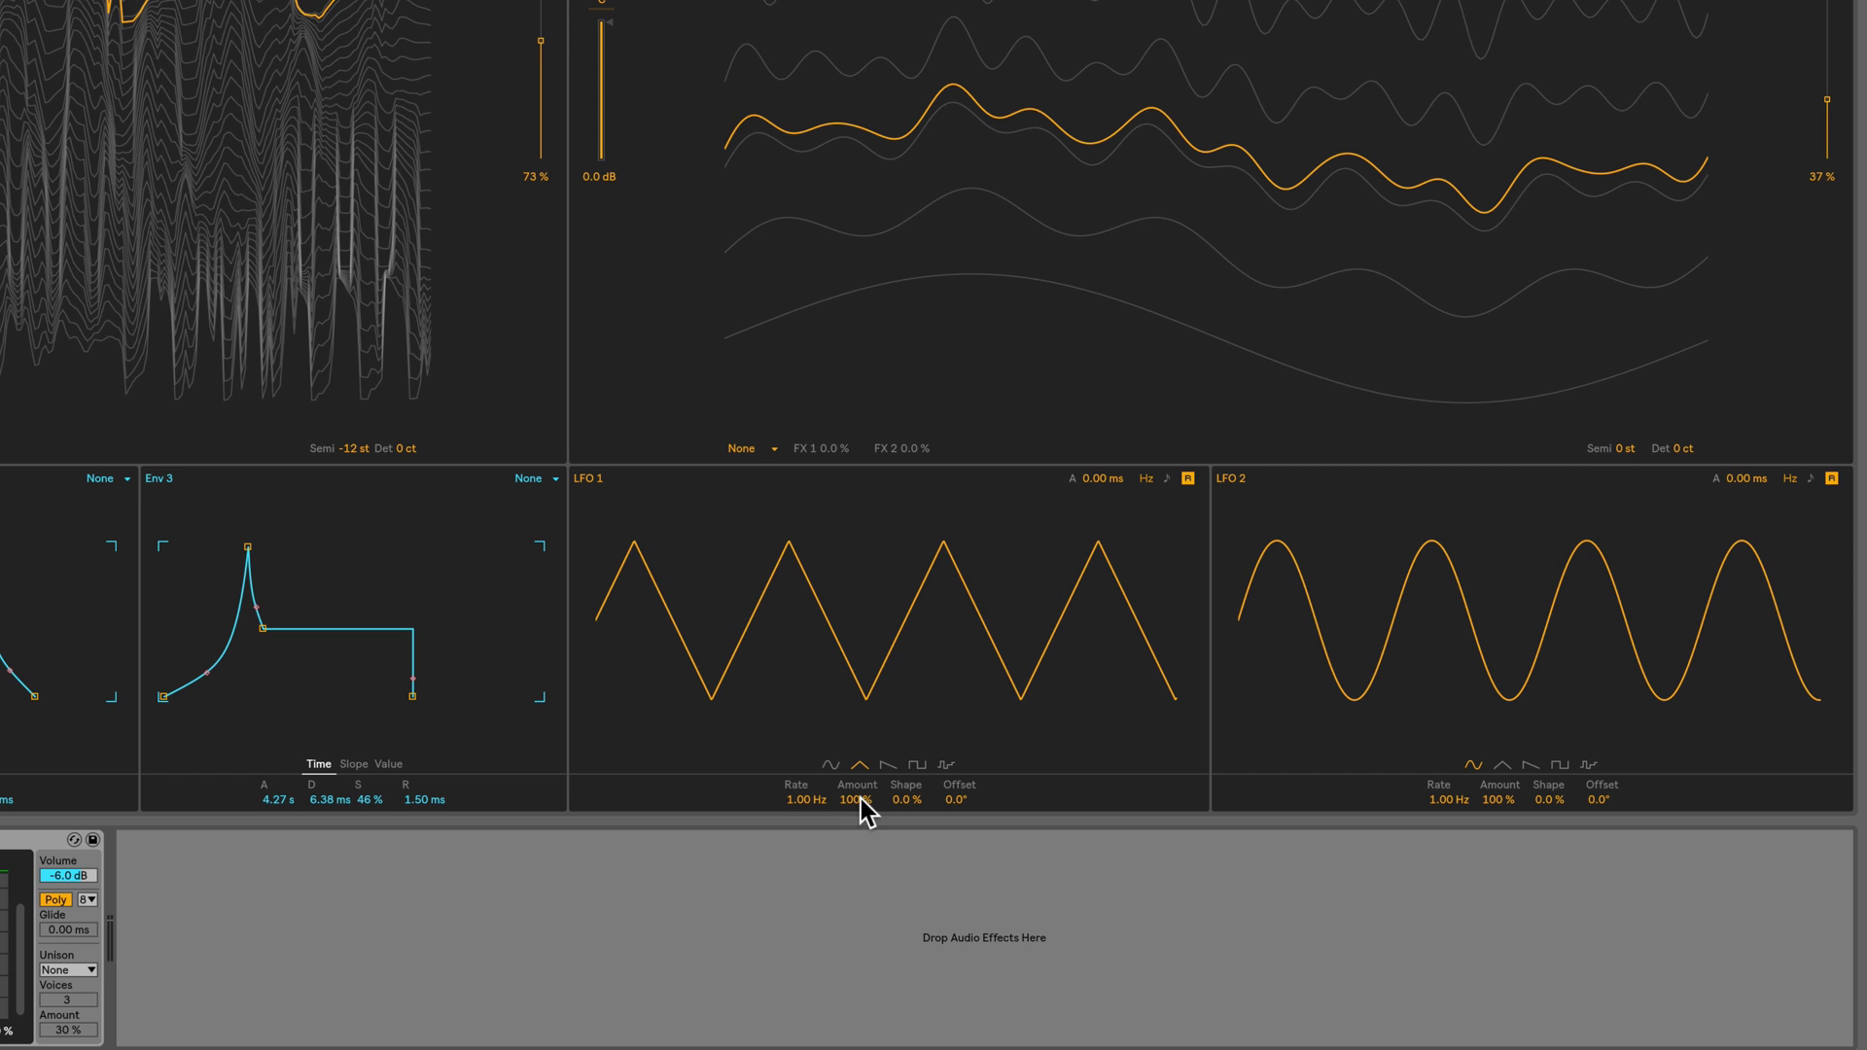
- Make LFO 1 a -100 % shape sawtooth at 9.34 Hz with offset around 266°
left_click_drag(904, 796, 905, 895)
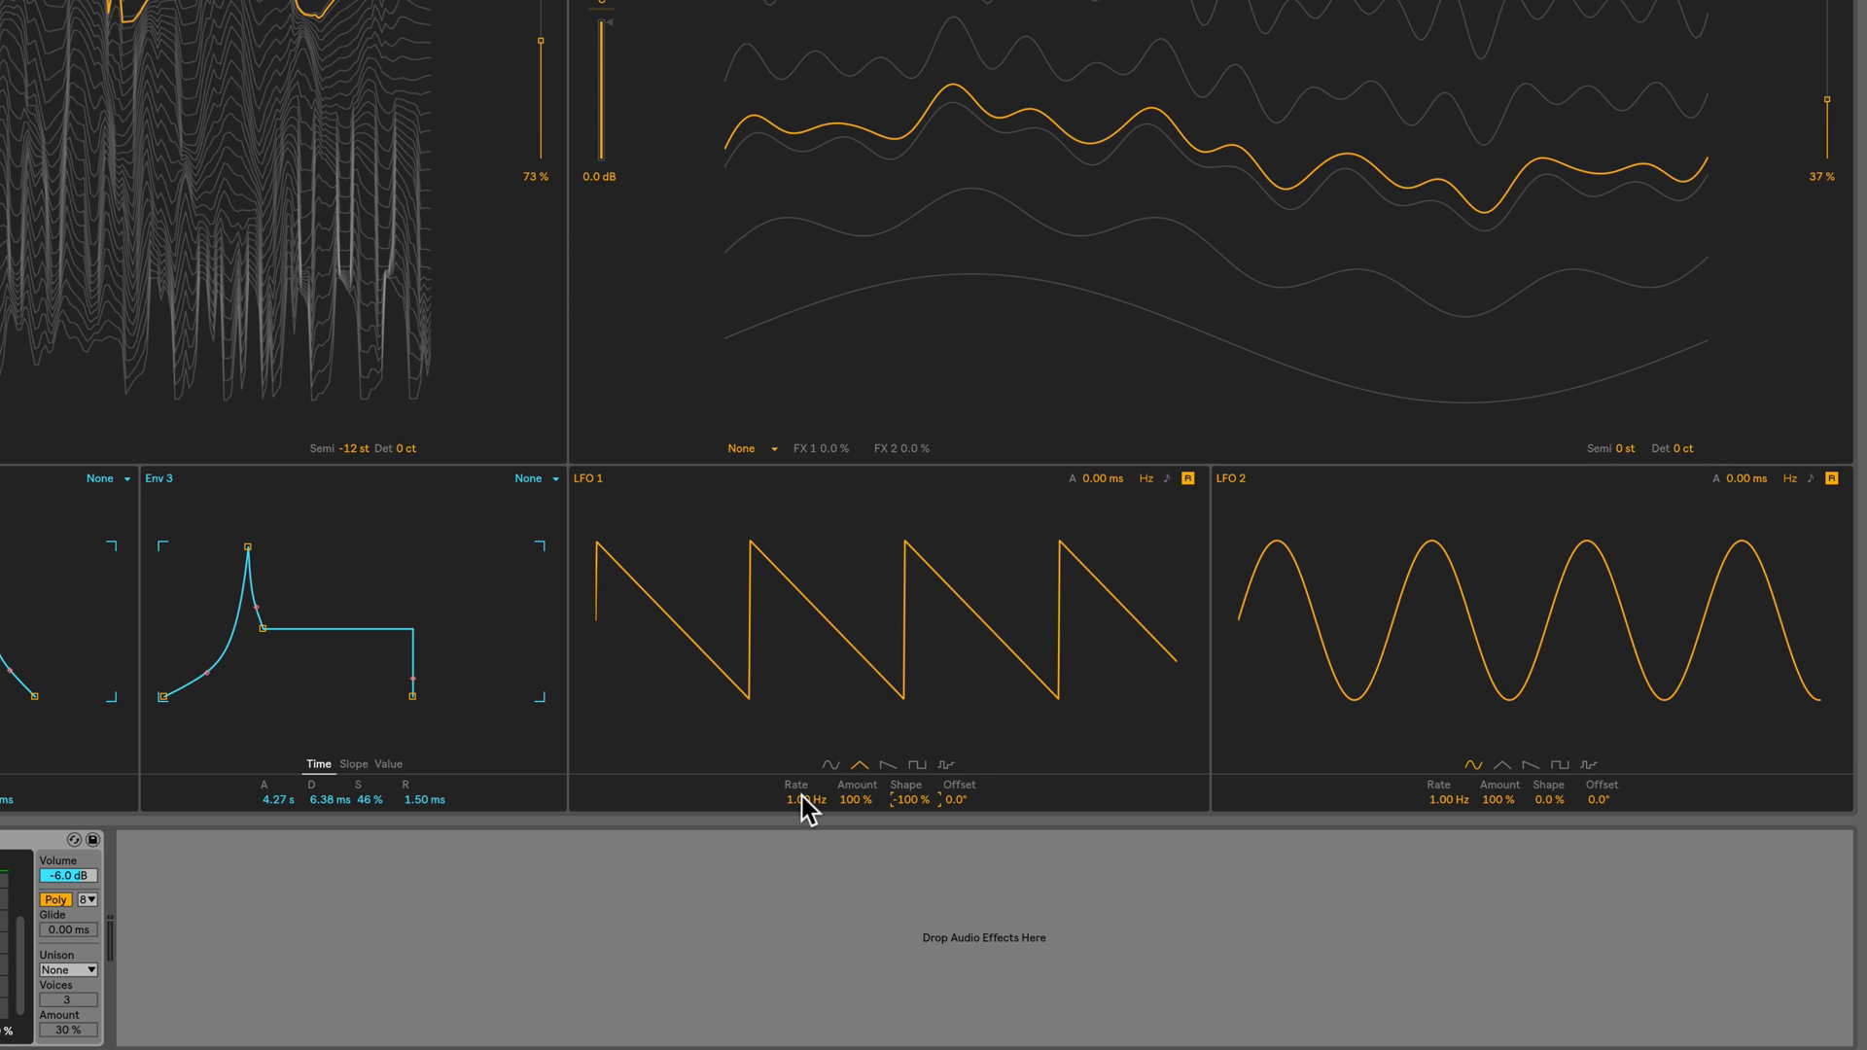
left_click_drag(801, 795, 801, 708)
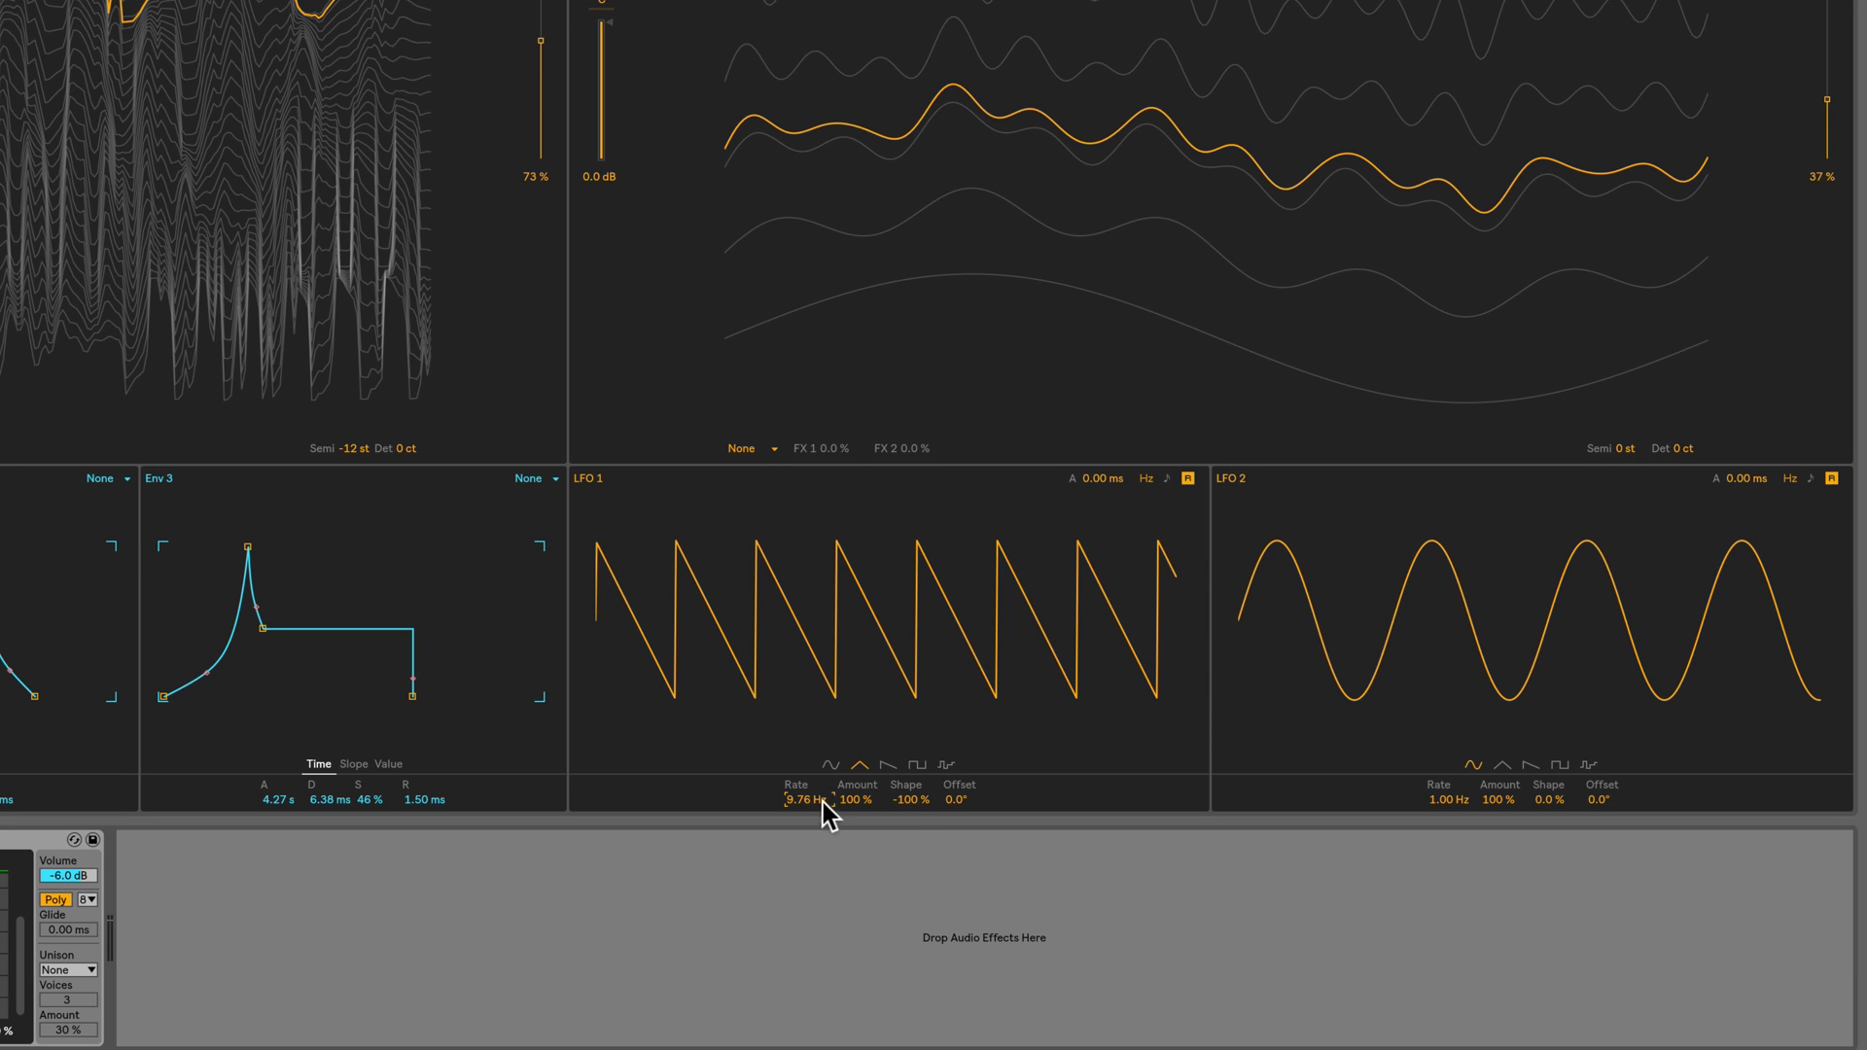
scroll(812, 801, "down", 5)
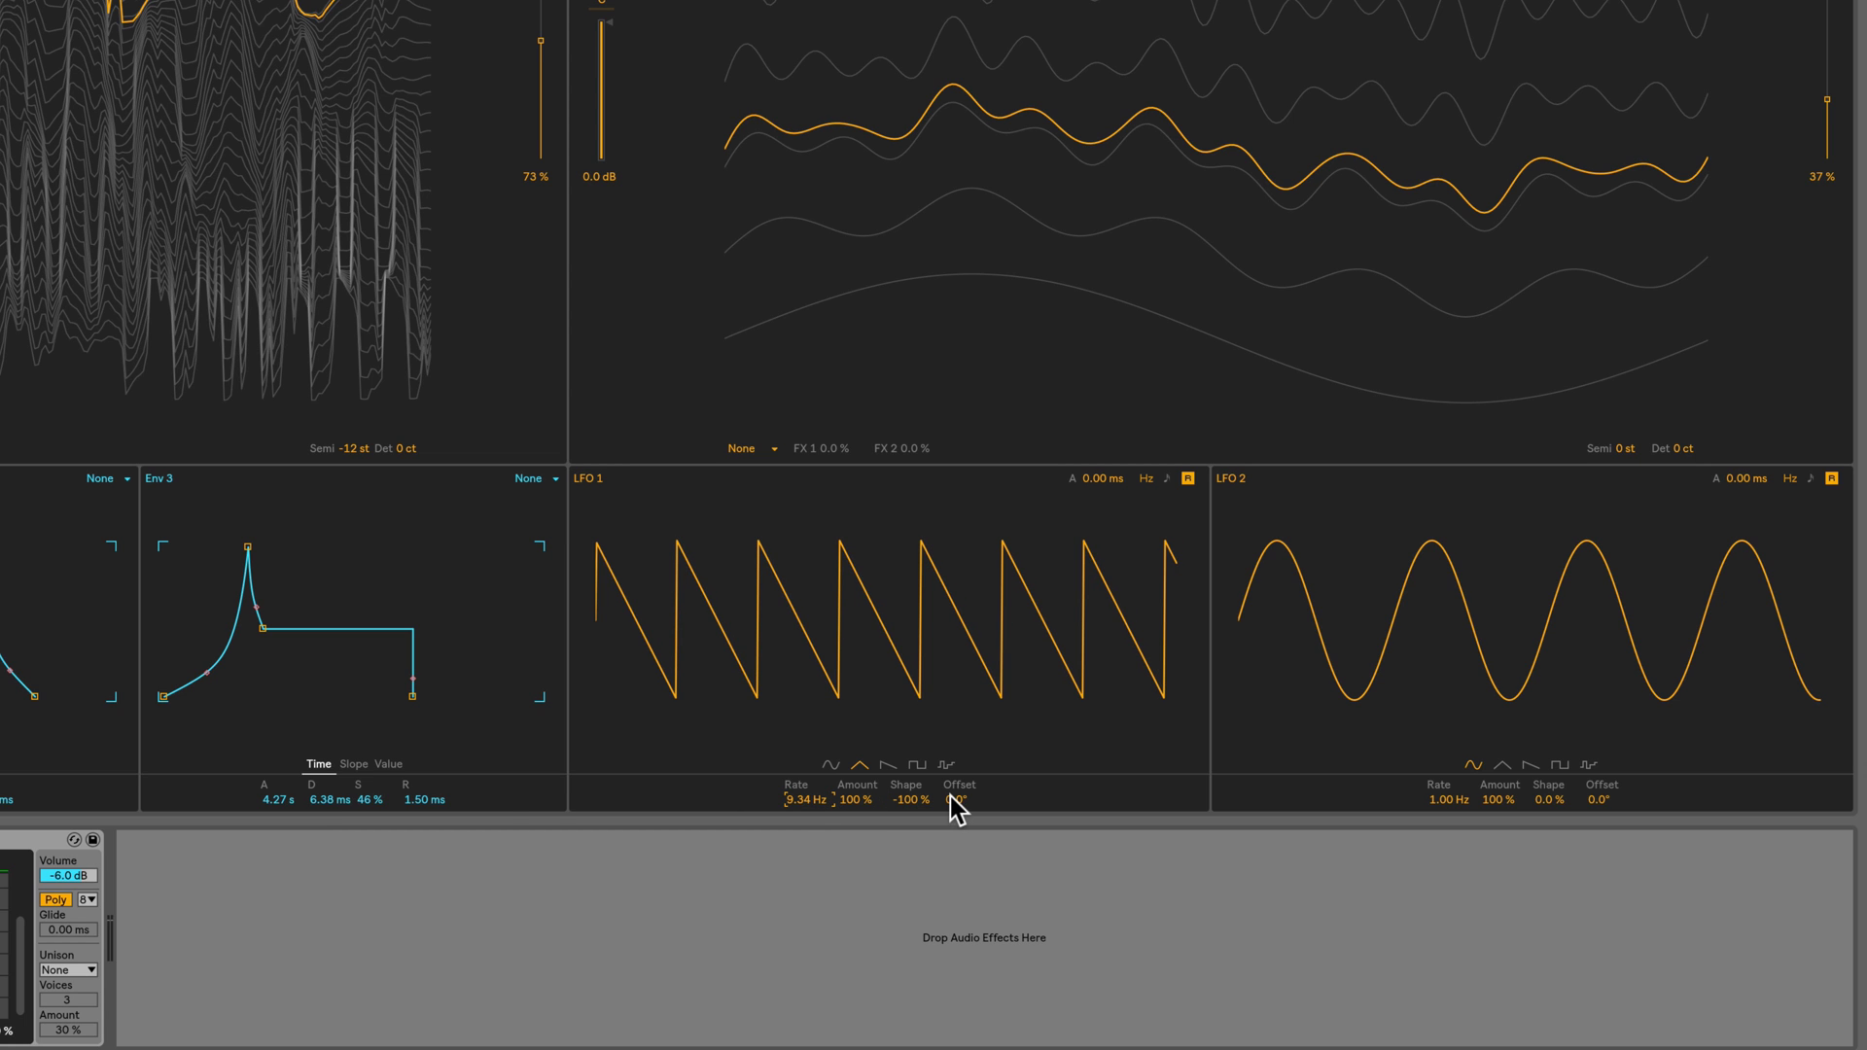
left_click_drag(953, 807, 953, 751)
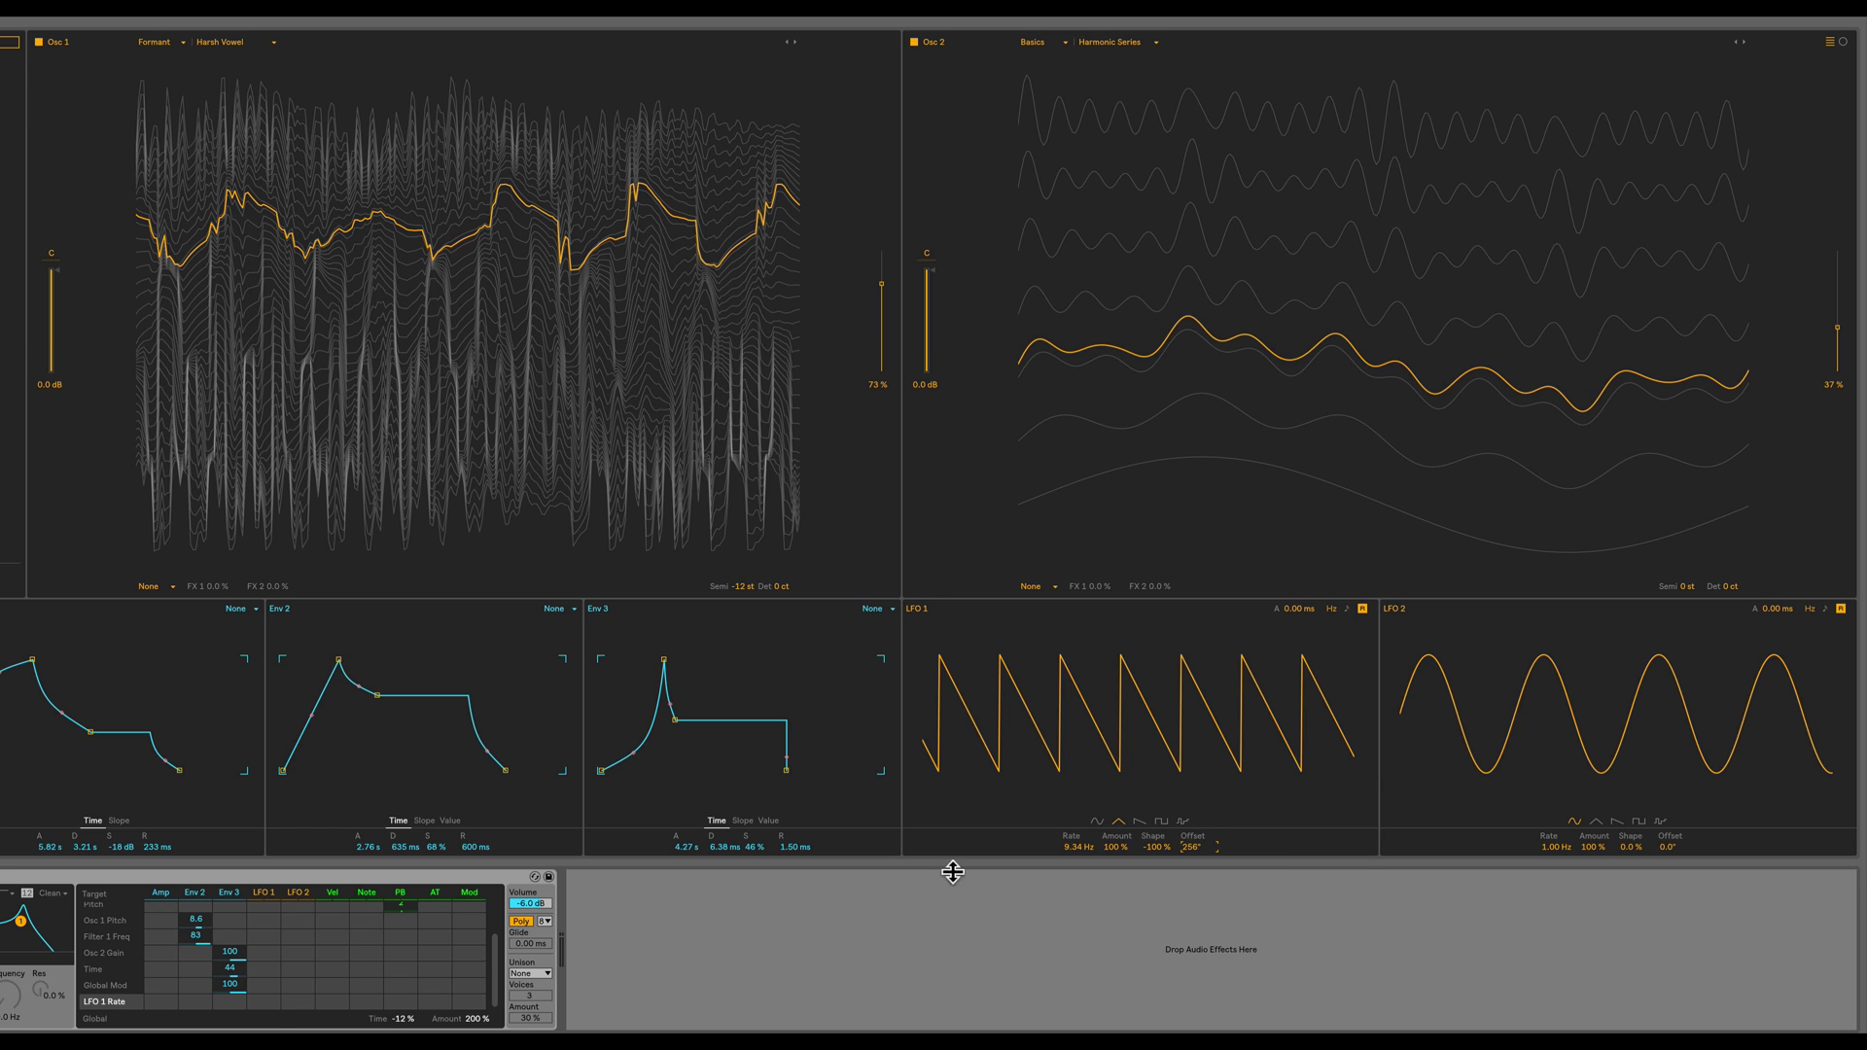
- Route LFO 1 to Osc 1 position, Osc 2 position at 82, and global amount at 1.6
scroll(146, 935, "up", 3)
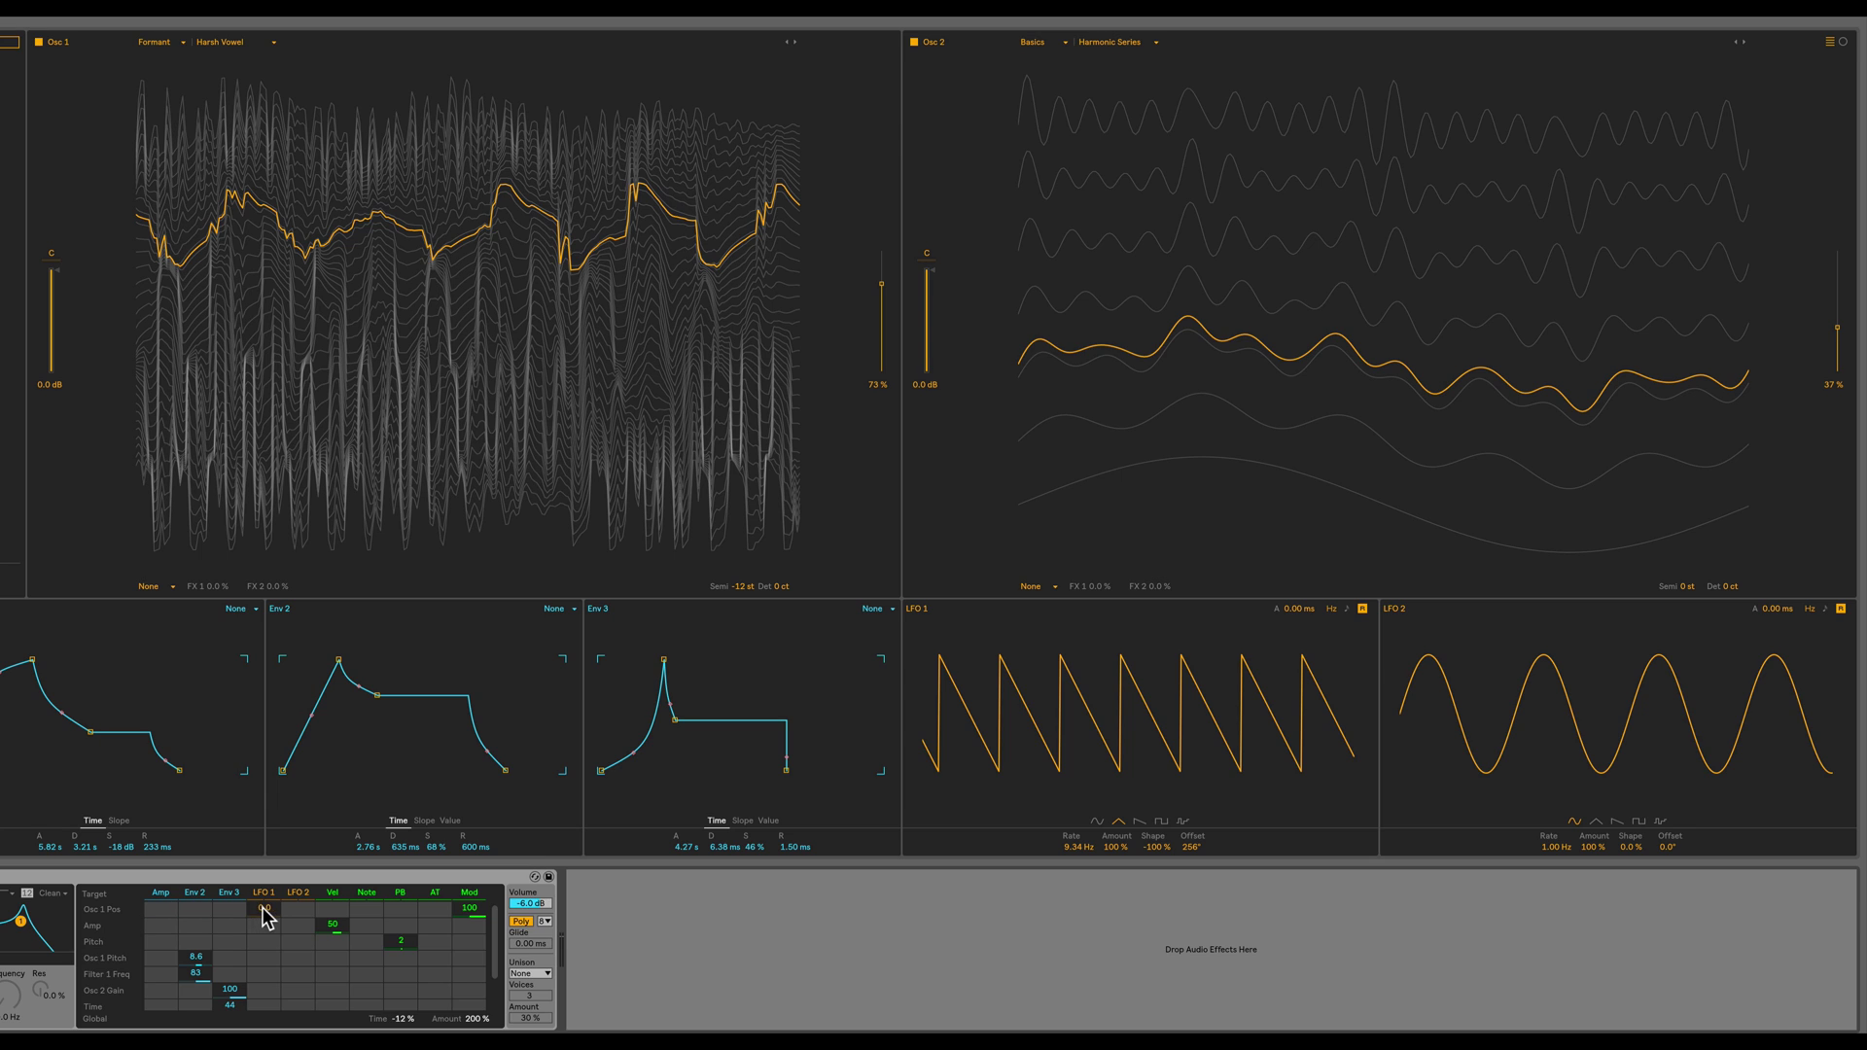
left_click_drag(266, 914, 265, 904)
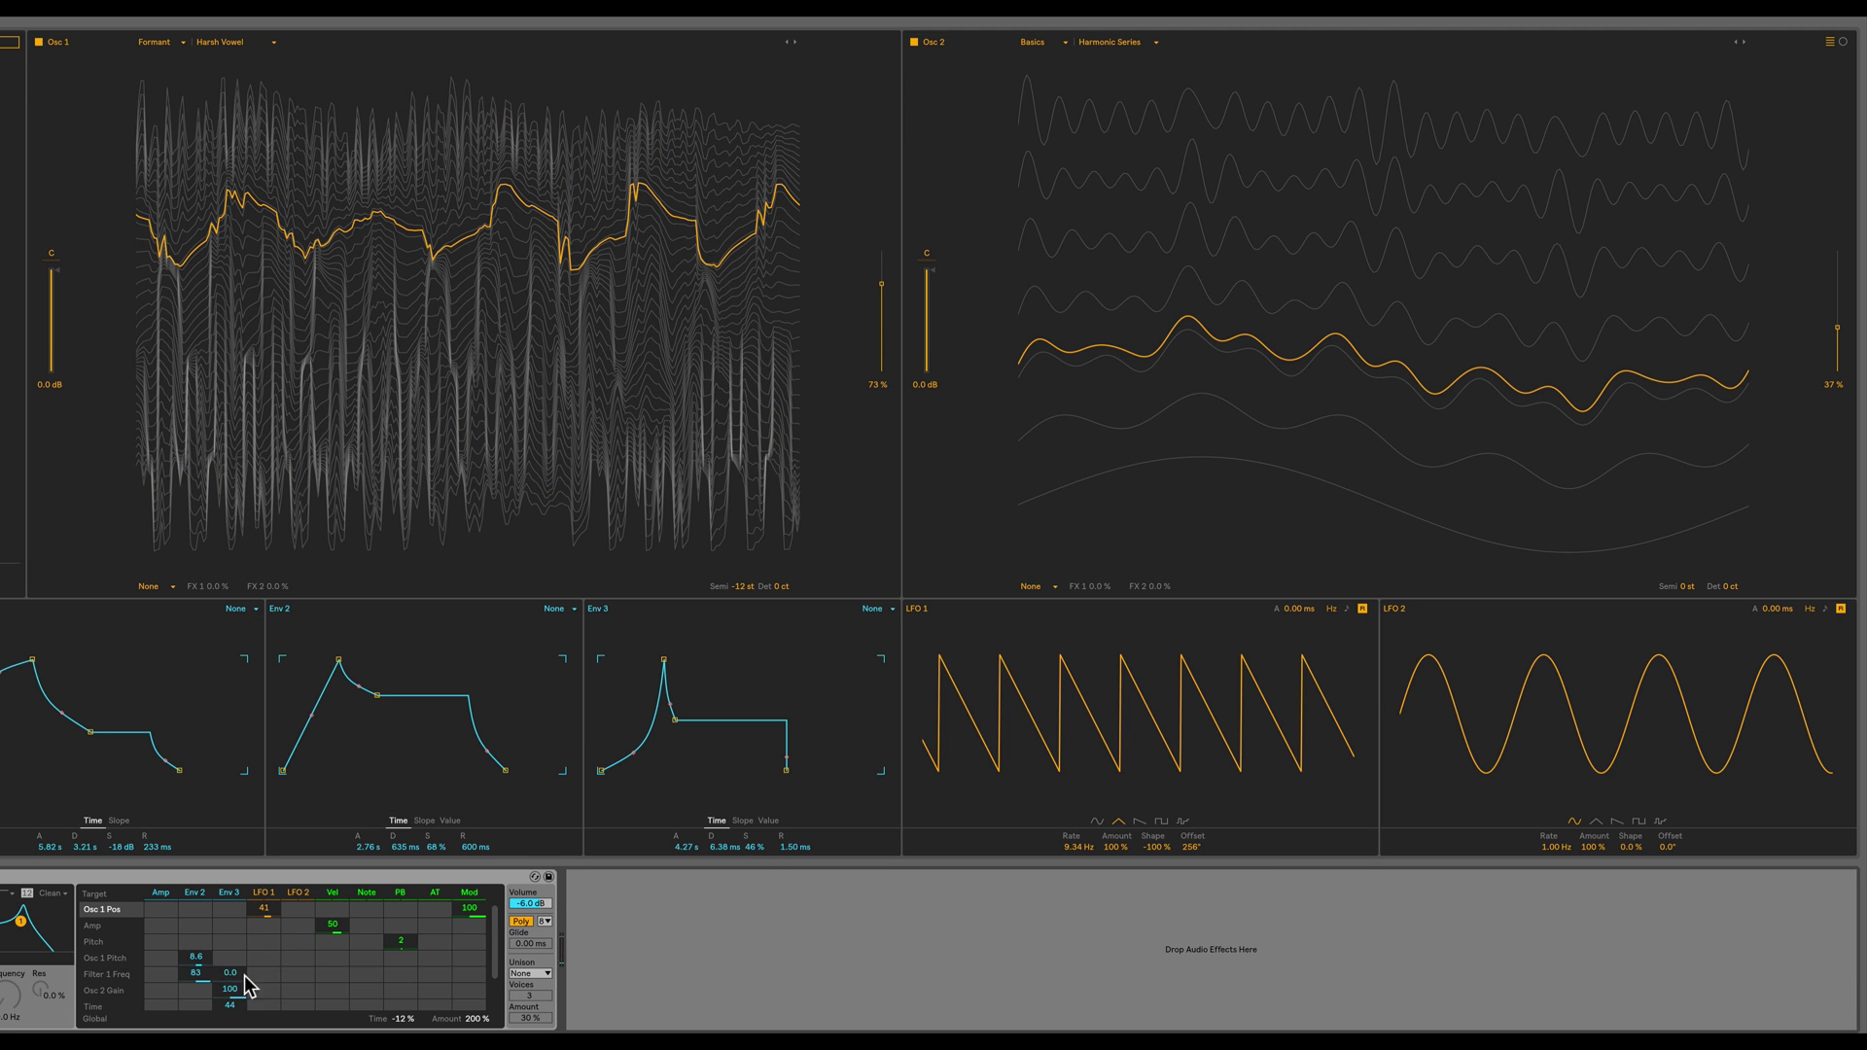
left_click(1833, 384)
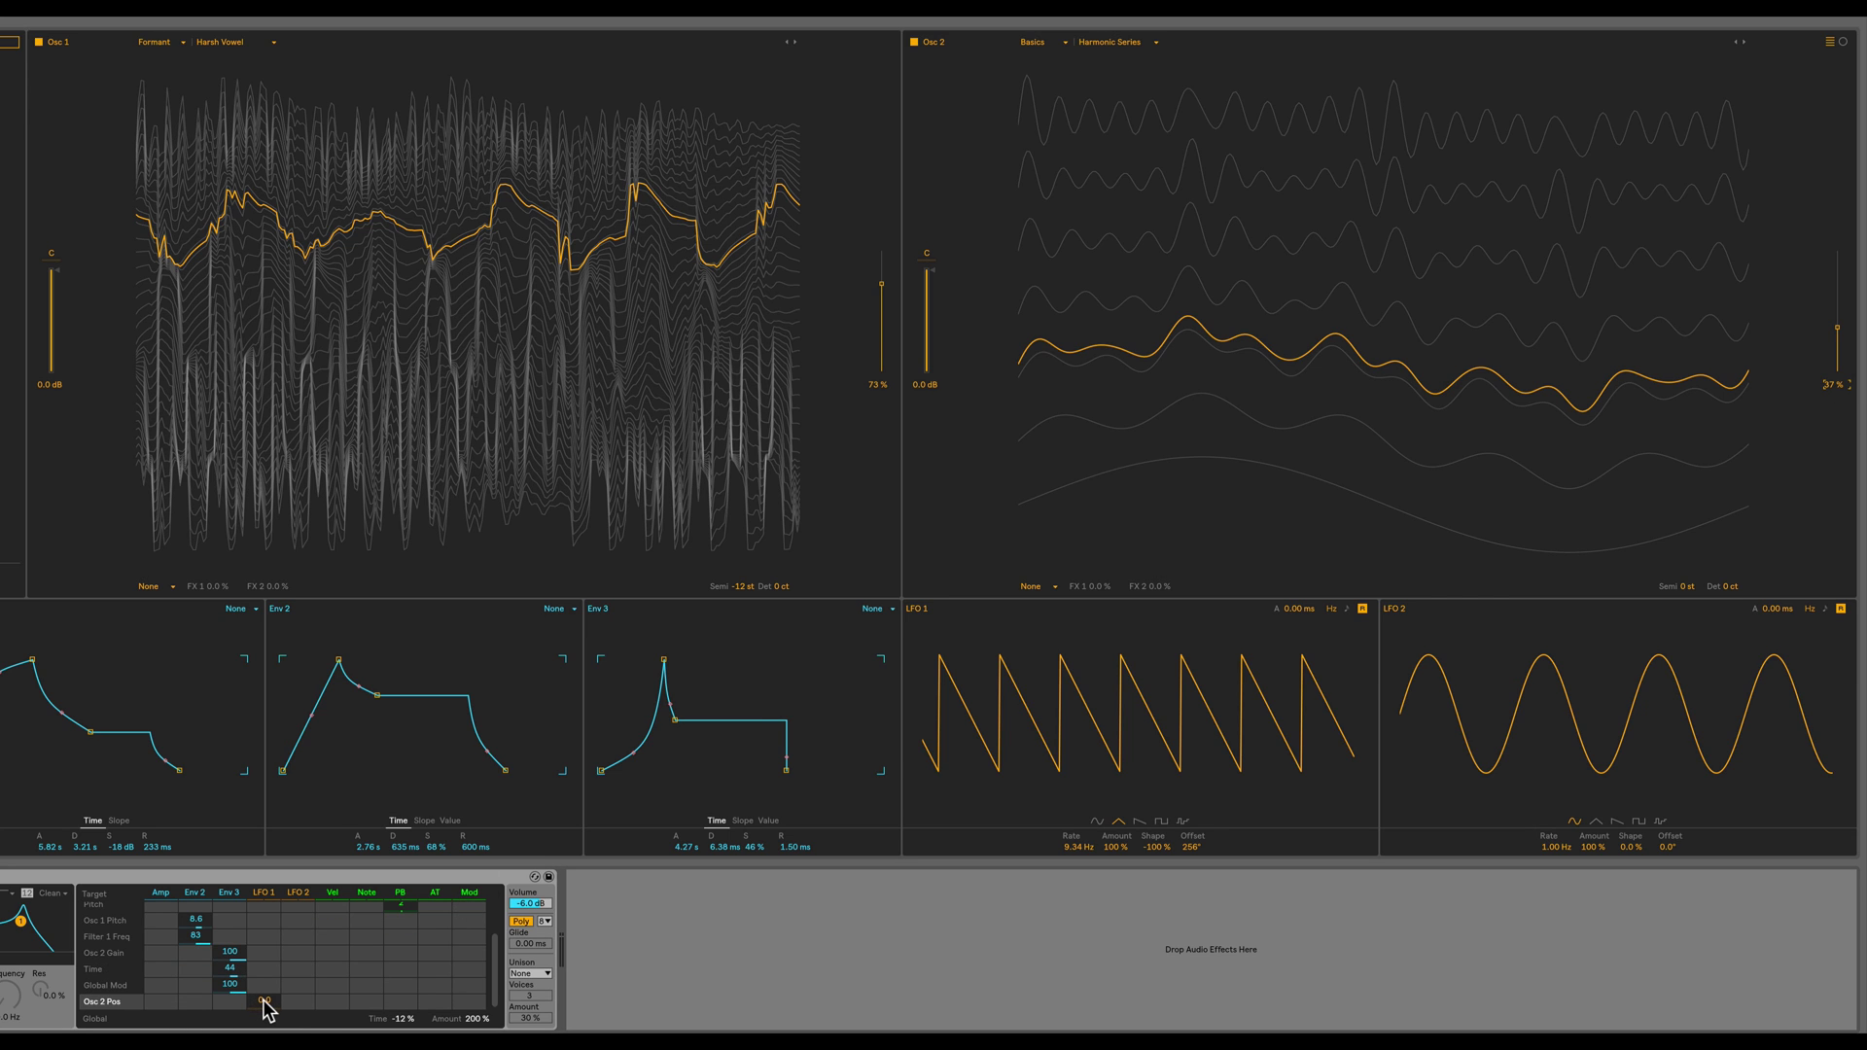
left_click_drag(264, 1011, 264, 949)
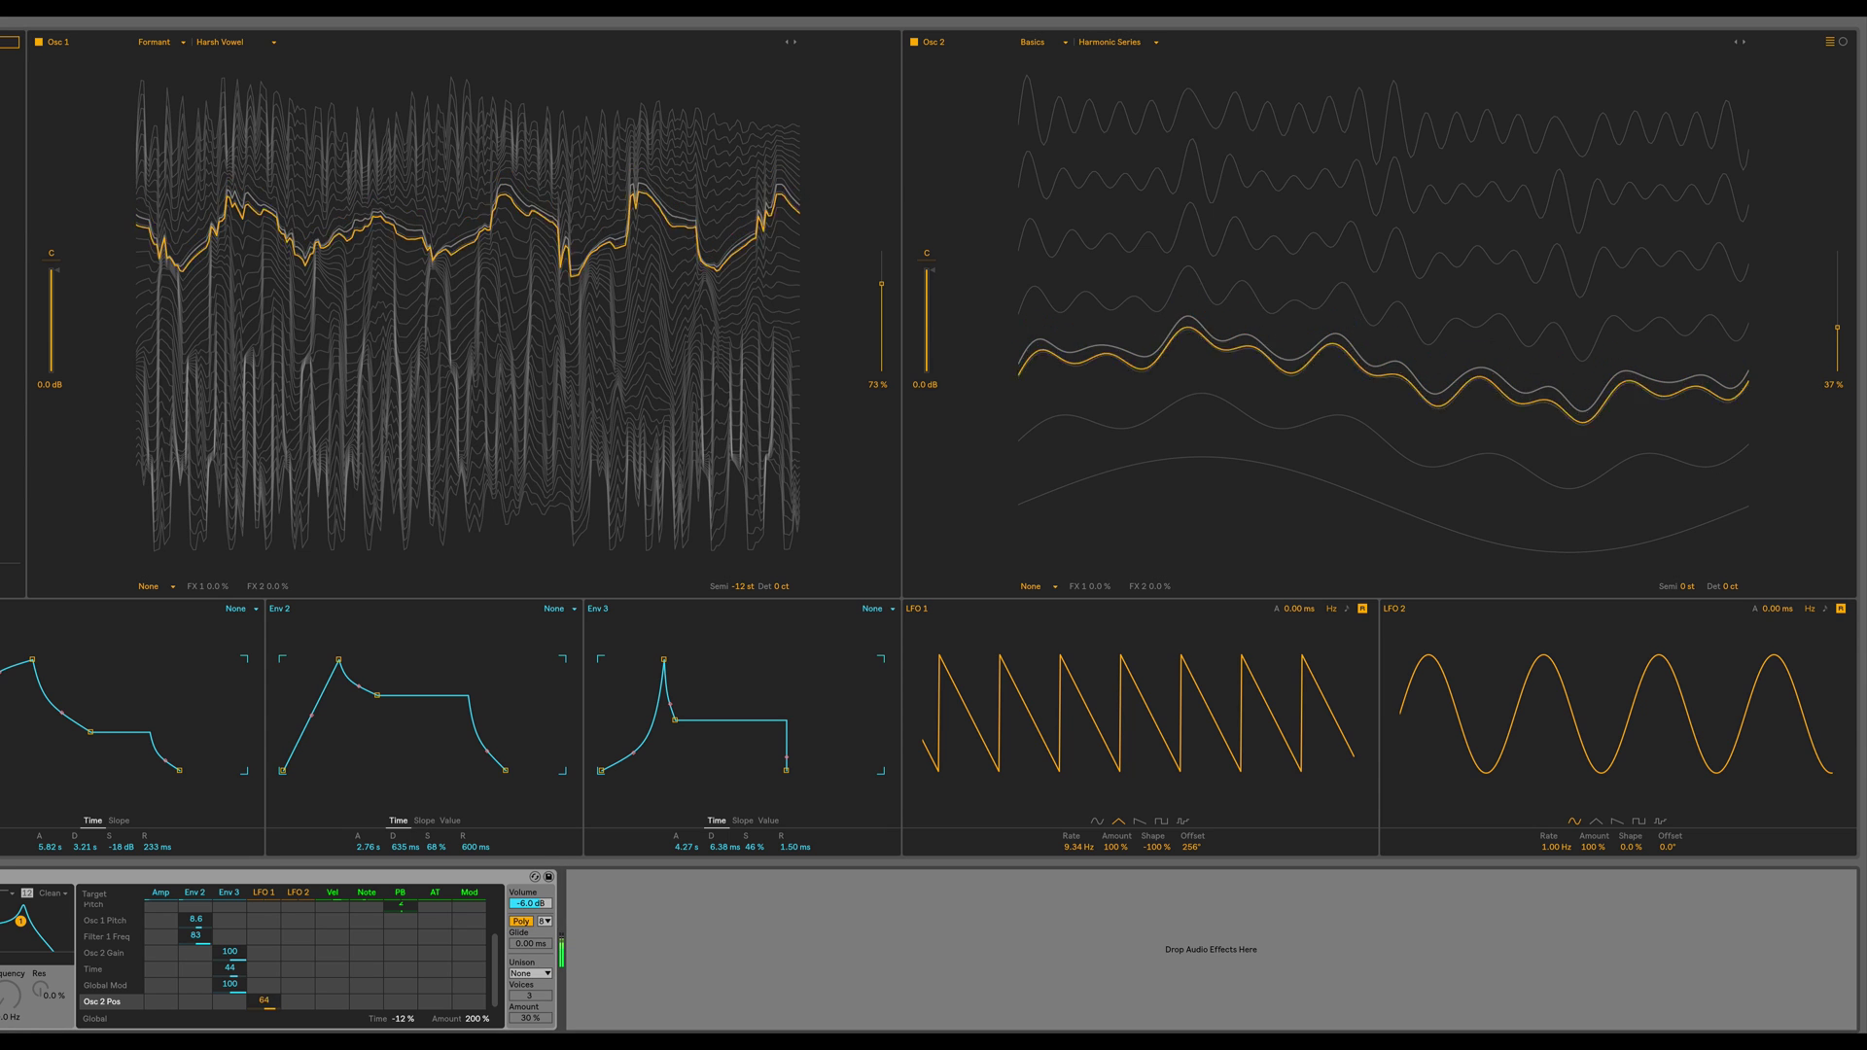
left_click(264, 1001)
left_click_drag(264, 985, 264, 992)
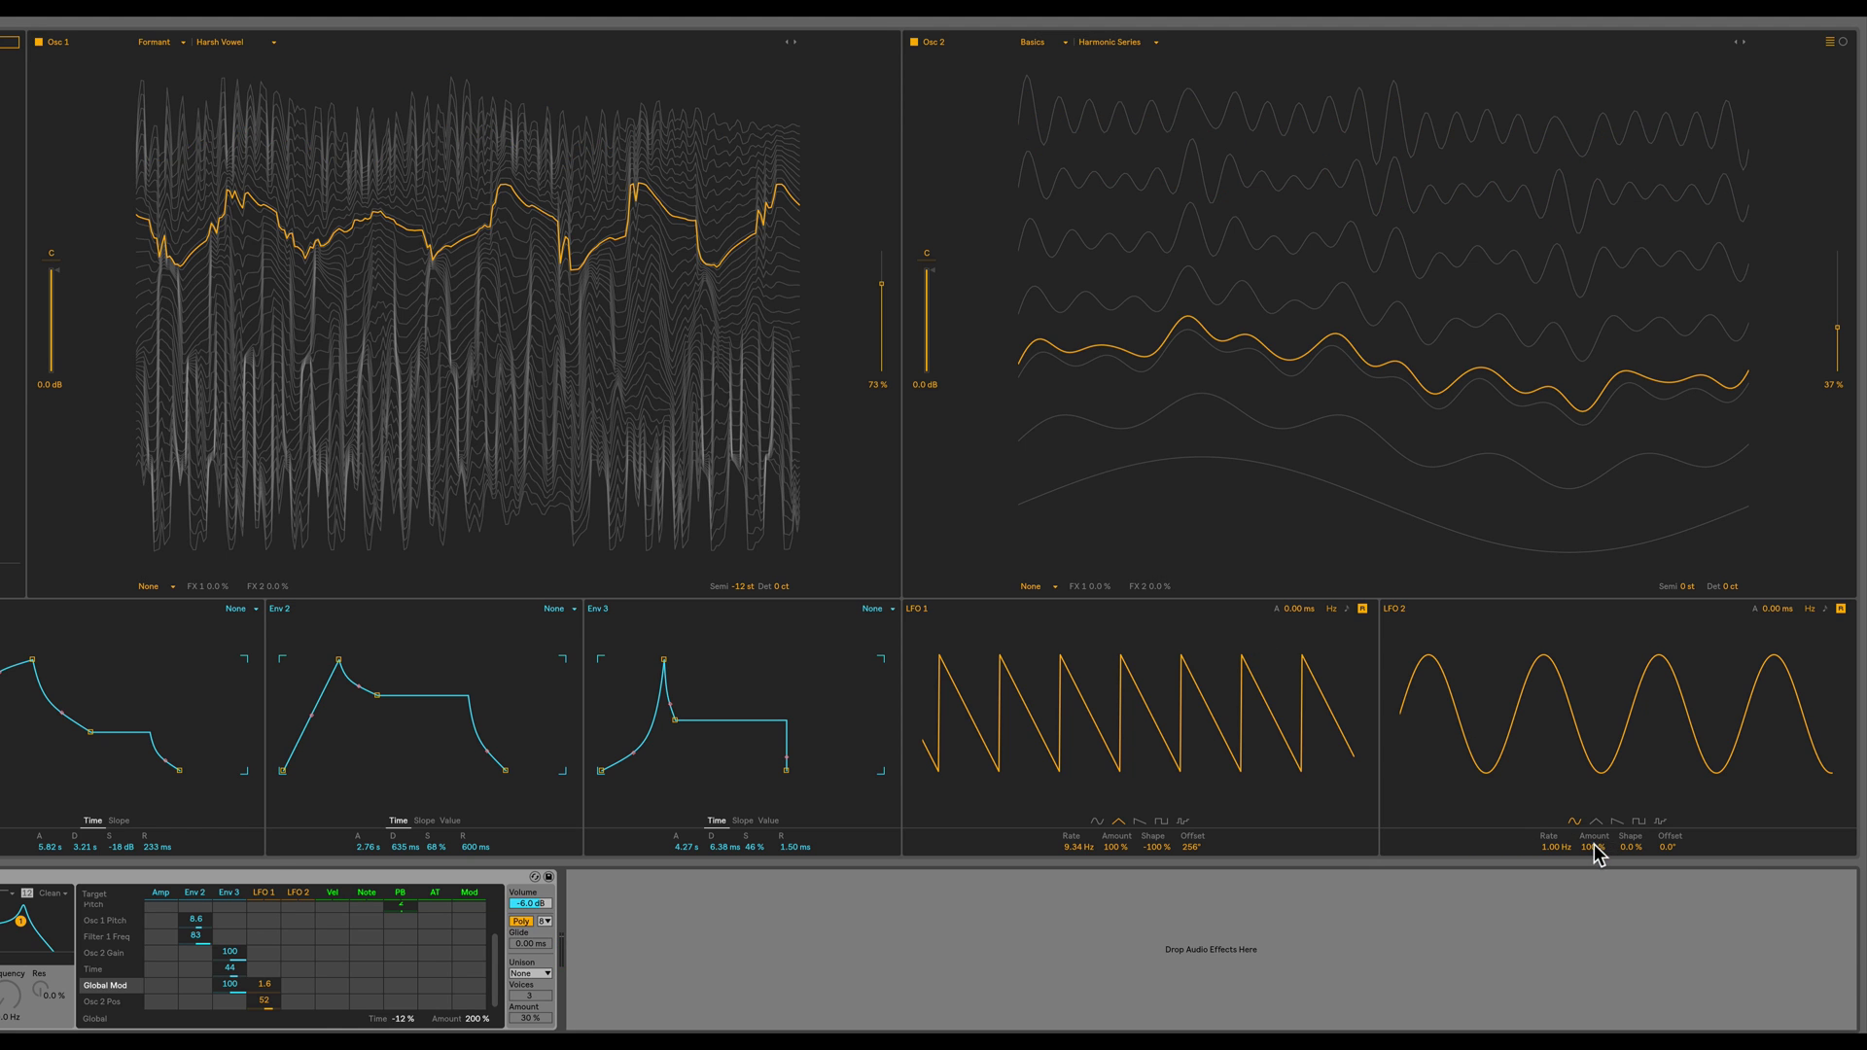
- Set LFO 2 shape to 100 % for a square wave and its rate to 30.00 Hz
left_click_drag(1631, 847, 1631, 798)
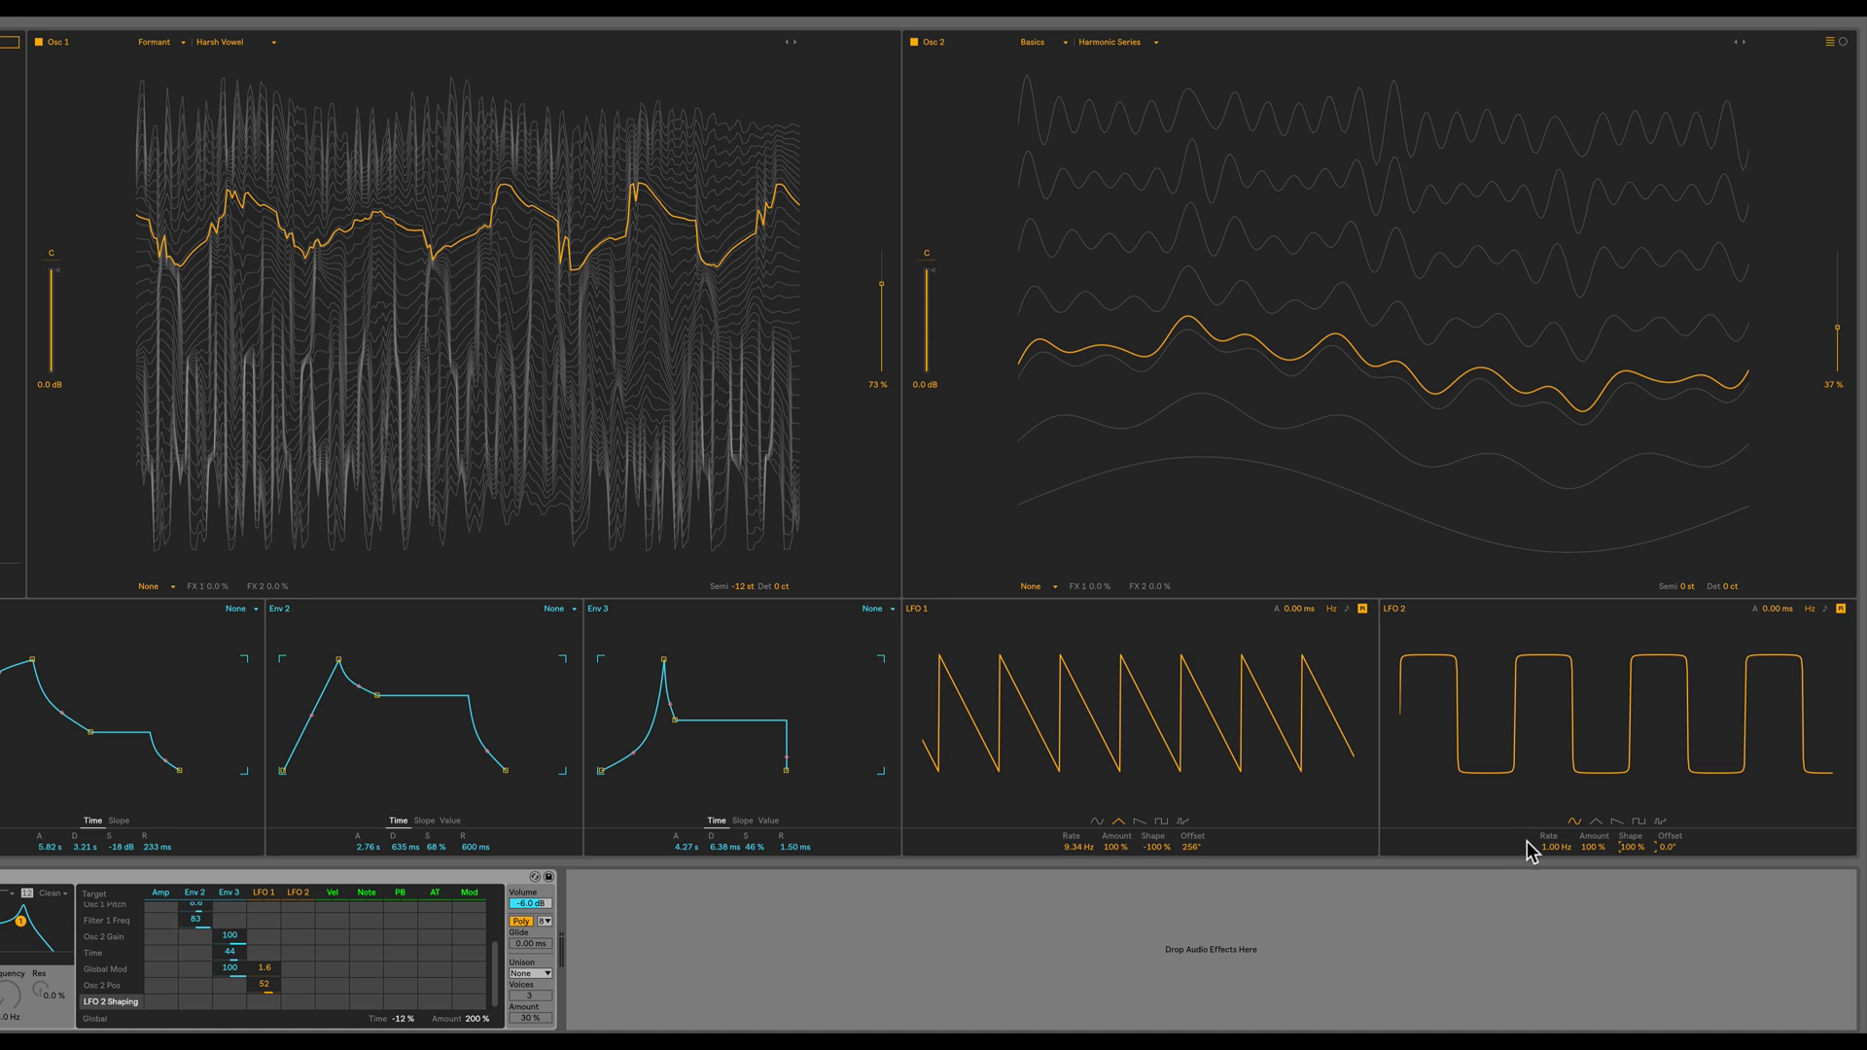
left_click_drag(1556, 847, 1556, 813)
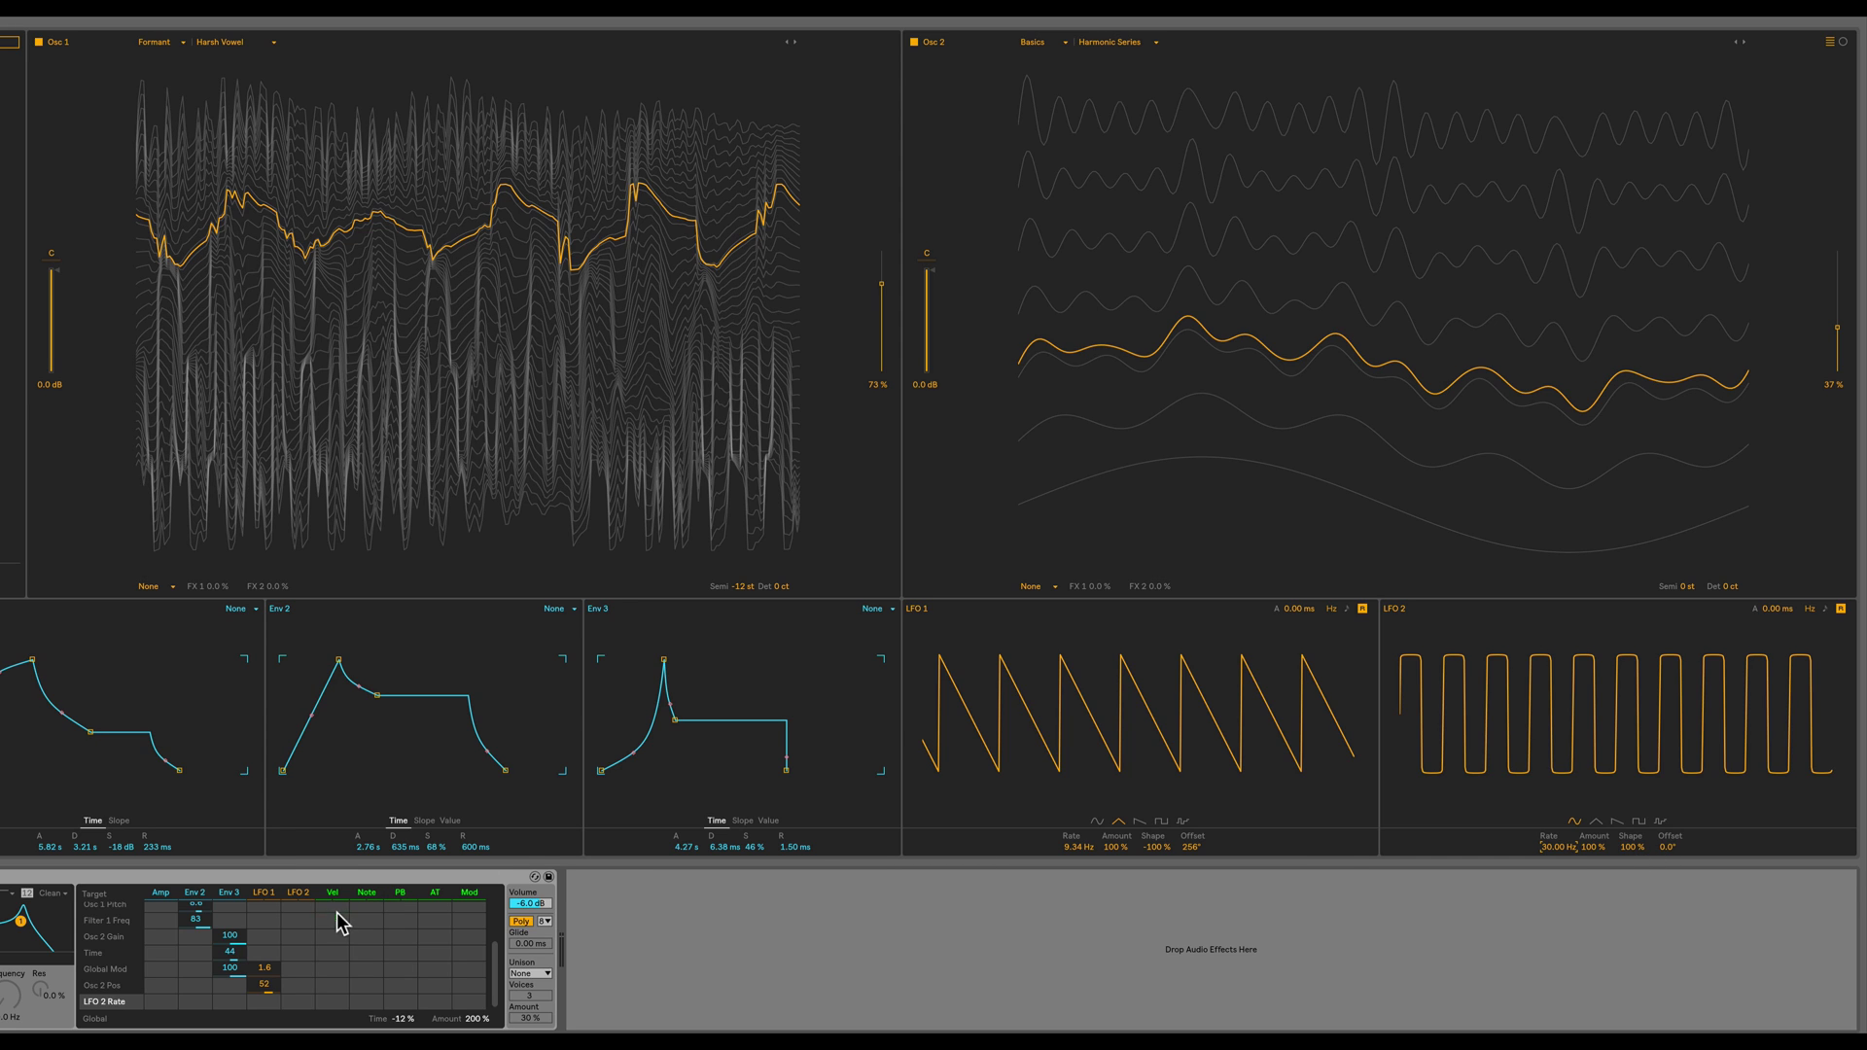
- Route LFO 2 to Osc 1 wavetable position and to Osc 2 pitch at about 15.6
scroll(337, 919, "up", 3)
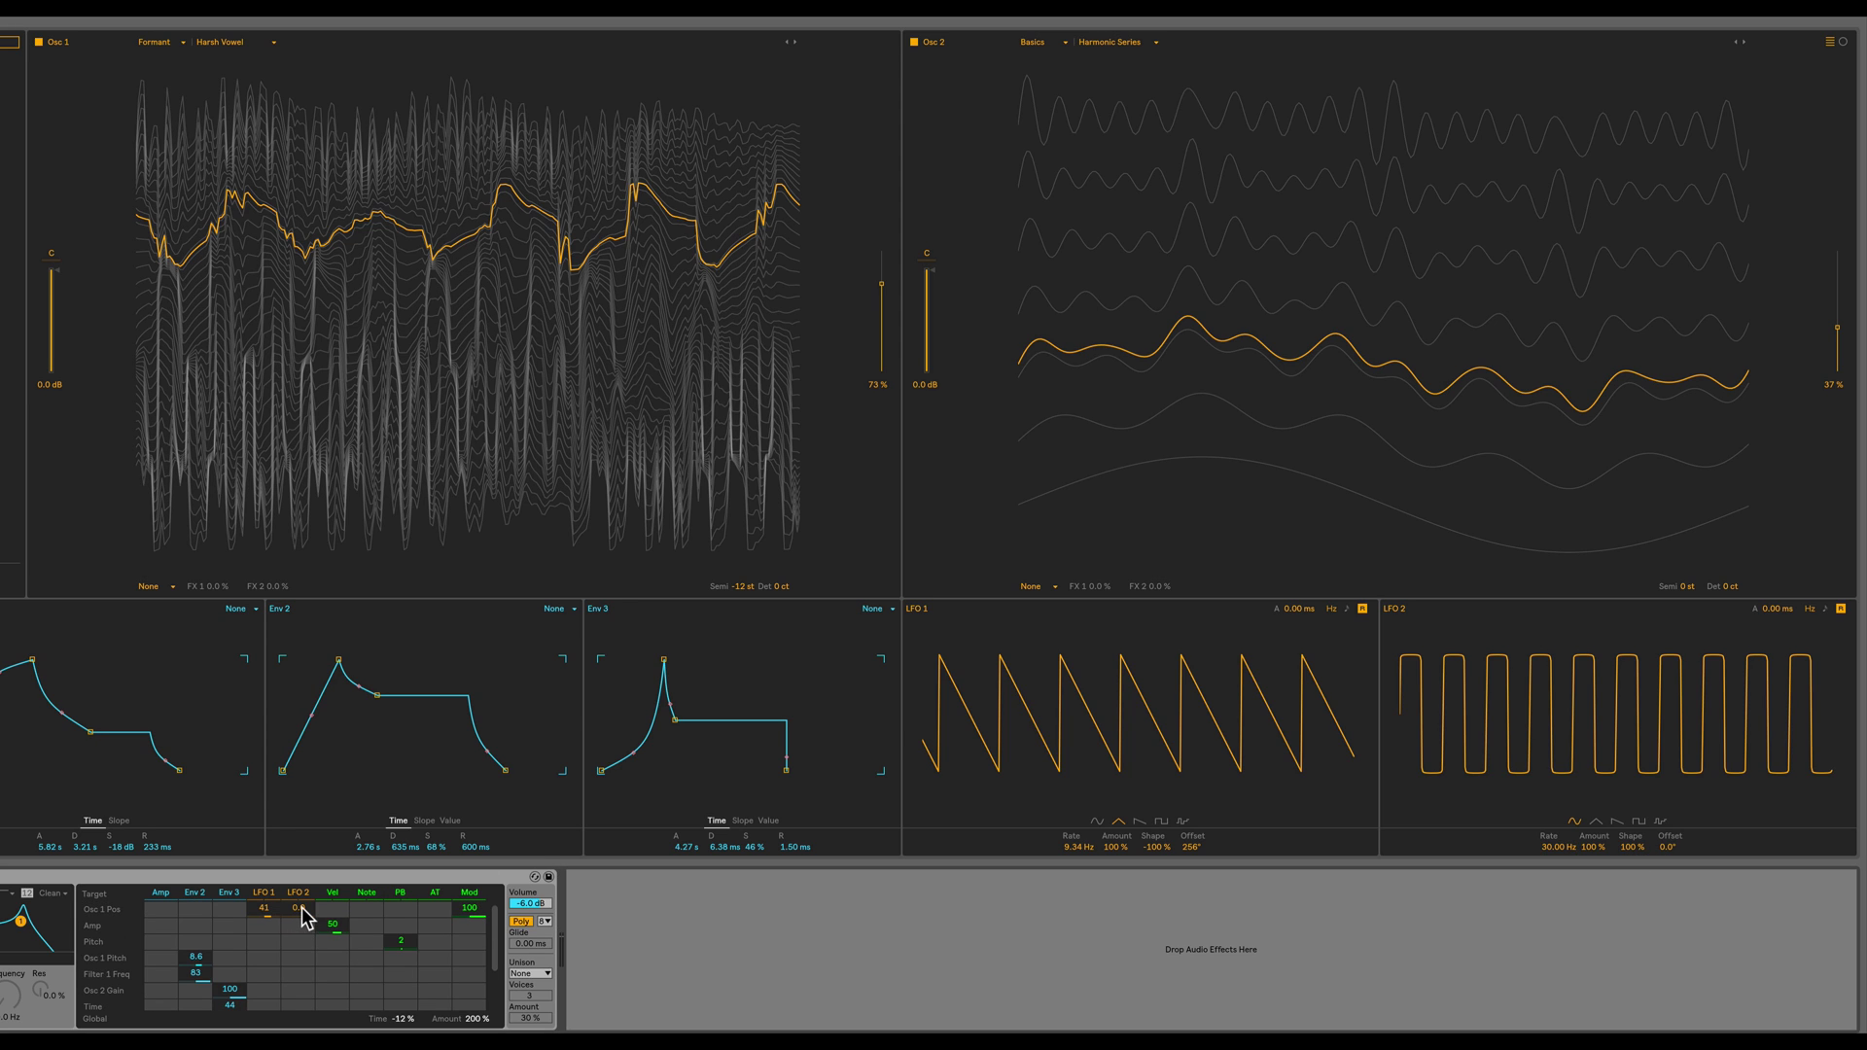
left_click_drag(302, 919, 301, 942)
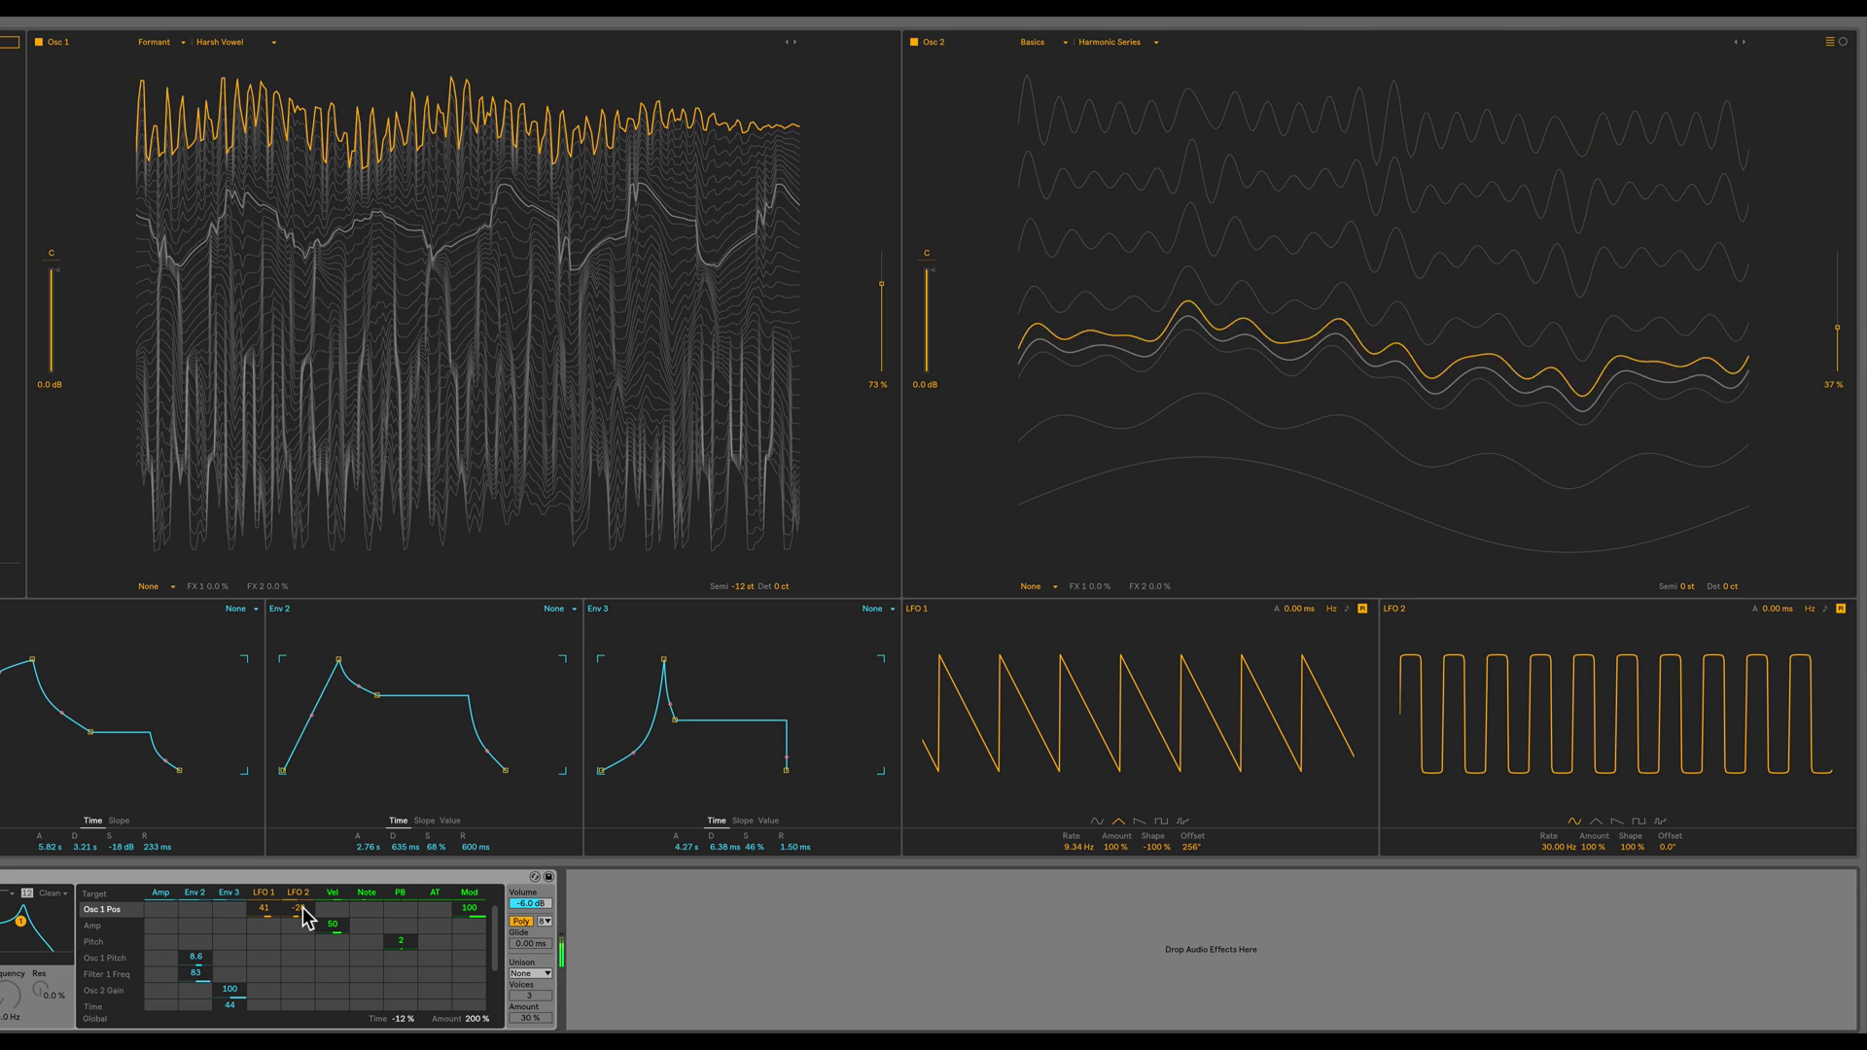
scroll(303, 942, "down", 3)
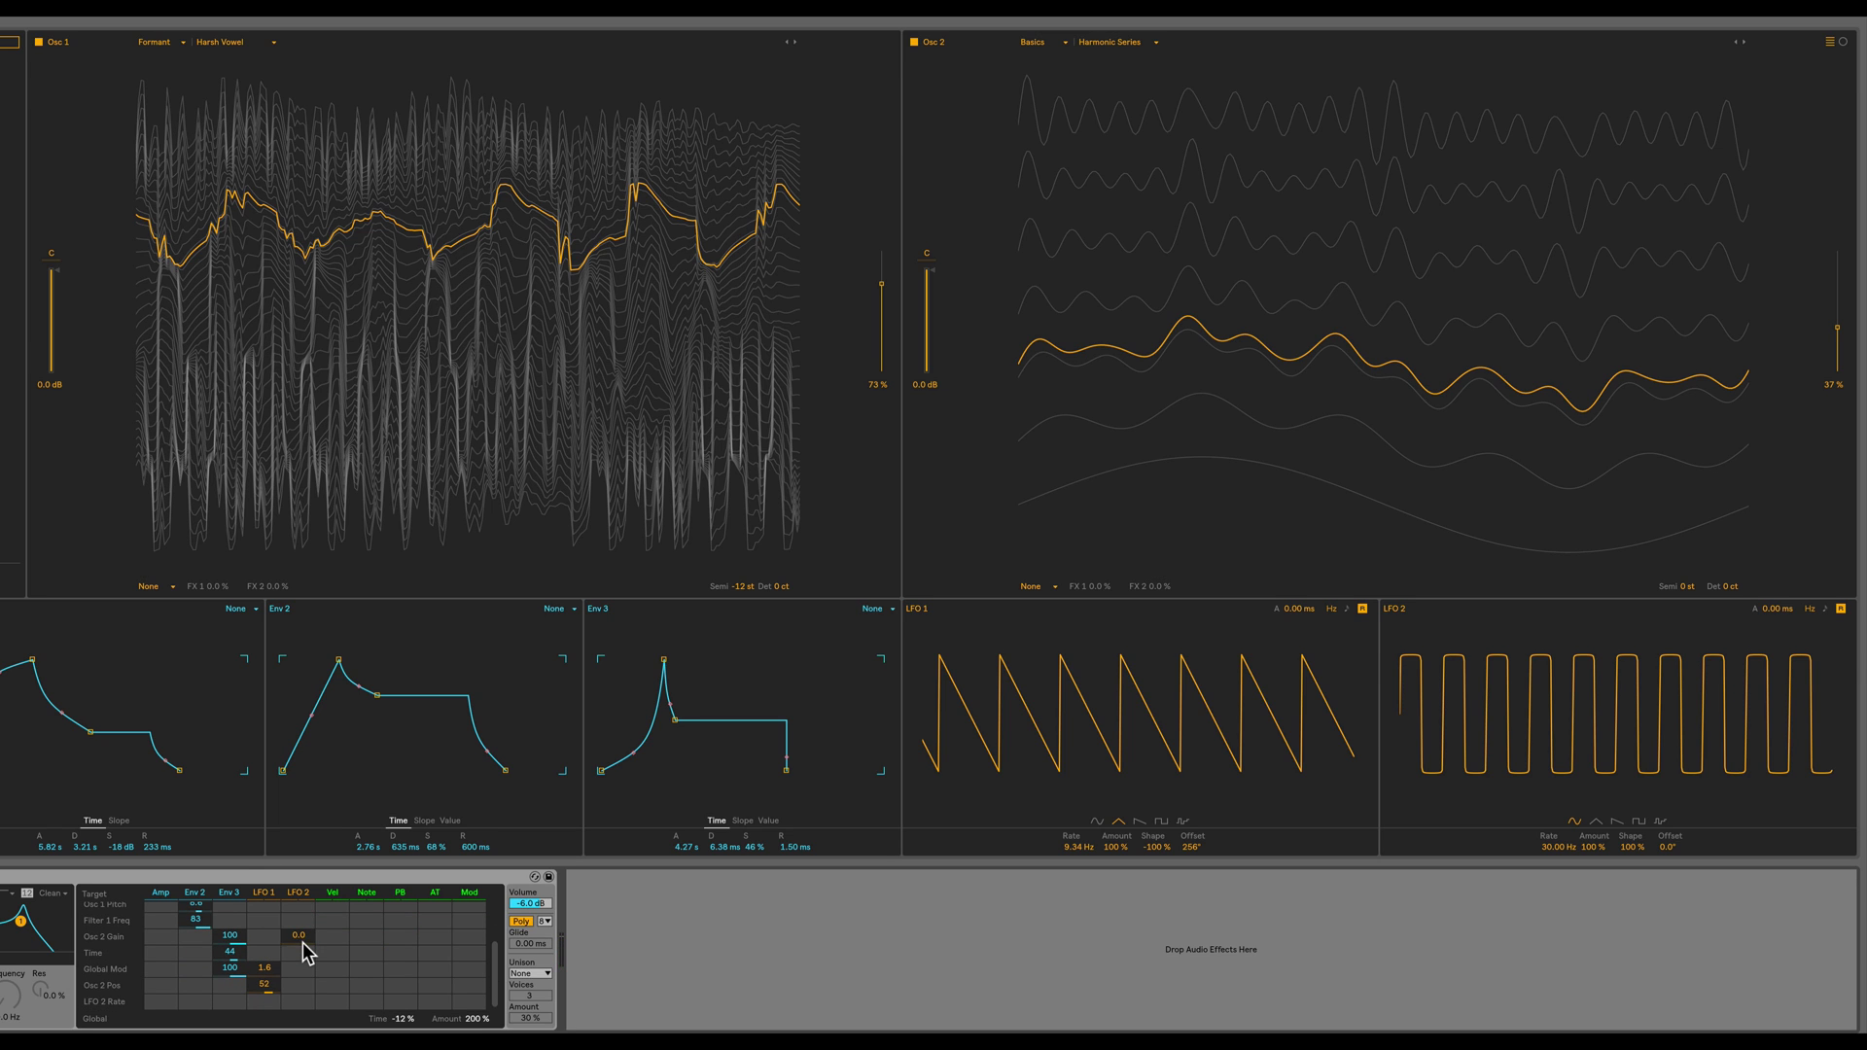
scroll(302, 943, "up", 3)
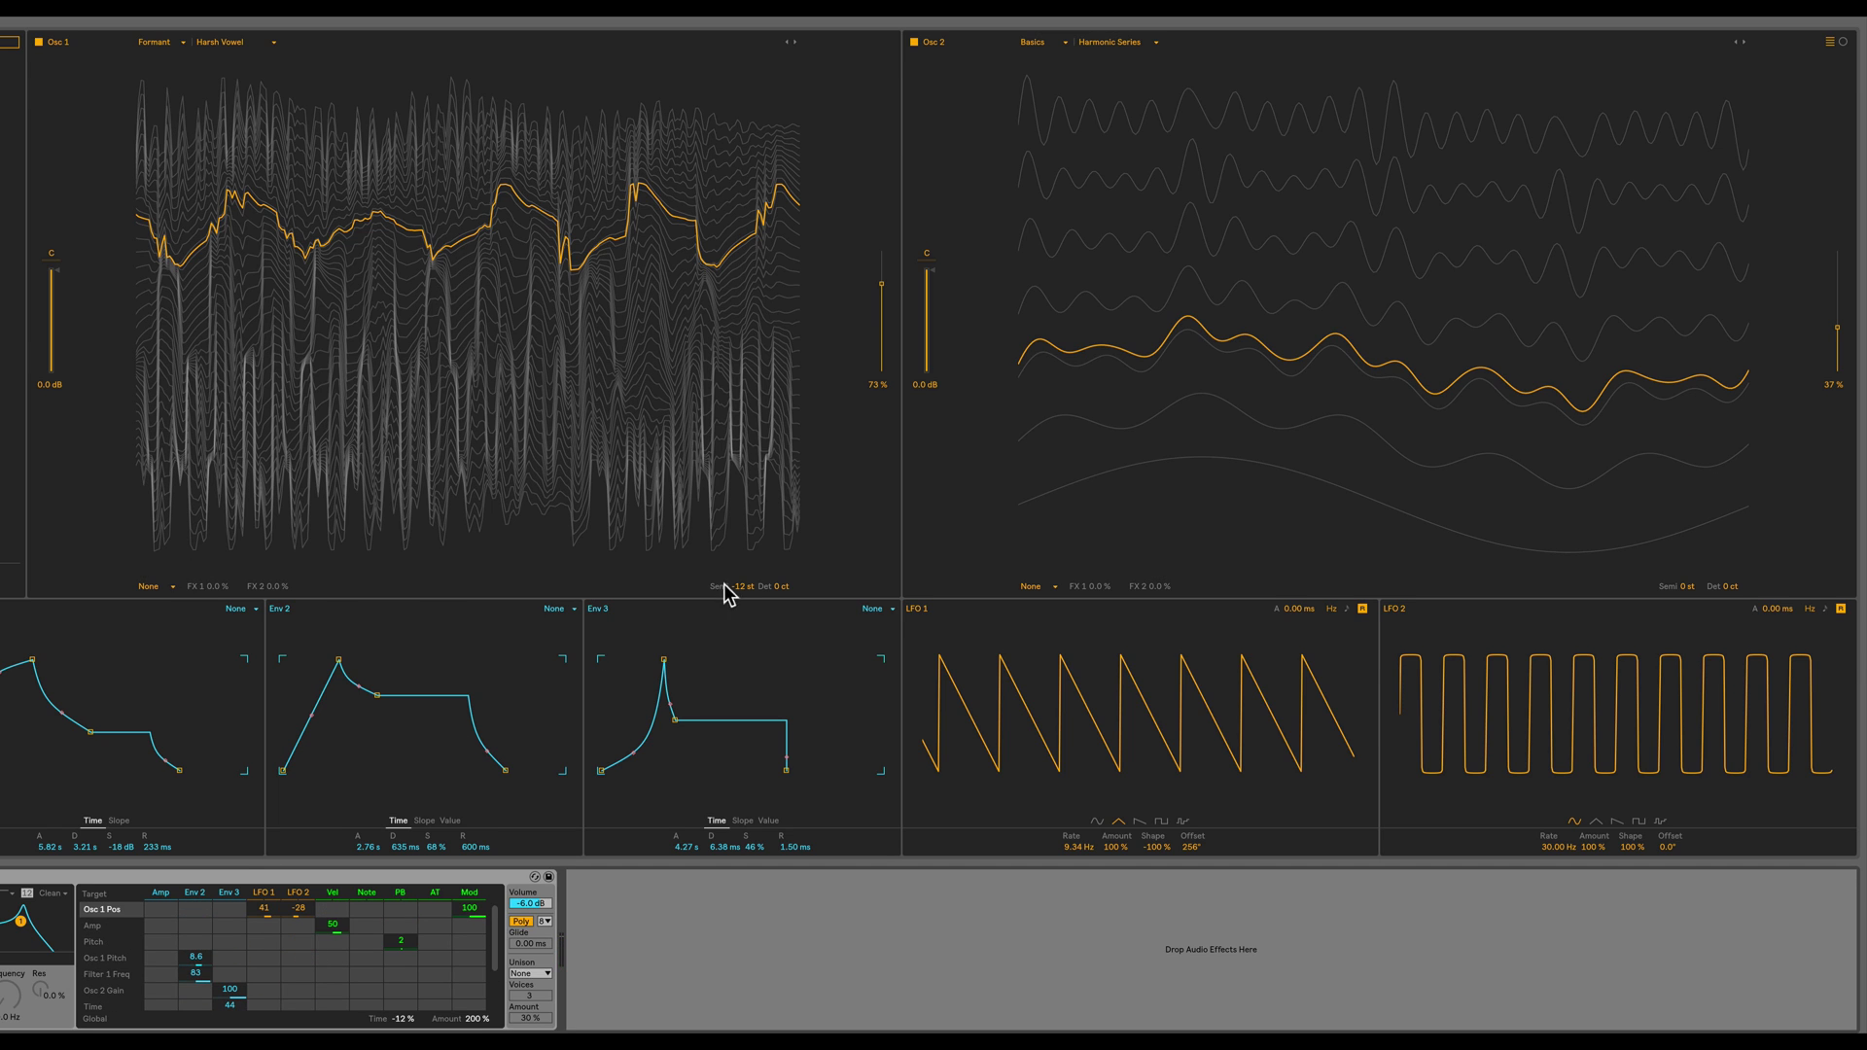
left_click(1688, 586)
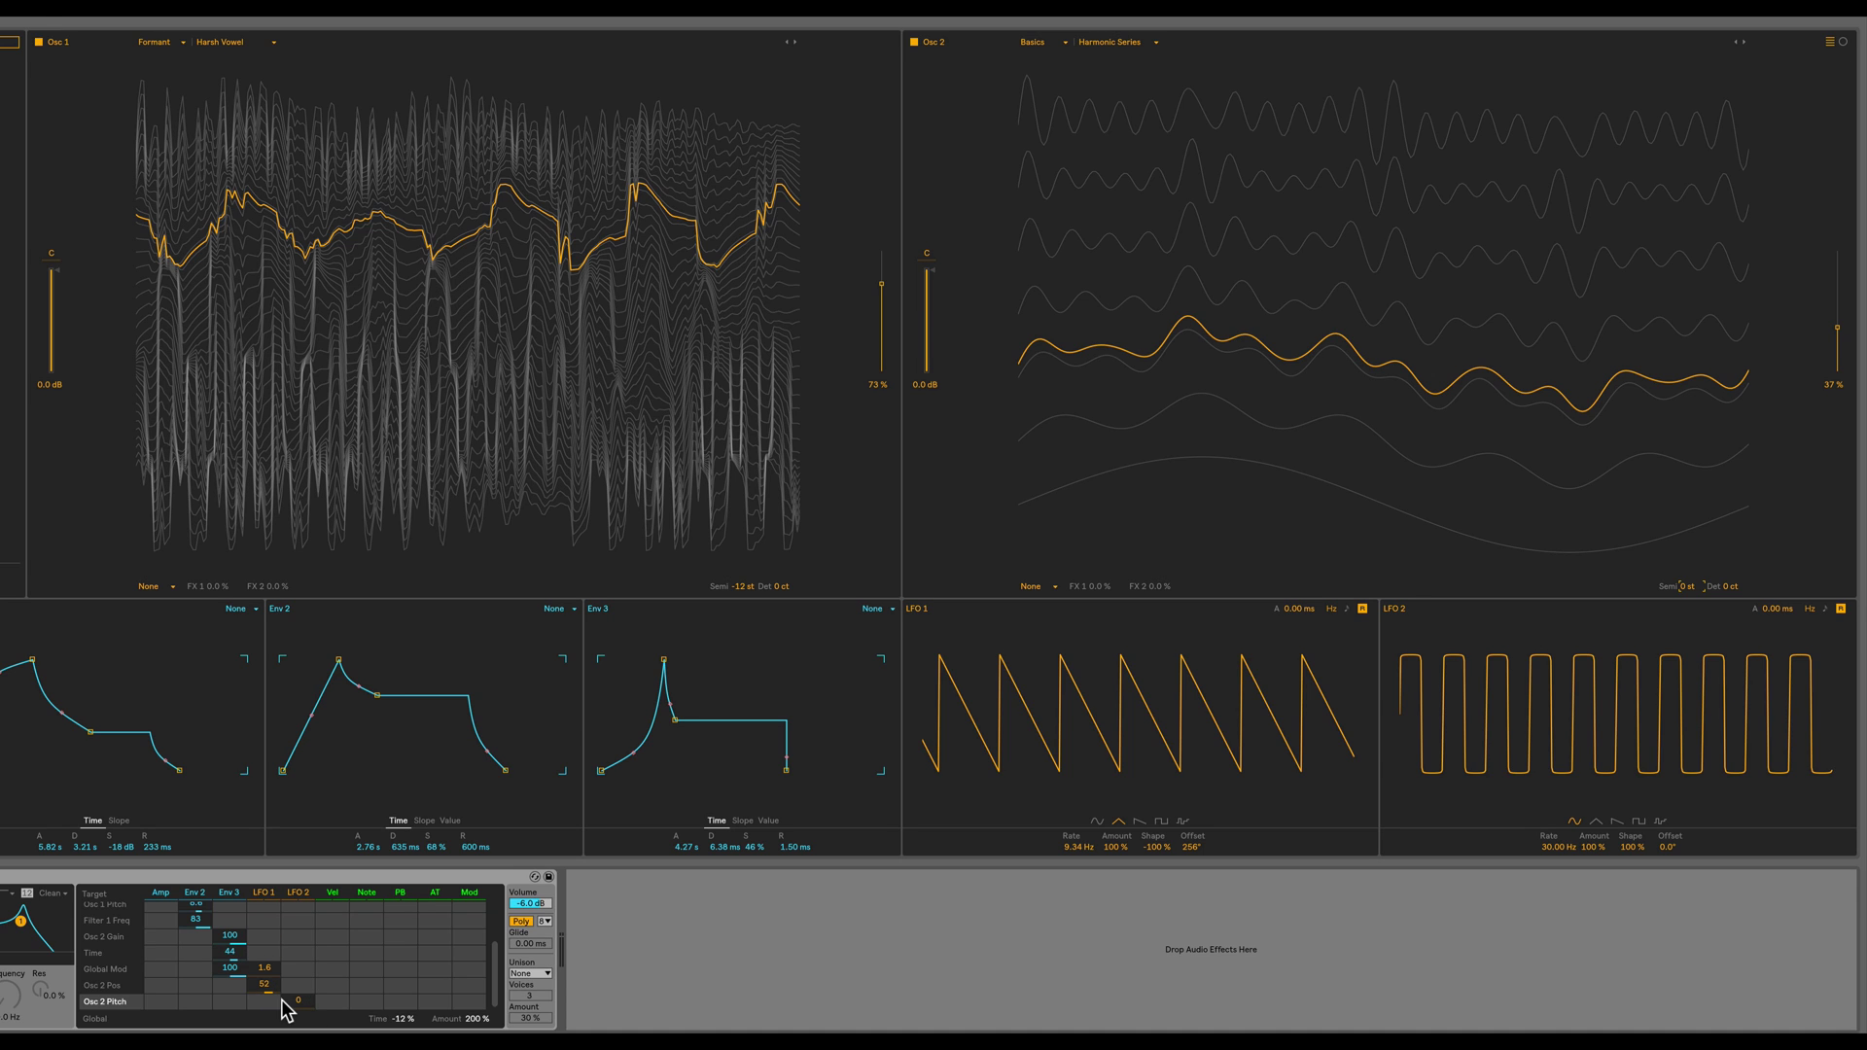
left_click_drag(289, 1009, 283, 999)
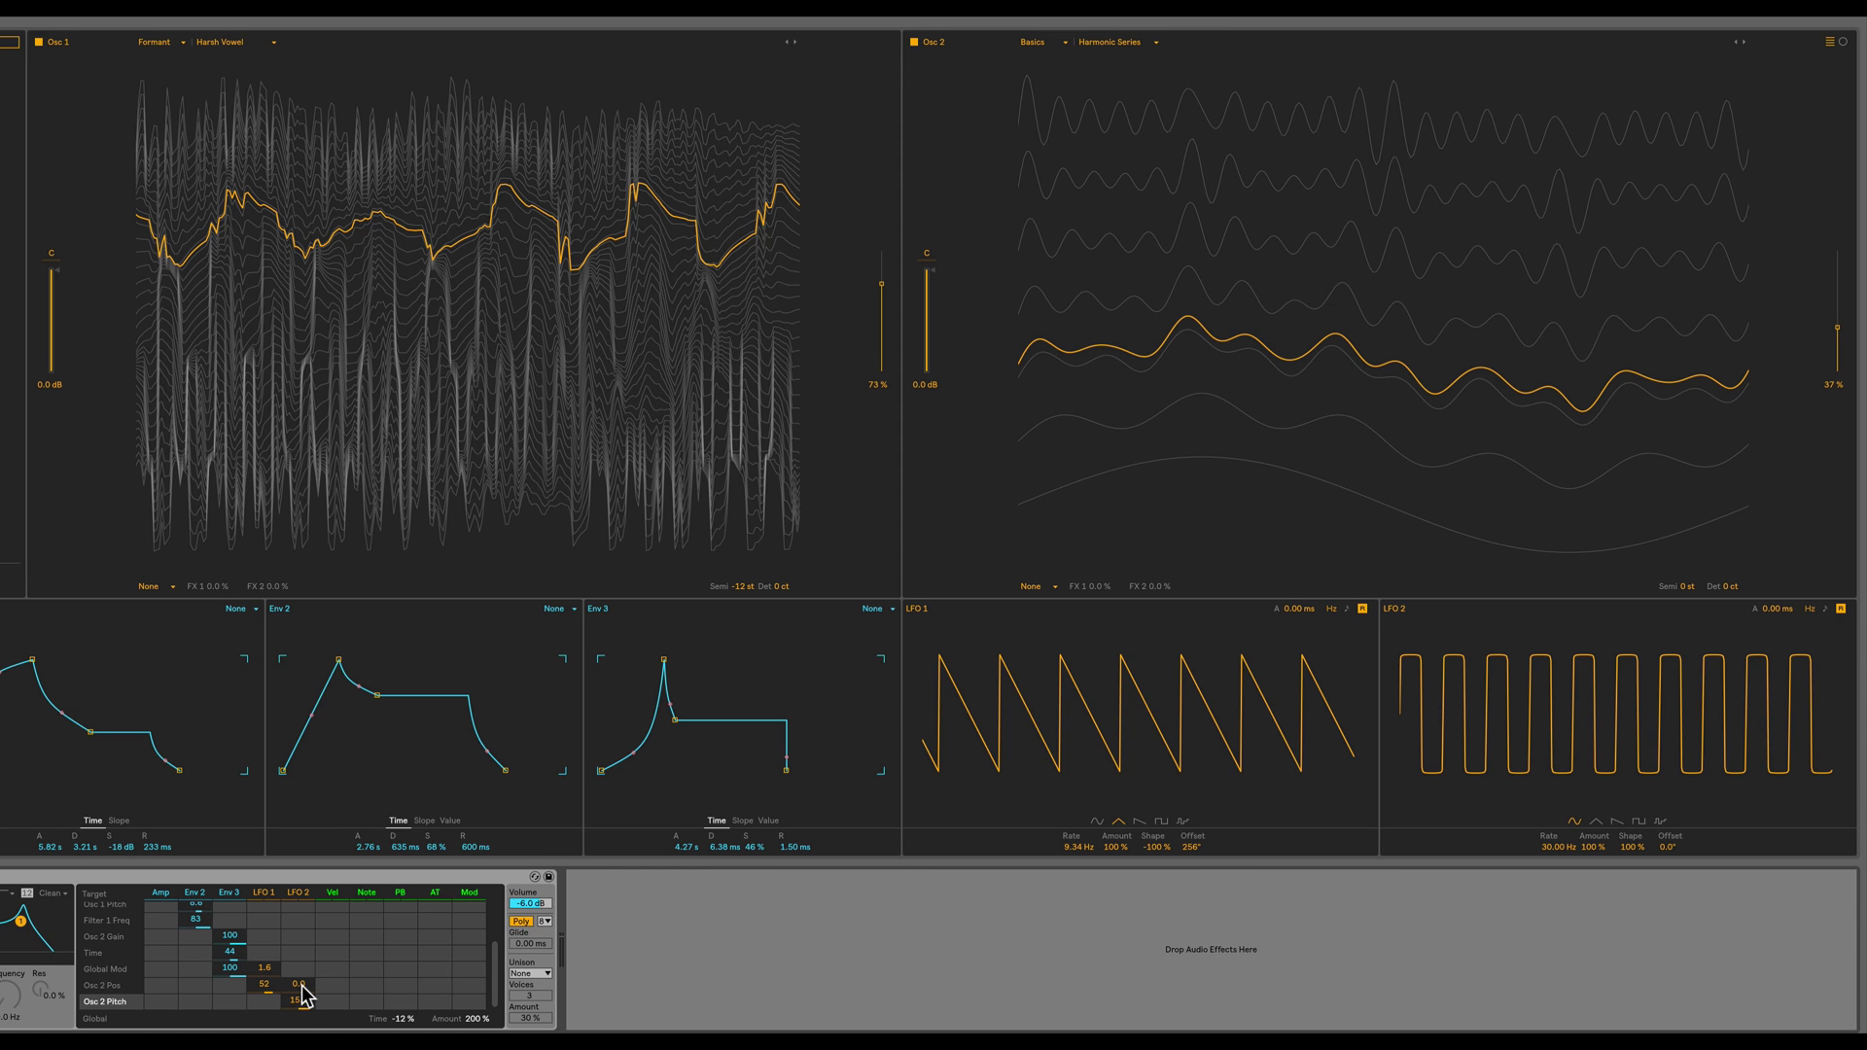
- Set LFO 2's modulation of Osc 2 wavetable position to about 47
left_click_drag(303, 994, 302, 952)
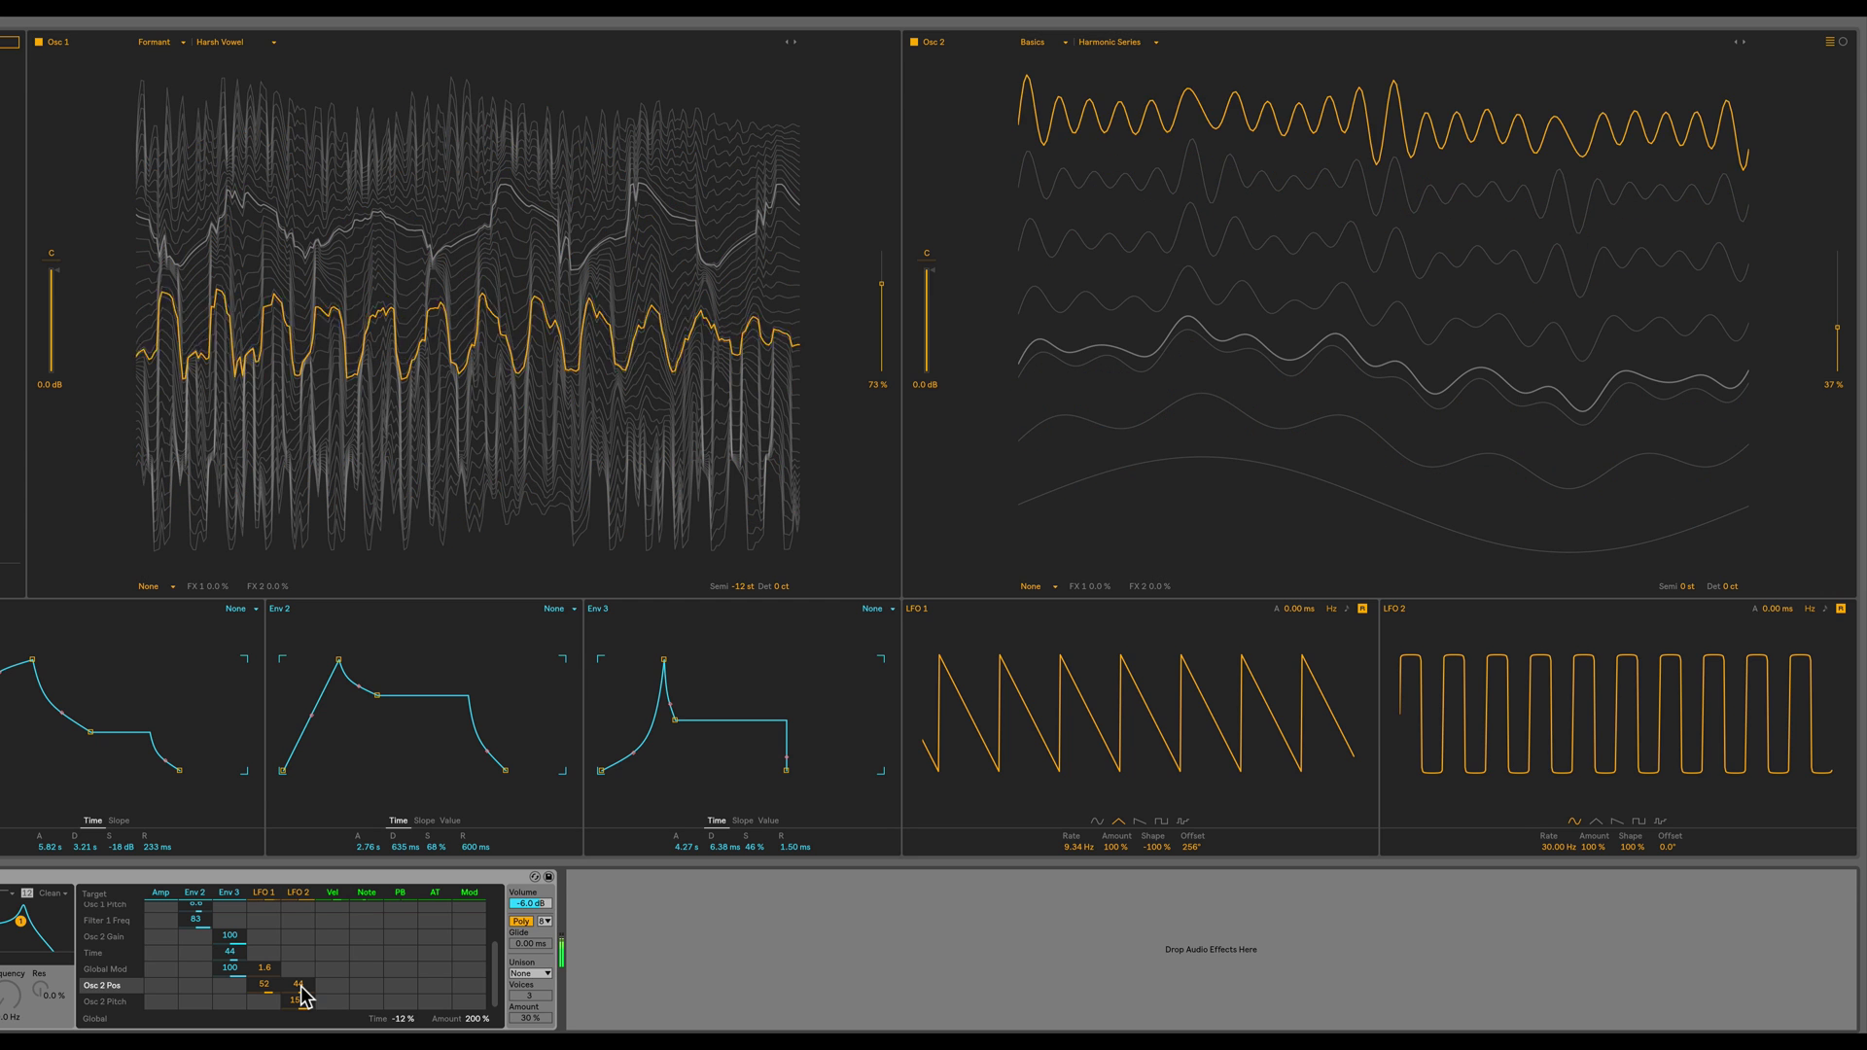
scroll(305, 978, "up", 3)
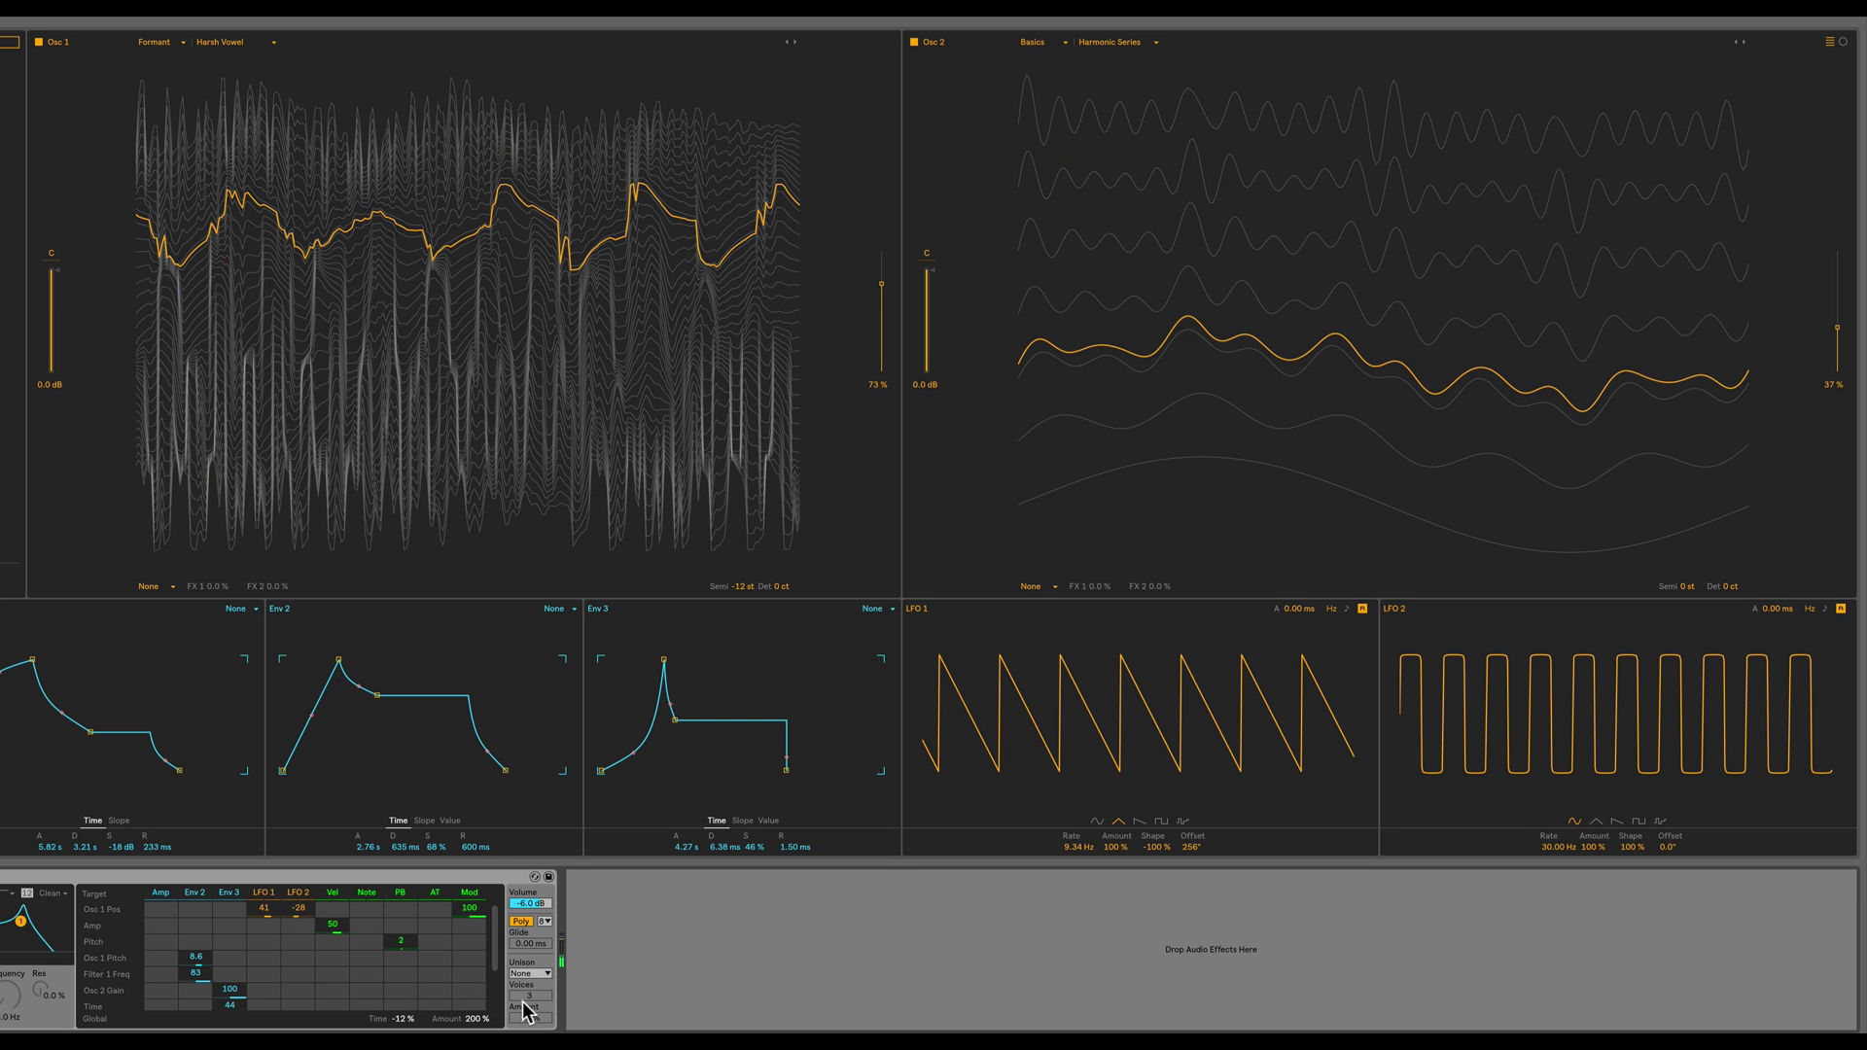
- Choose Position unison mode and raise Unison Amount from 30 % to 31 %
left_click(541, 973)
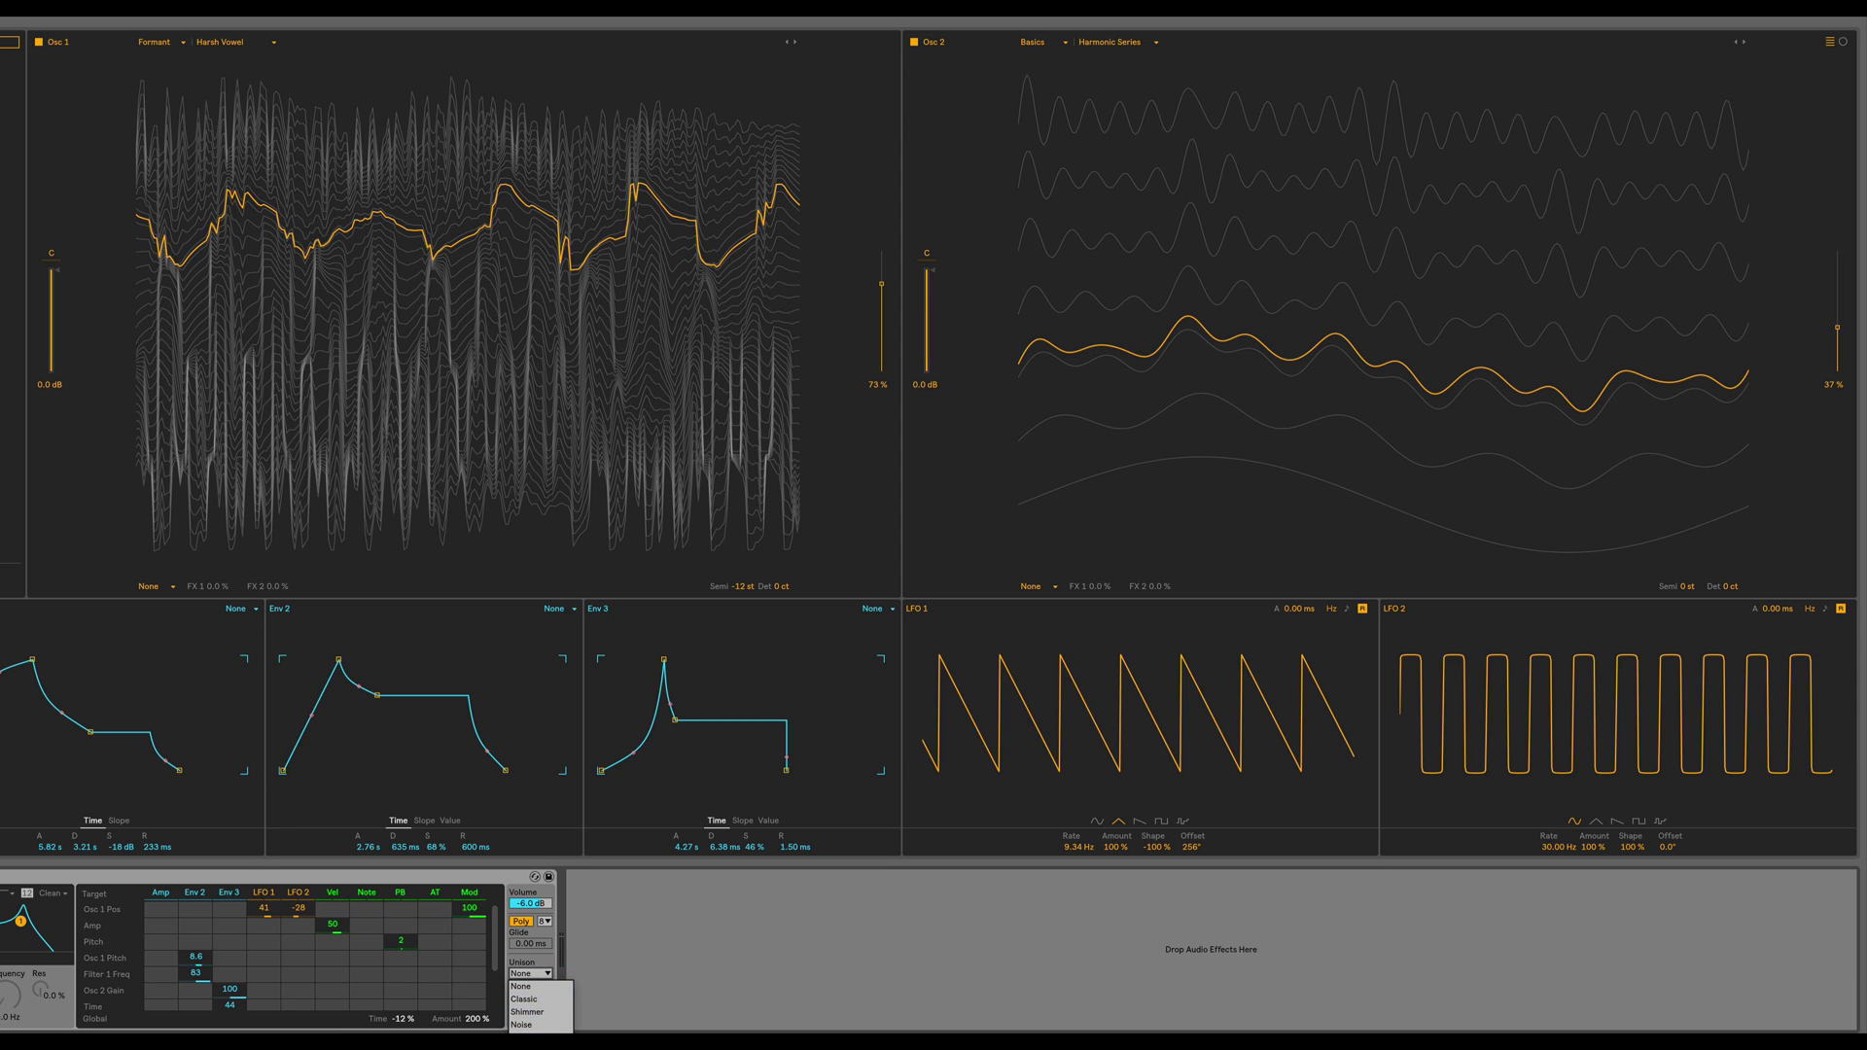
scroll(540, 1016, "down", 2)
left_click(541, 1021)
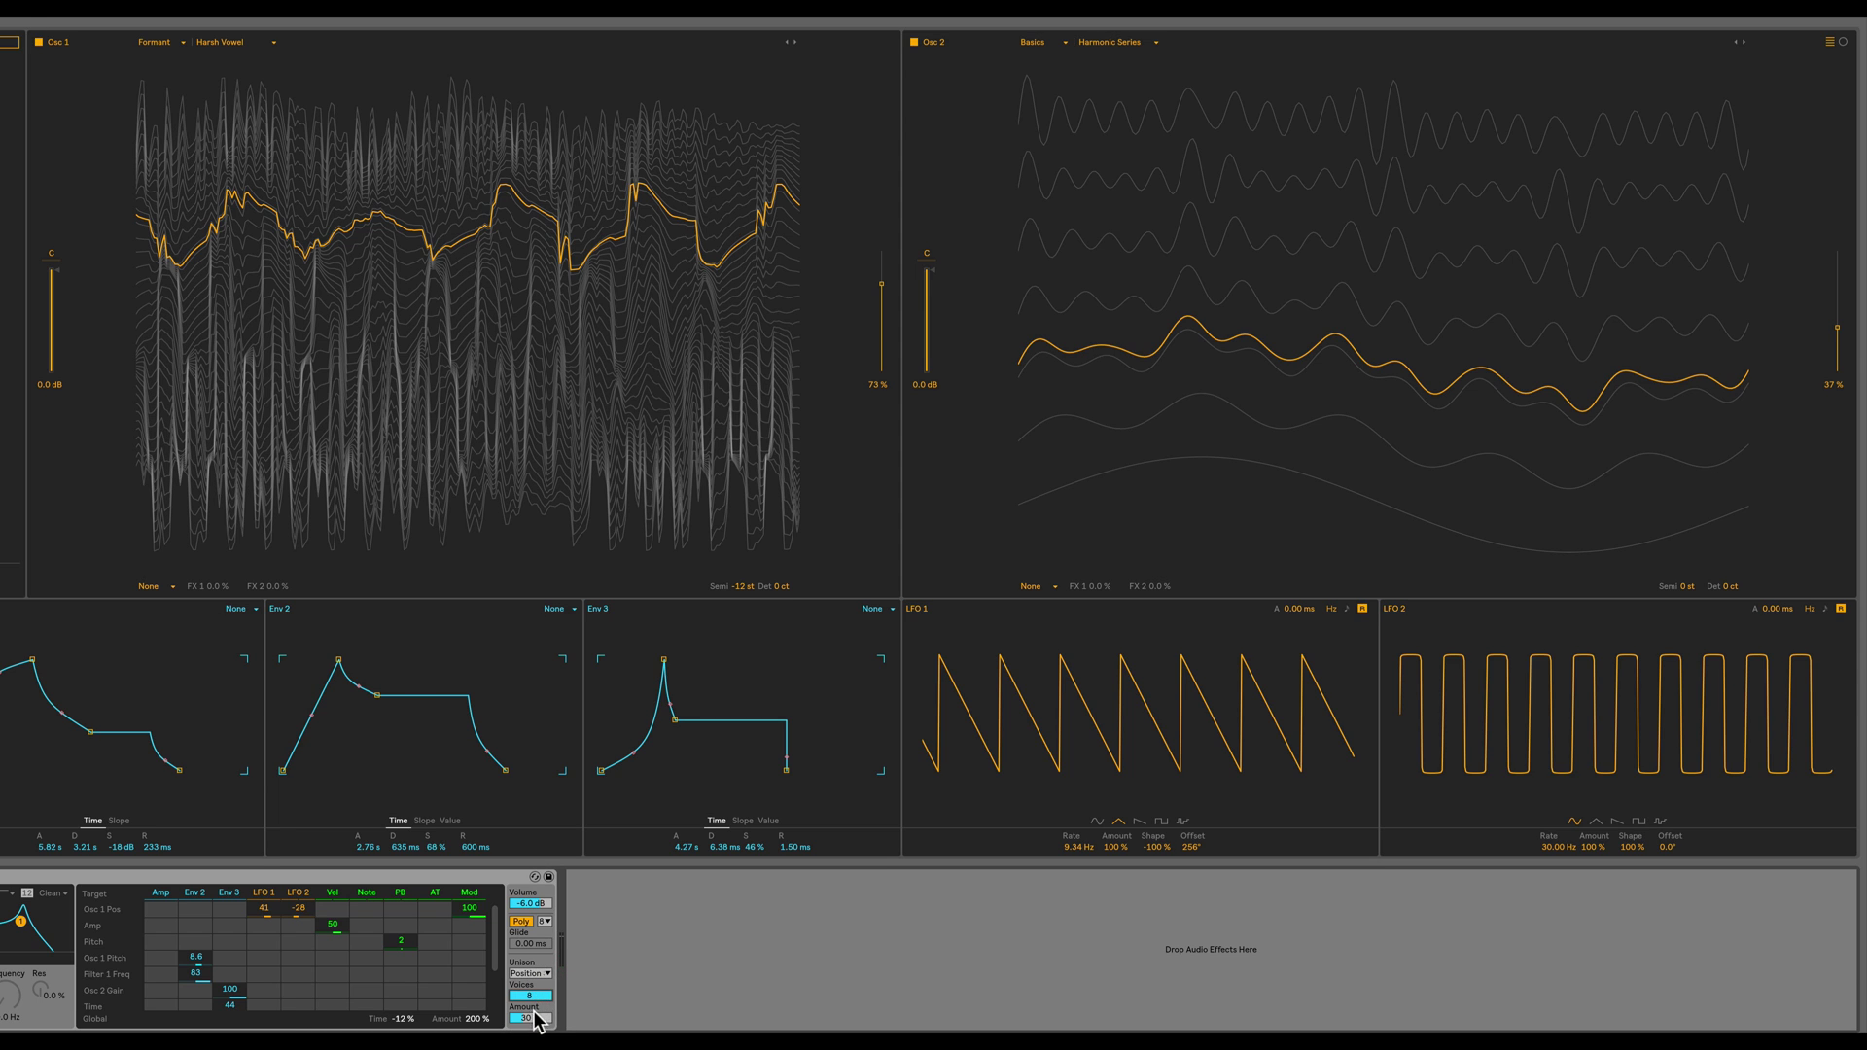
left_click_drag(531, 1020, 531, 1017)
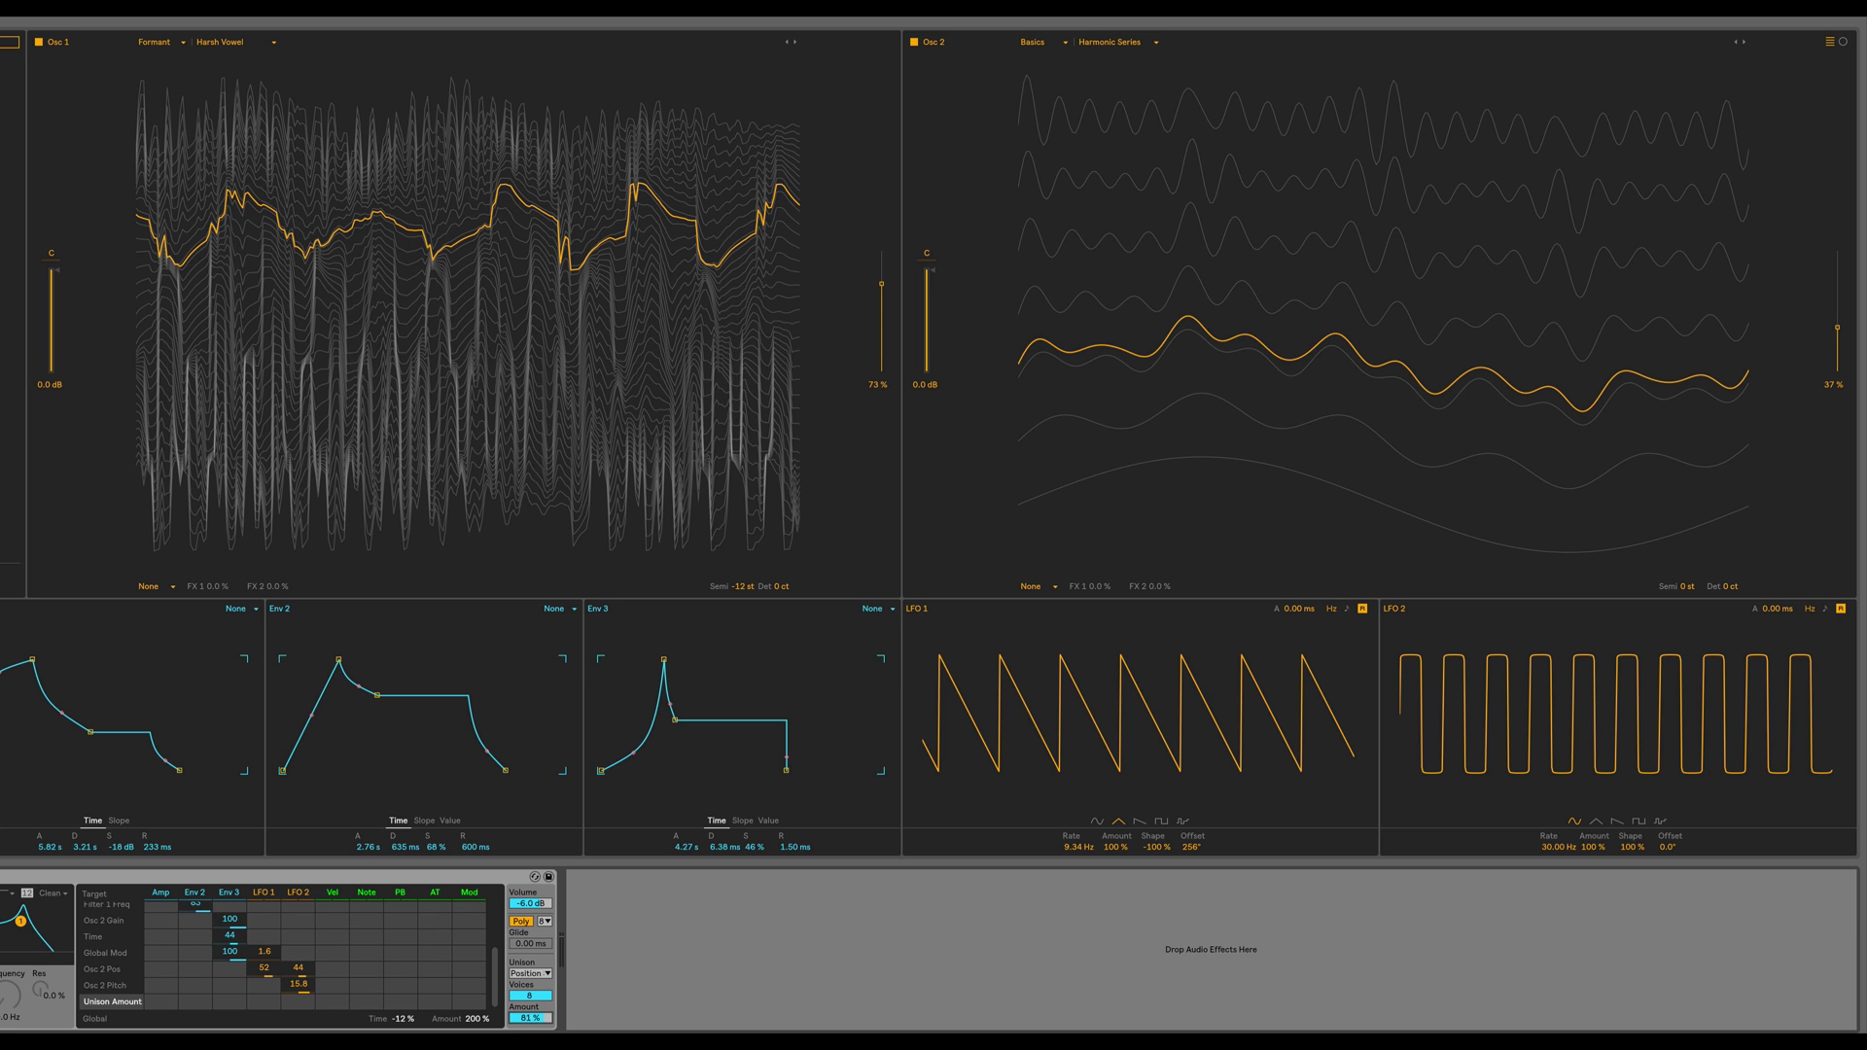